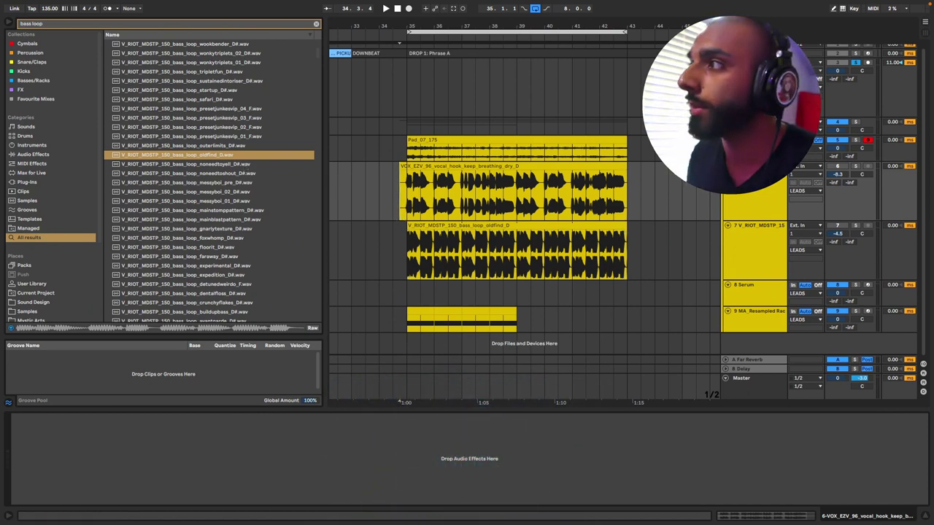
# Step: Audition the Pad_07_175 track and select the opening bars of its clip from bar 35
pyautogui.click(754, 140)
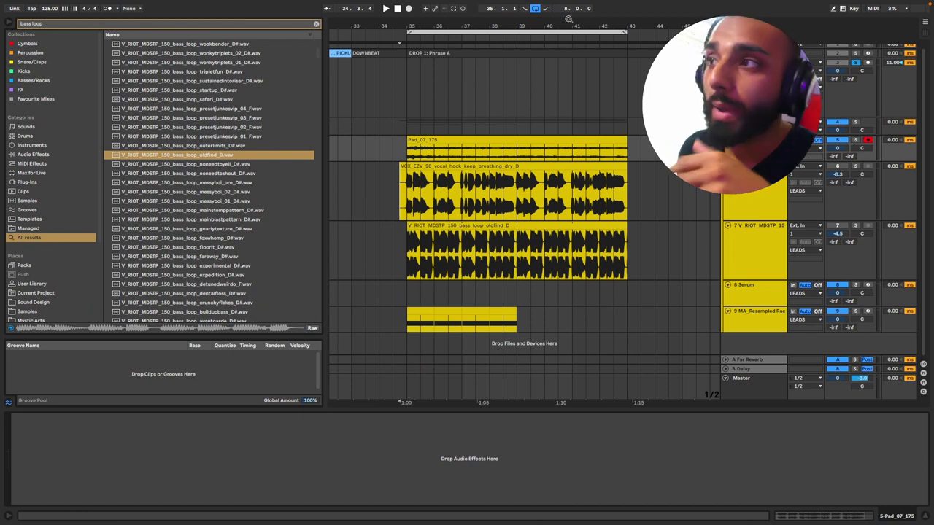
pyautogui.press('space')
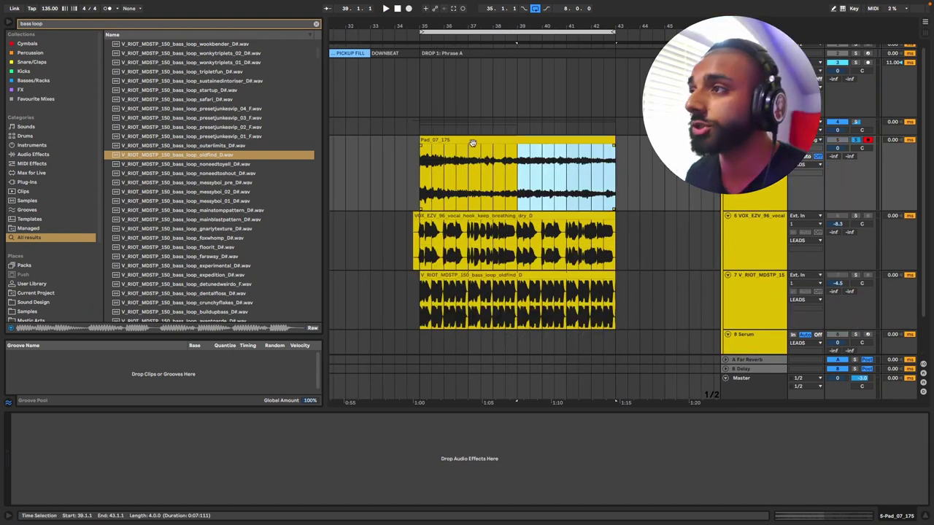
pyautogui.scroll(5, 428, 188)
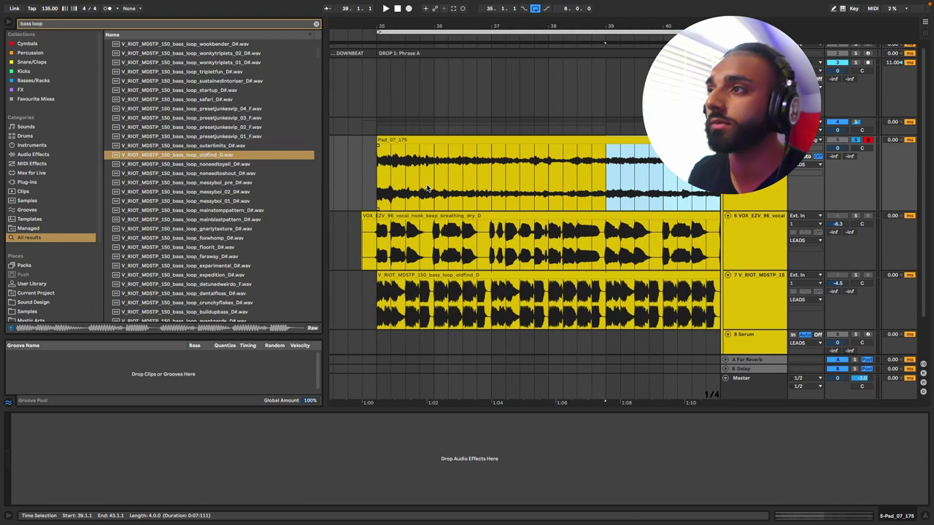
pyautogui.scroll(-2, 427, 188)
pyautogui.moveTo(428, 188); pyautogui.dragTo(555, 180)
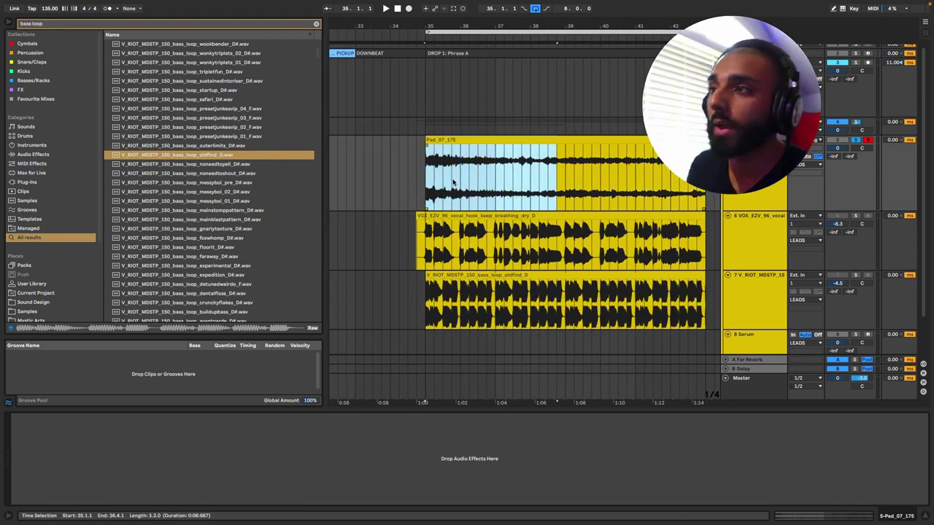
pyautogui.scroll(3, 449, 183)
pyautogui.scroll(-1, 441, 185)
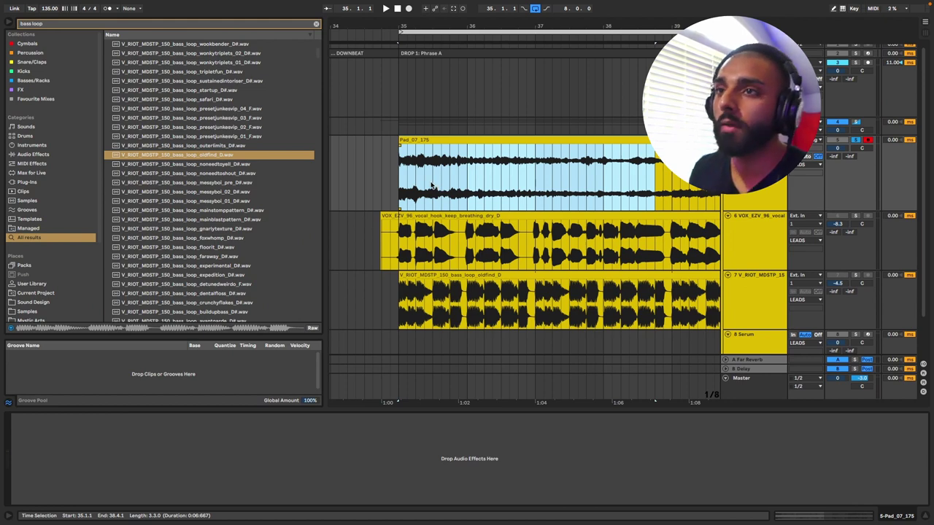
pyautogui.scroll(-2, 430, 185)
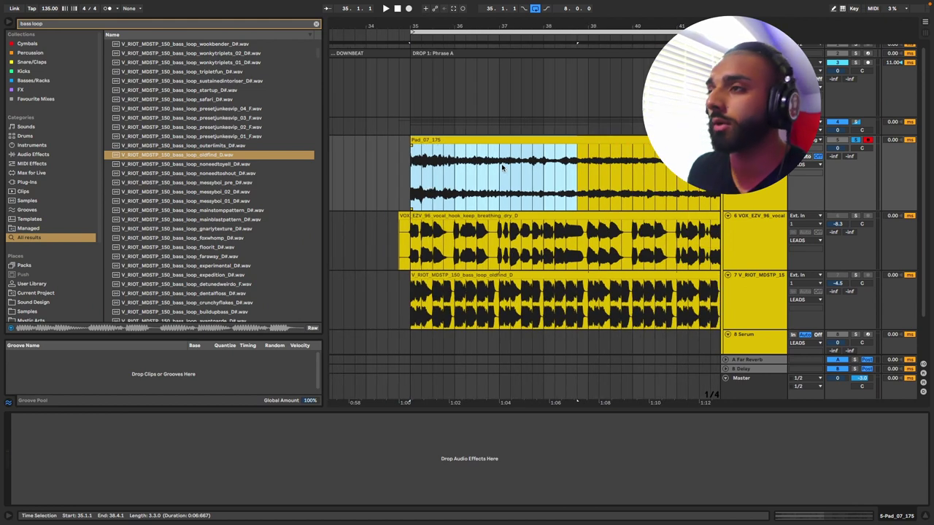
# Step: Insert a new audio track below the pad track and copy the Pad_07_175 clip onto it at bar 35
pyautogui.click(755, 140)
pyautogui.press('super+t')
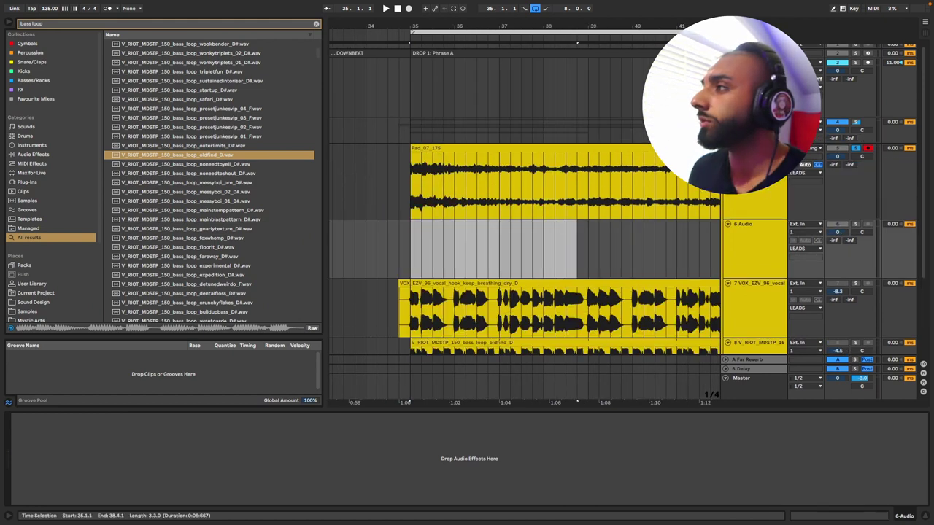
pyautogui.moveTo(503, 150); pyautogui.dragTo(496, 236)
pyautogui.press('super+z')
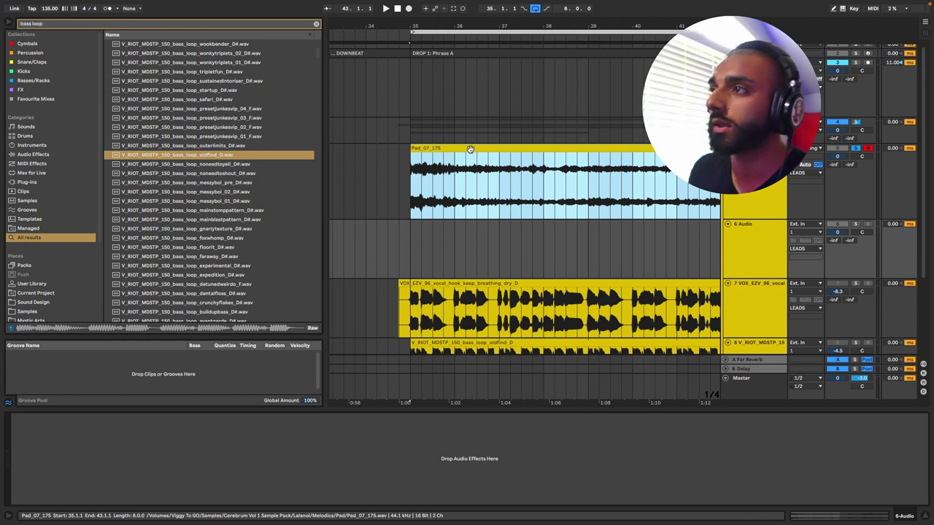
pyautogui.click(468, 191)
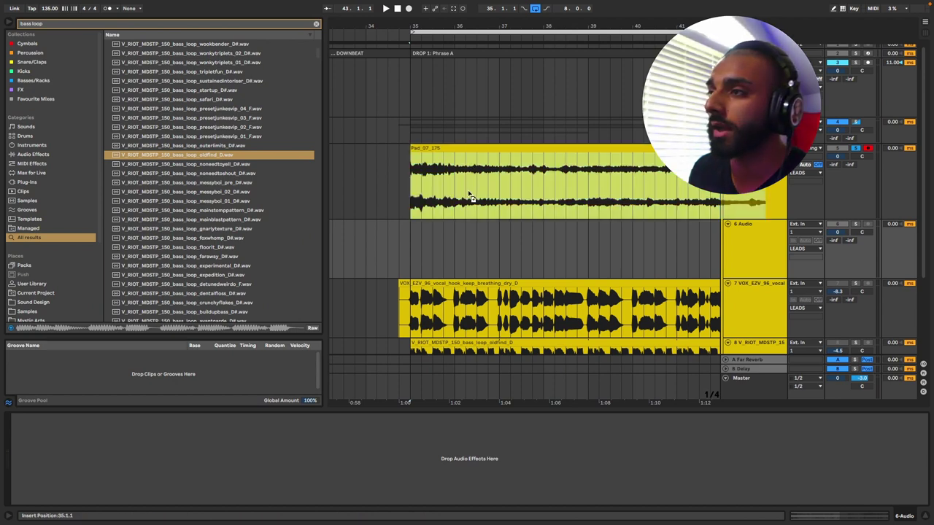
pyautogui.moveTo(468, 190); pyautogui.dragTo(468, 238)
# Step: Solo the new track holding the copied pad clip in place of the original pad track
pyautogui.click(452, 167)
pyautogui.click(771, 233)
pyautogui.click(766, 207)
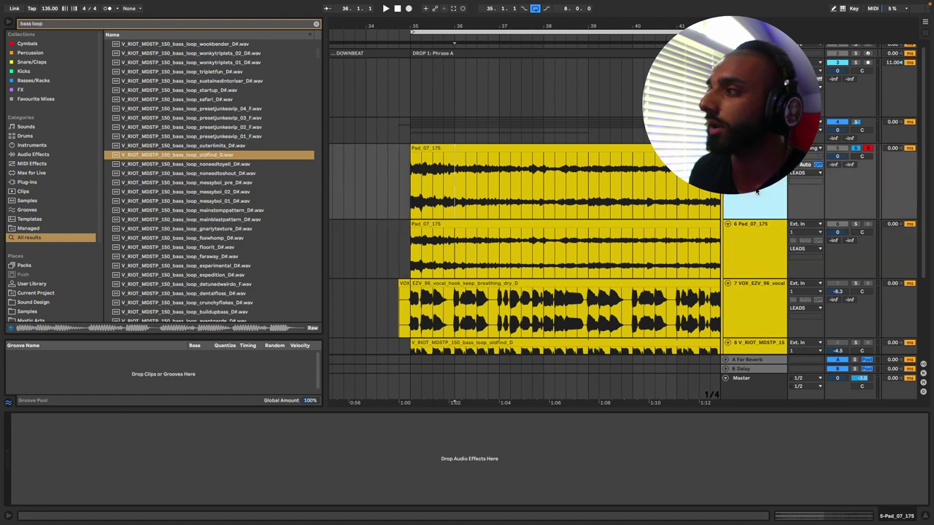
pyautogui.click(856, 150)
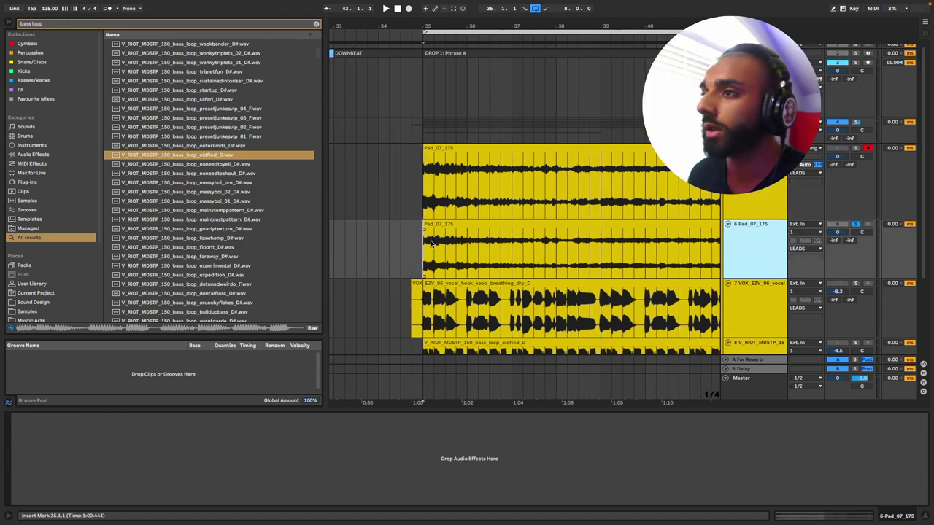
# Step: Cut a short gap near the start of the copied pad clip at bar 35 and duplicate the chopped piece
pyautogui.scroll(5, 433, 256)
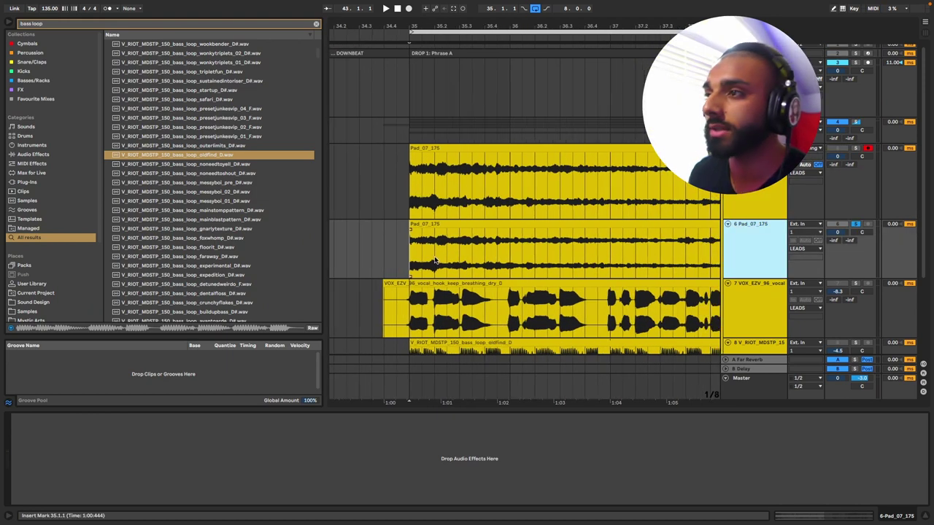
pyautogui.scroll(-3, 410, 260)
pyautogui.moveTo(411, 261); pyautogui.dragTo(440, 257)
pyautogui.scroll(3, 413, 256)
pyautogui.press('Delete')
pyautogui.press('super+d')
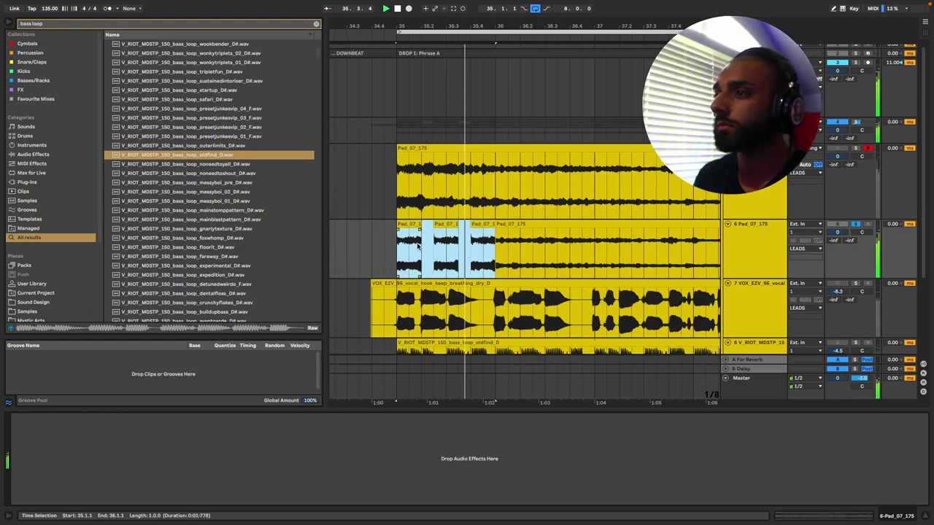
# Step: Refine the chopped pad rhythm by cutting more gaps while playing it back, and duplicate the pattern up to bar 39
pyautogui.press('space')
pyautogui.press('space')
pyautogui.scroll(3, 429, 244)
pyautogui.press('Delete')
pyautogui.press('super+d')
pyautogui.moveTo(418, 225); pyautogui.dragTo(365, 252)
pyautogui.press('space')
pyautogui.press('Delete')
pyautogui.press('space')
pyautogui.press('Delete')
pyautogui.press('space')
pyautogui.press('space')
pyautogui.press('super+d')
# Step: Loop the chopped pad section from bar 35 to bar 39 and play it back
pyautogui.scroll(-3, 466, 251)
pyautogui.scroll(-3, 577, 250)
pyautogui.moveTo(578, 250); pyautogui.dragTo(415, 250)
pyautogui.press('super+l')
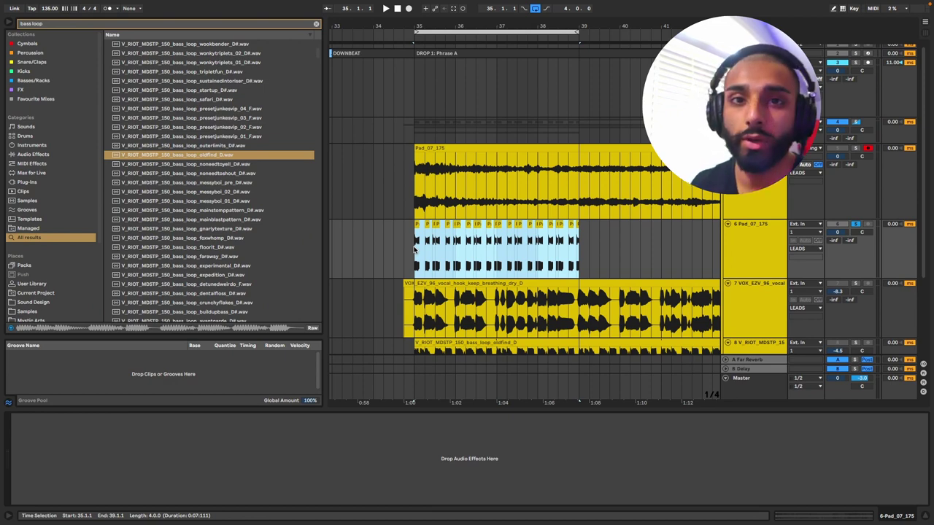
pyautogui.press('space')
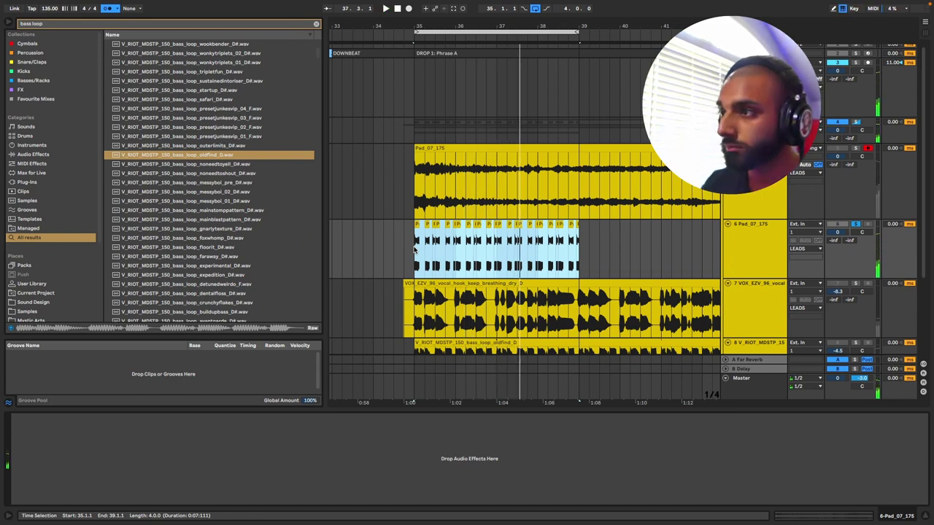
# Step: Examine the rhythm of the chopped pad pieces from bar 35 against the original pad and the vocal hook
pyautogui.scroll(5, 431, 252)
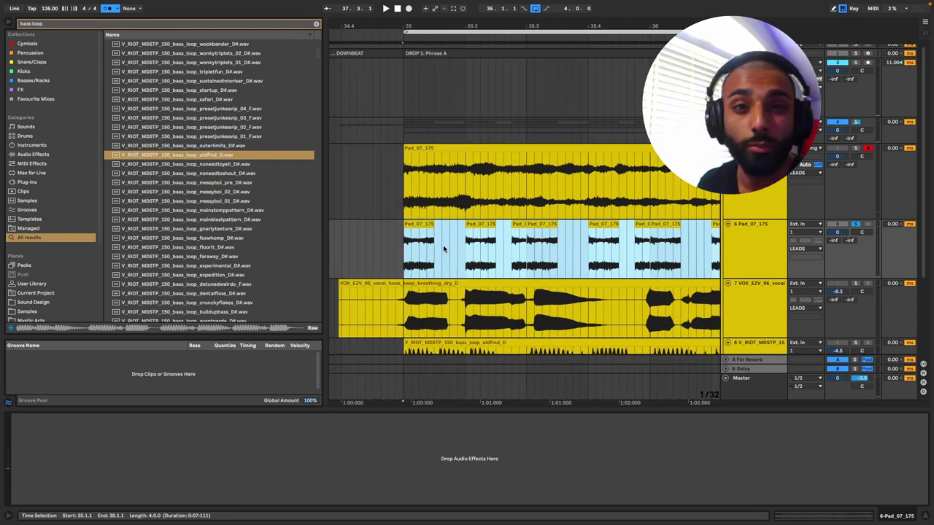
pyautogui.scroll(-3, 443, 248)
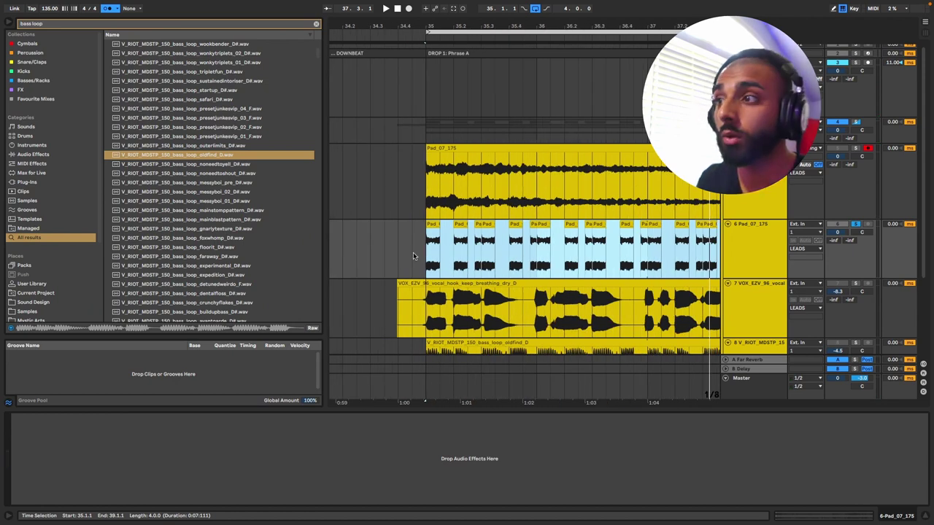
pyautogui.click(413, 252)
pyautogui.scroll(-4, 494, 175)
pyautogui.click(494, 175)
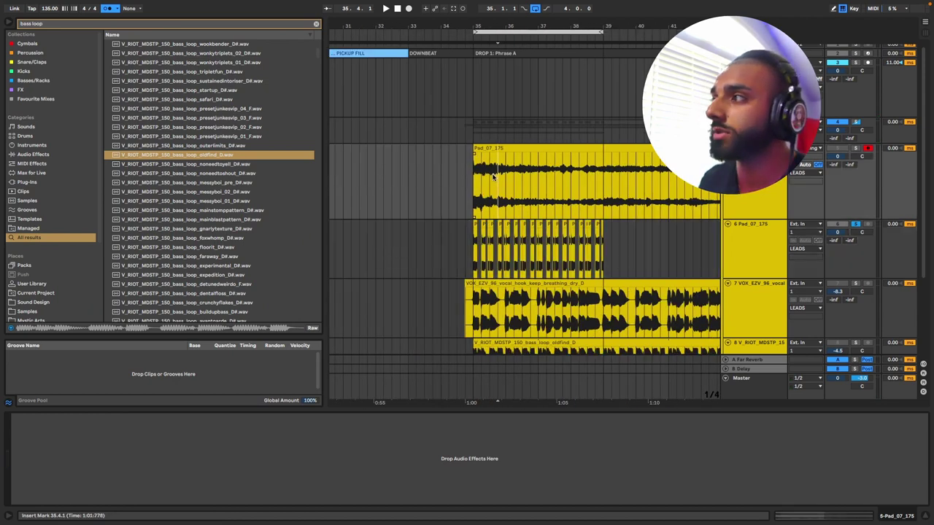
pyautogui.scroll(3, 442, 251)
pyautogui.click(418, 253)
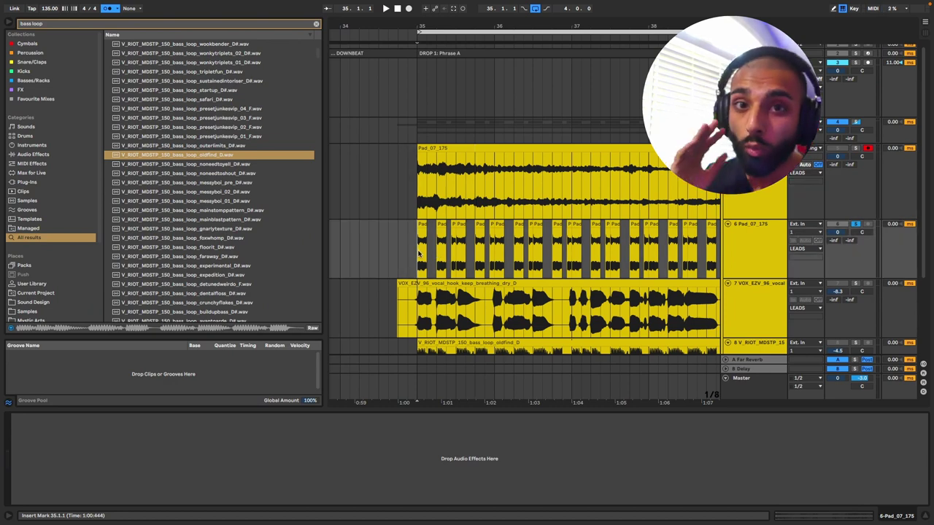
pyautogui.scroll(4, 430, 254)
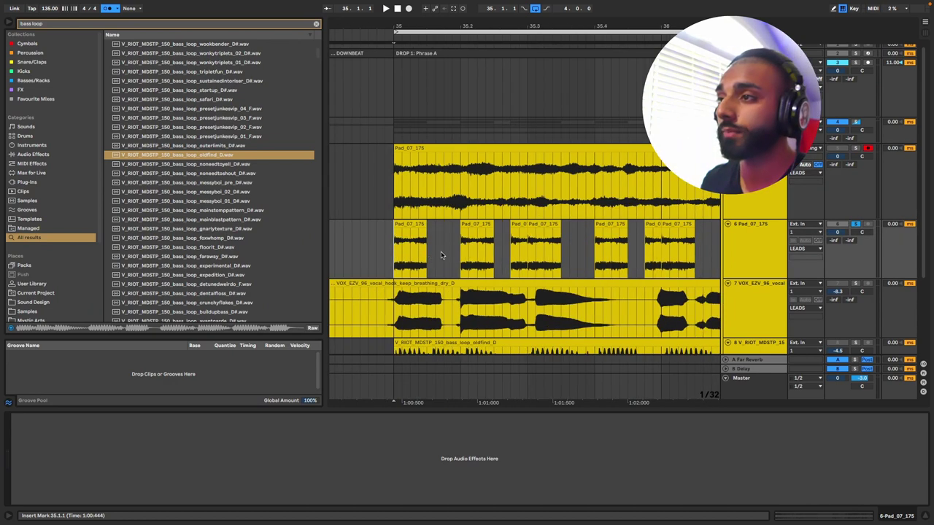
pyautogui.scroll(-1, 432, 255)
pyautogui.hscroll(3, 432, 256)
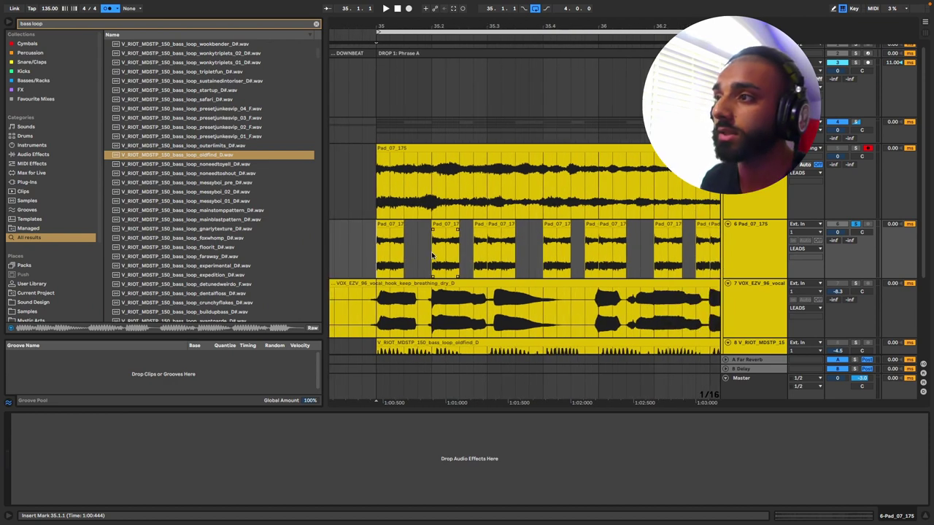
pyautogui.hscroll(-4, 431, 255)
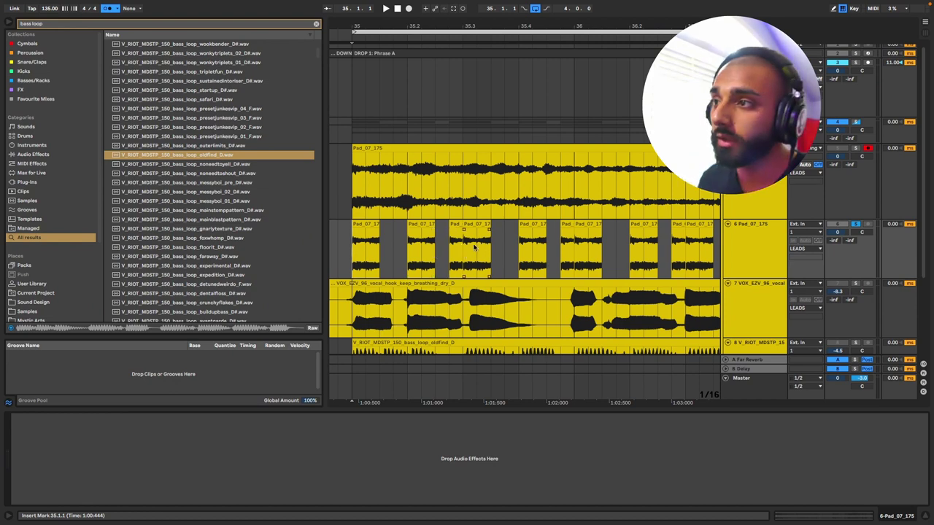
# Step: Cut extra stutter gaps into the chopped pad around beat 35.3 and repeat the revised pattern up to bar 37
pyautogui.click(476, 237)
pyautogui.click(477, 242)
pyautogui.scroll(-2, 477, 242)
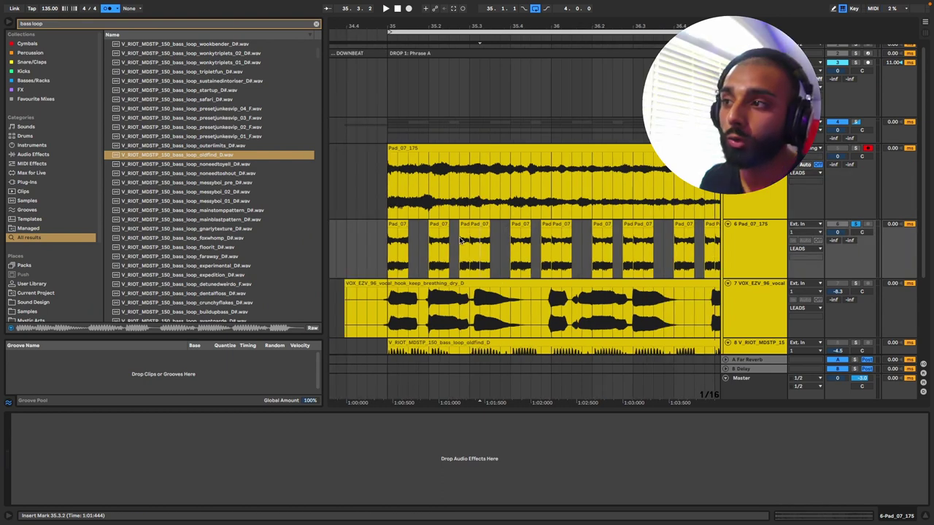
pyautogui.click(483, 254)
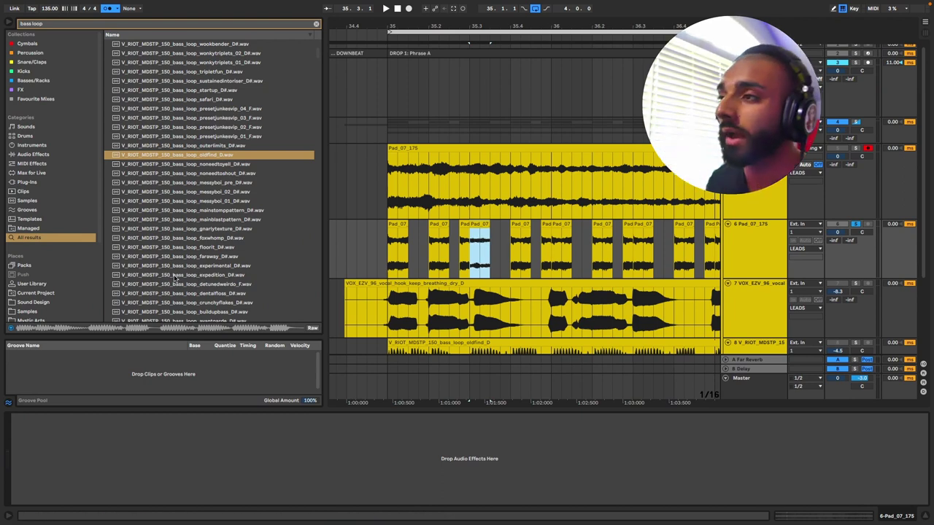
pyautogui.moveTo(388, 267); pyautogui.dragTo(470, 266)
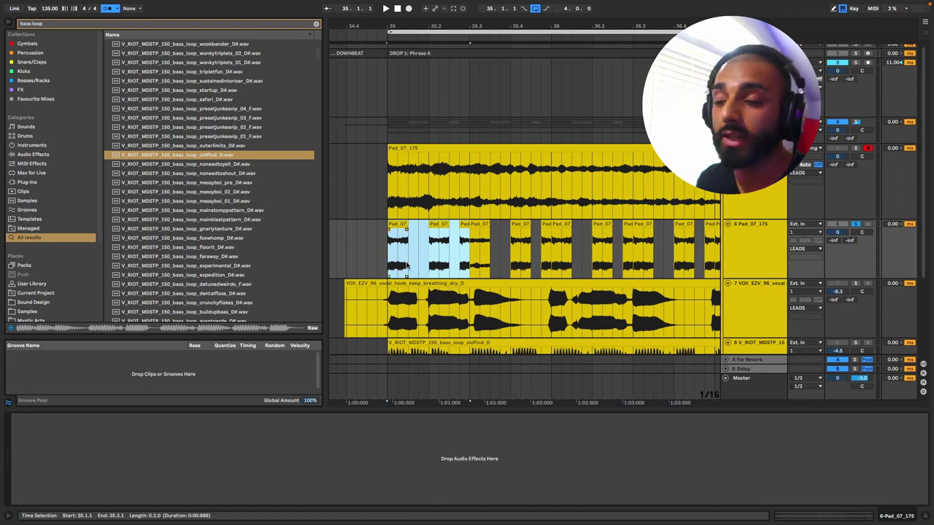
pyautogui.click(450, 250)
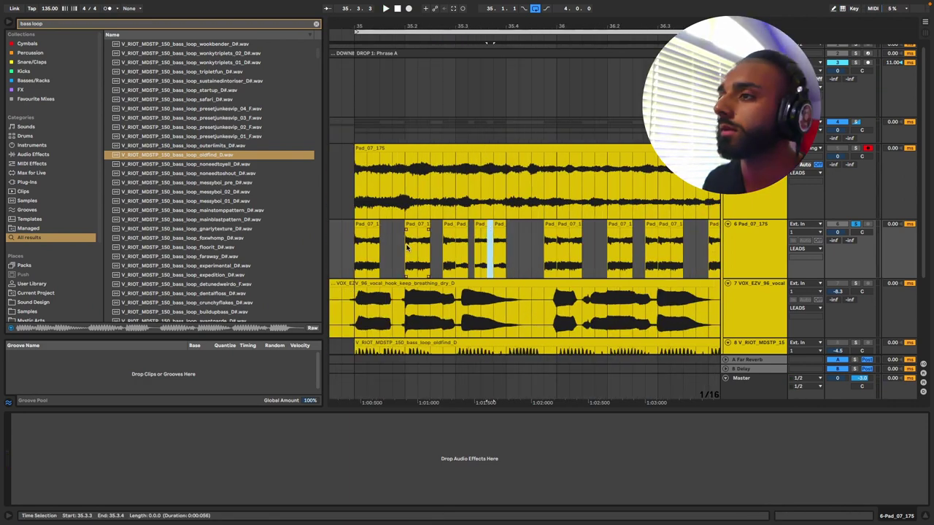
pyautogui.press('Delete')
pyautogui.click(478, 251)
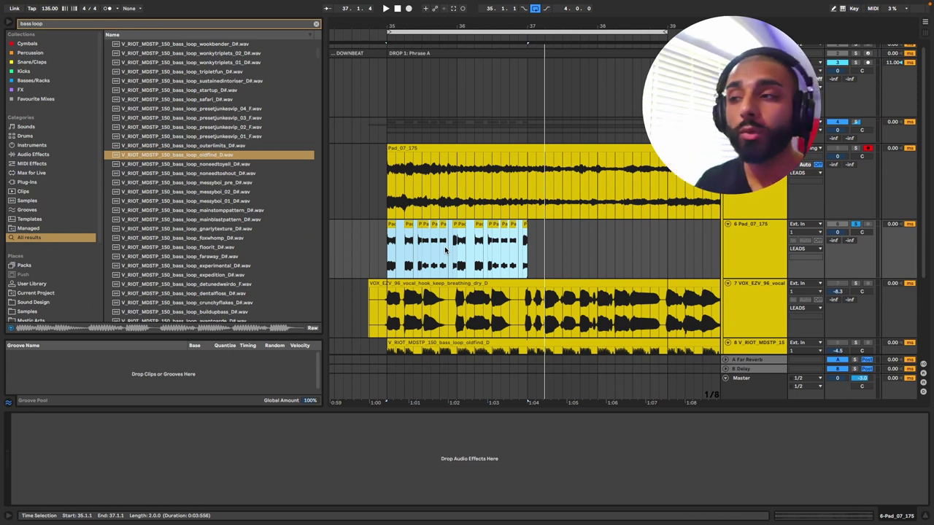
# Step: Play the revised two-bar chopped pad pattern from bar 35
pyautogui.click(382, 249)
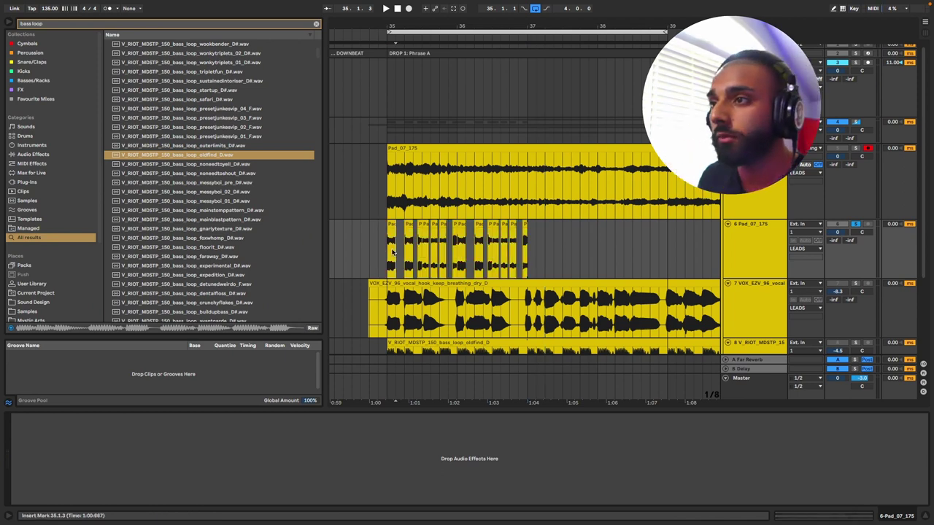
pyautogui.press('space')
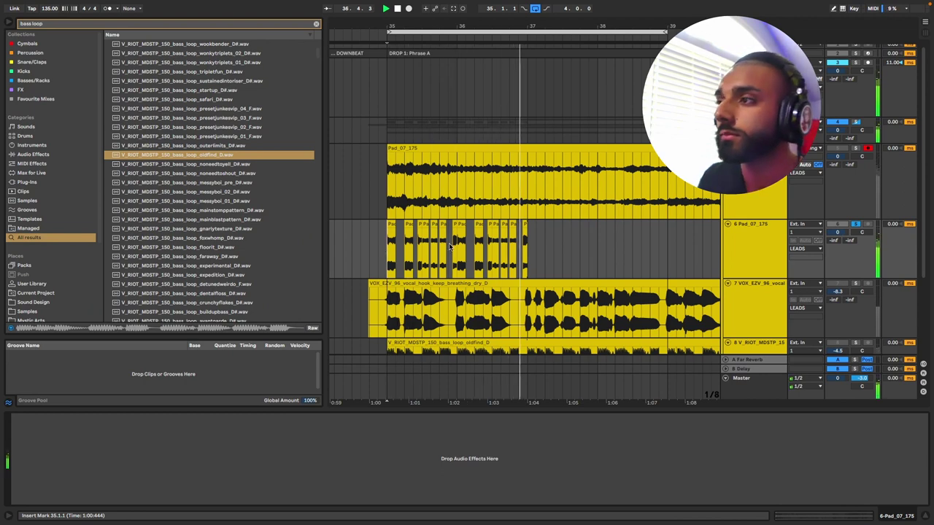
pyautogui.press('space')
# Step: Duplicate the two-bar chopped pad pattern so that it fills bars 37 to 39
pyautogui.scroll(1, 529, 247)
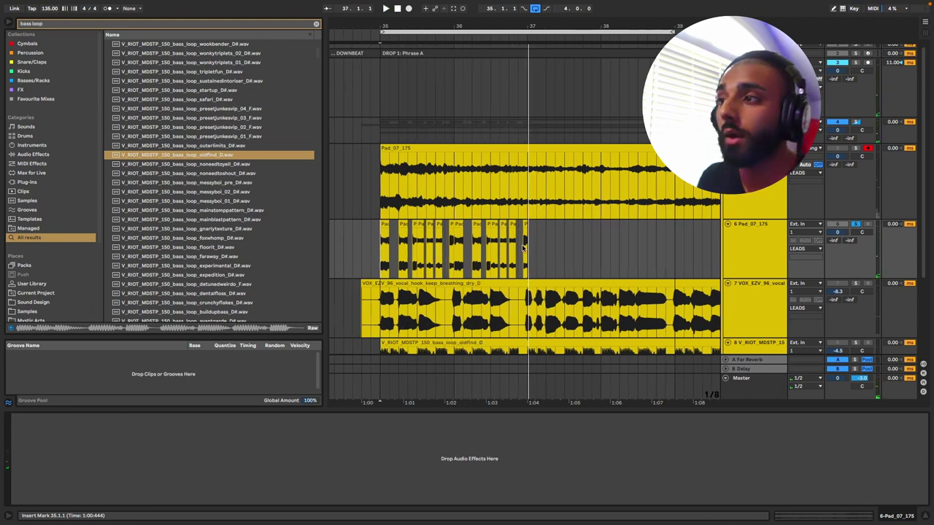
pyautogui.moveTo(531, 246); pyautogui.dragTo(472, 246)
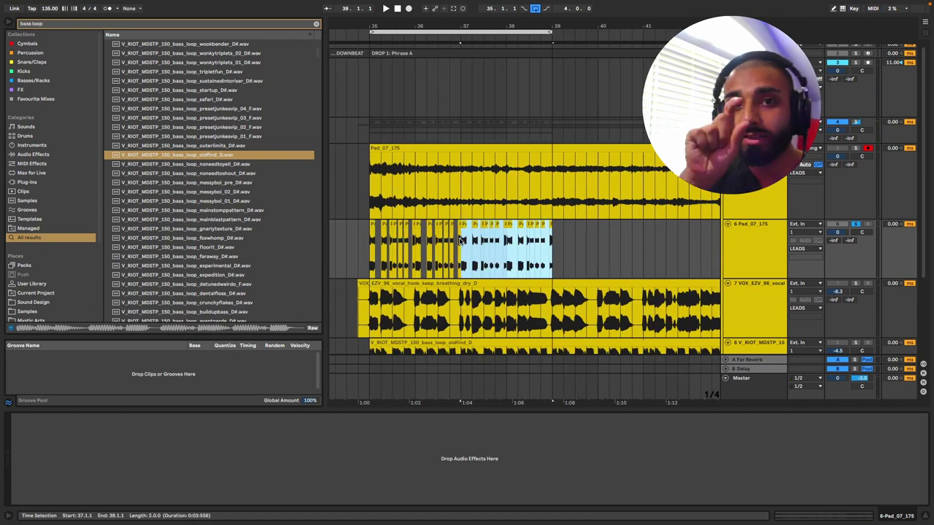
pyautogui.scroll(2, 461, 241)
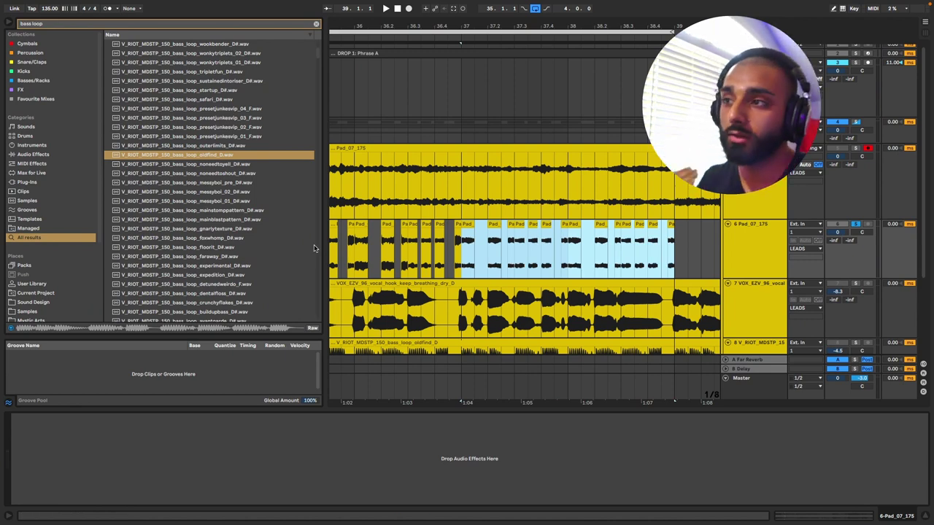
# Step: Play back the full four-bar chopped pad loop and inspect its chops around beat 36.3
pyautogui.press('space')
pyautogui.scroll(-3, 456, 241)
pyautogui.hscroll(-1, 458, 241)
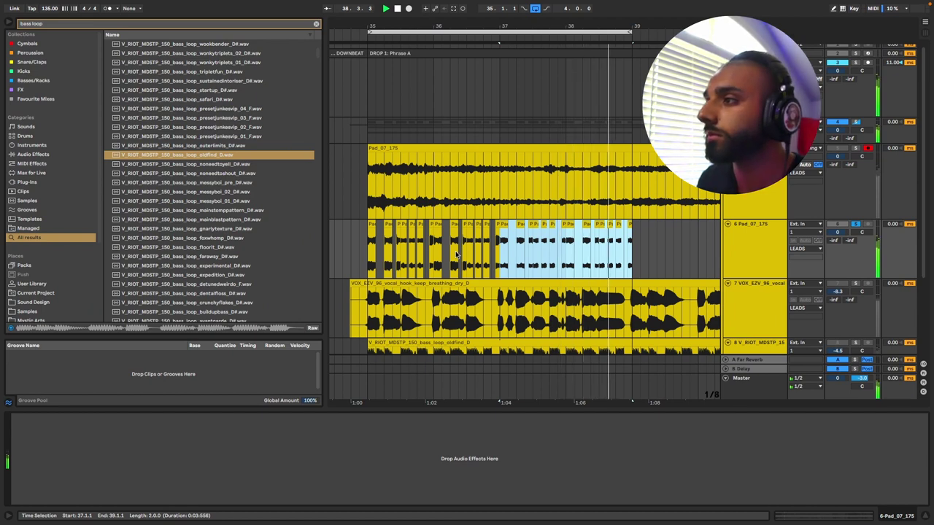
pyautogui.press('space')
pyautogui.scroll(3, 482, 254)
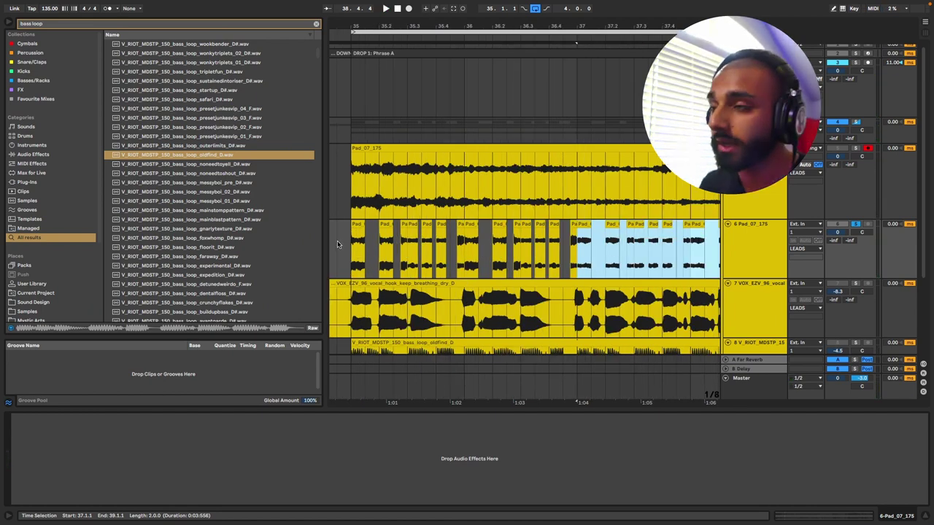
pyautogui.click(521, 246)
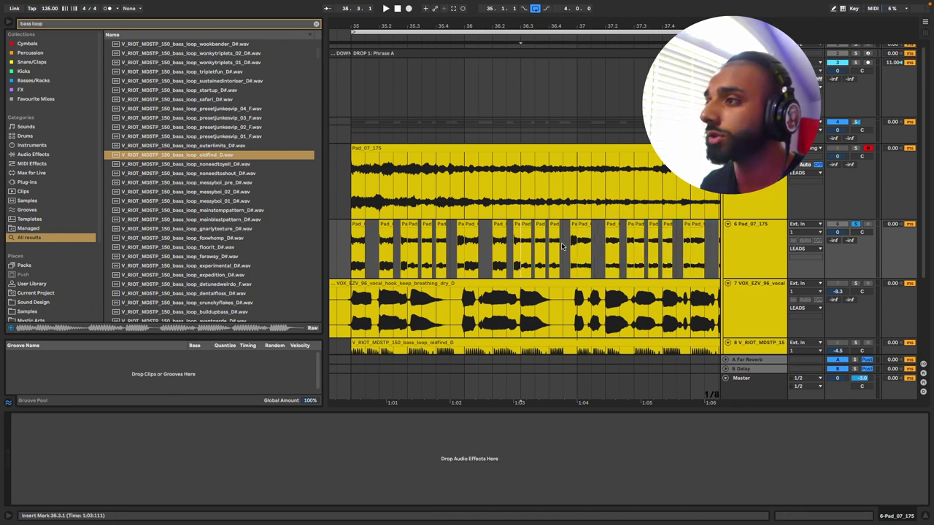
# Step: Rework the chopped pad's stutter at the end of bar 36, placing a pad slice from 36.4.3 to 37.1.1
pyautogui.scroll(5, 561, 246)
pyautogui.click(547, 222)
pyautogui.press('super+d')
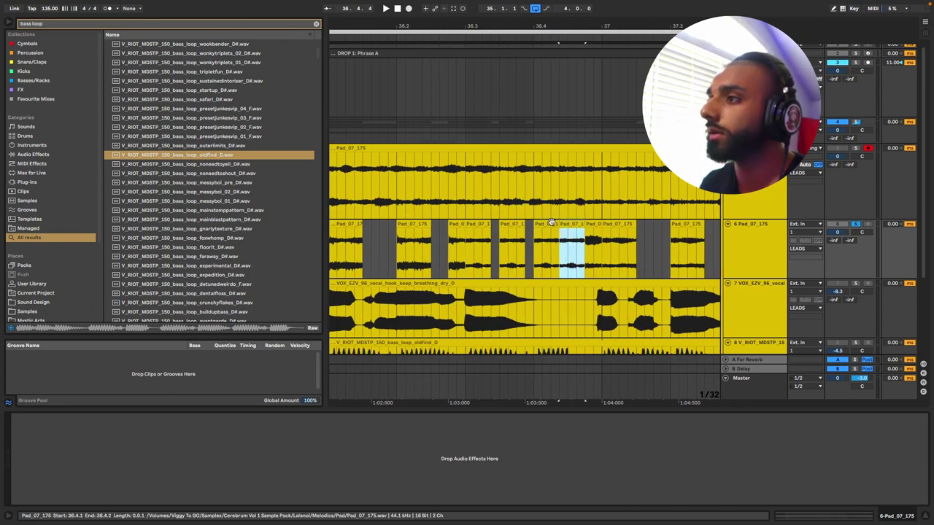
pyautogui.press('Right')
pyautogui.hotkey('shift', 'Right')
pyautogui.moveTo(628, 252); pyautogui.dragTo(636, 252)
pyautogui.click(582, 225)
pyautogui.moveTo(593, 224); pyautogui.dragTo(602, 225)
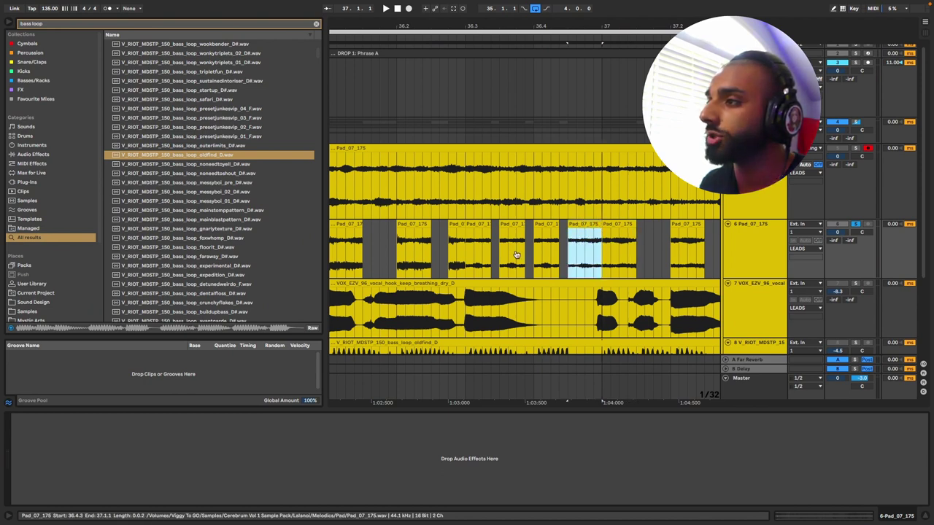
# Step: Duplicate the revised two-bar chopped pad pattern over bars 37 to 39 while the loop plays
pyautogui.press('space')
pyautogui.scroll(-10, 563, 226)
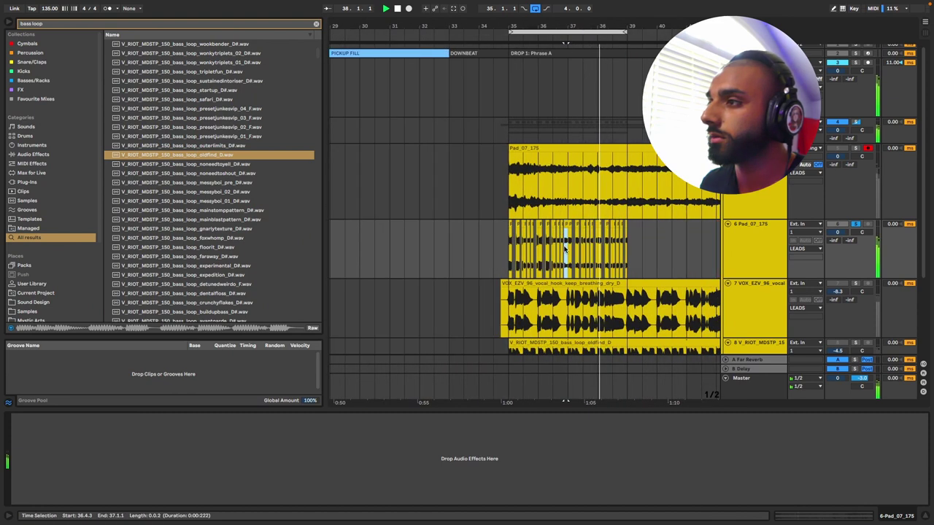
pyautogui.moveTo(568, 250); pyautogui.dragTo(505, 248)
pyautogui.press('super+d')
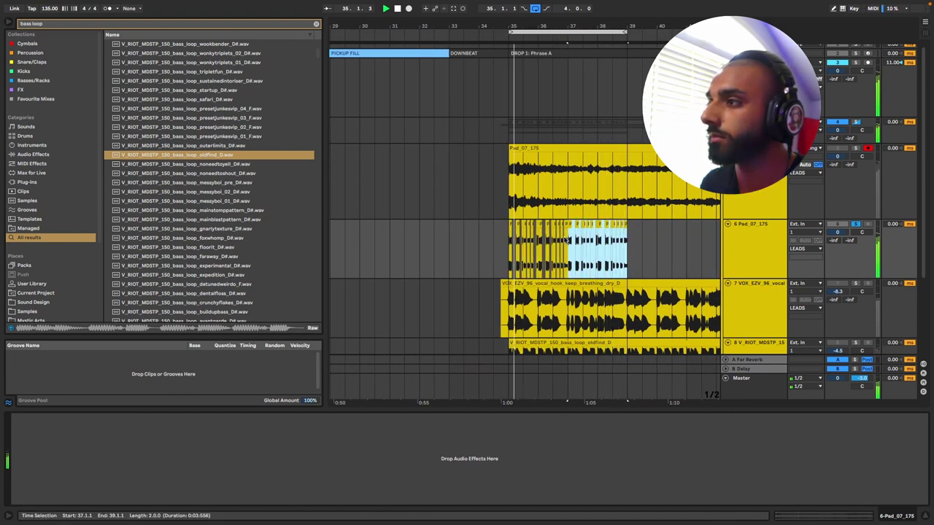
pyautogui.scroll(5, 588, 248)
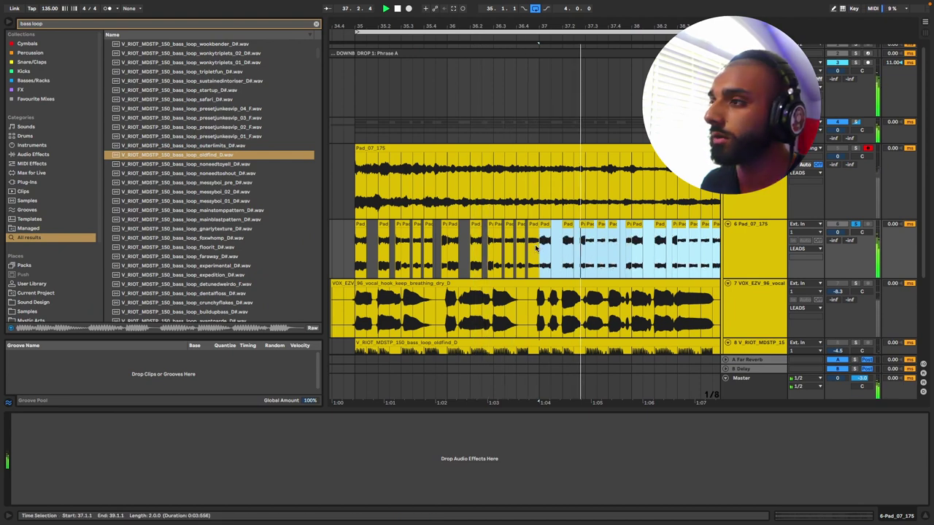
pyautogui.scroll(3, 591, 257)
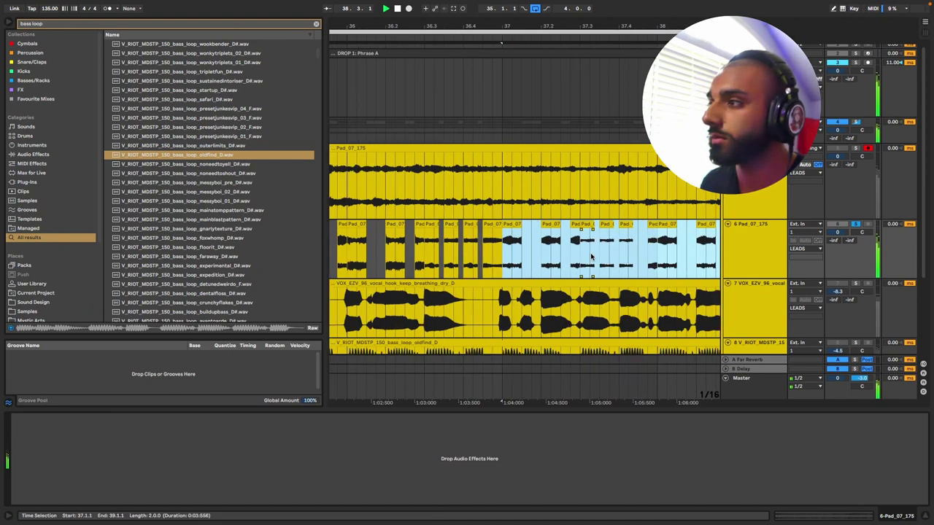
pyautogui.scroll(-6, 591, 256)
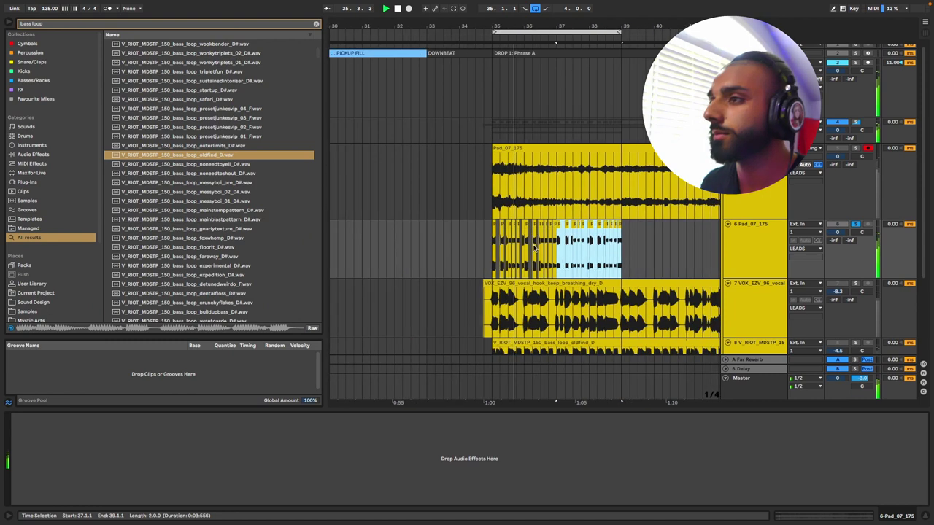
# Step: Turn off Warp for all chopped pad clips between bars 35 and 39
pyautogui.keyDown('shift'); pyautogui.click(492, 253); pyautogui.keyUp('shift')
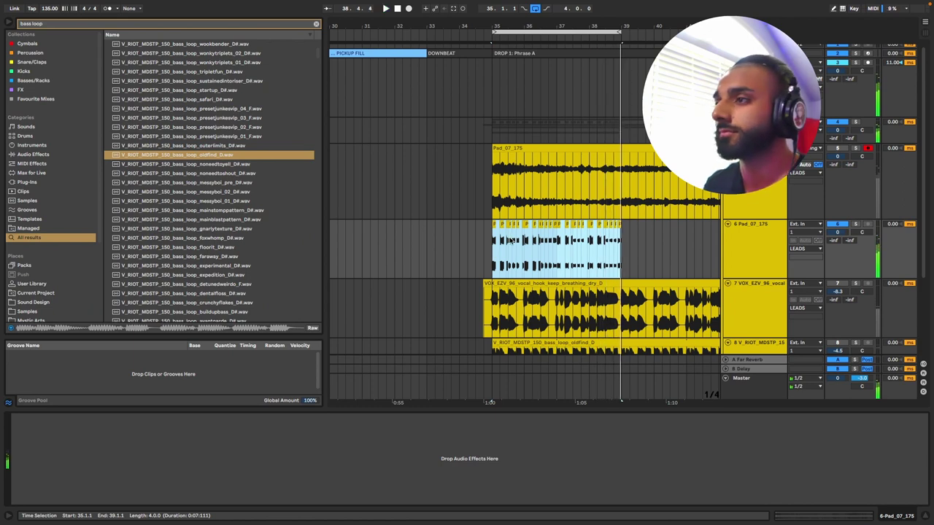
pyautogui.doubleClick(508, 240)
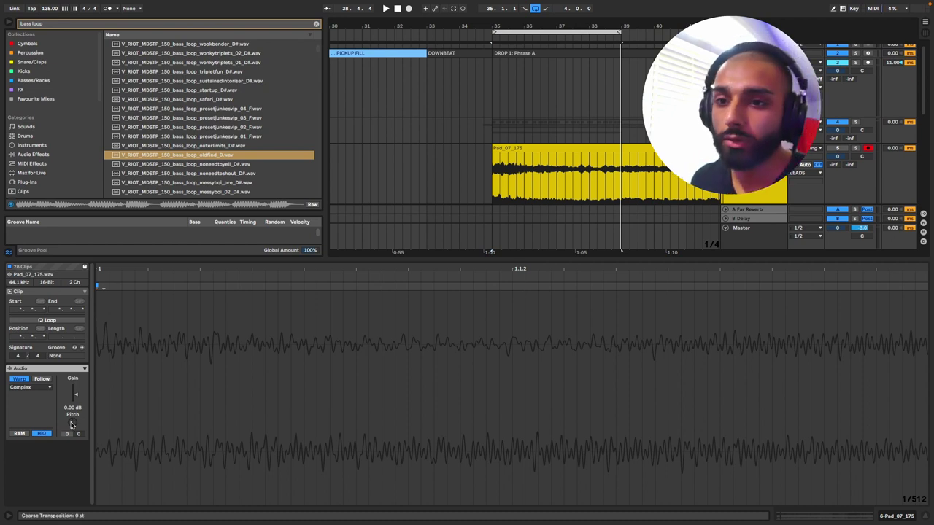
pyautogui.click(18, 379)
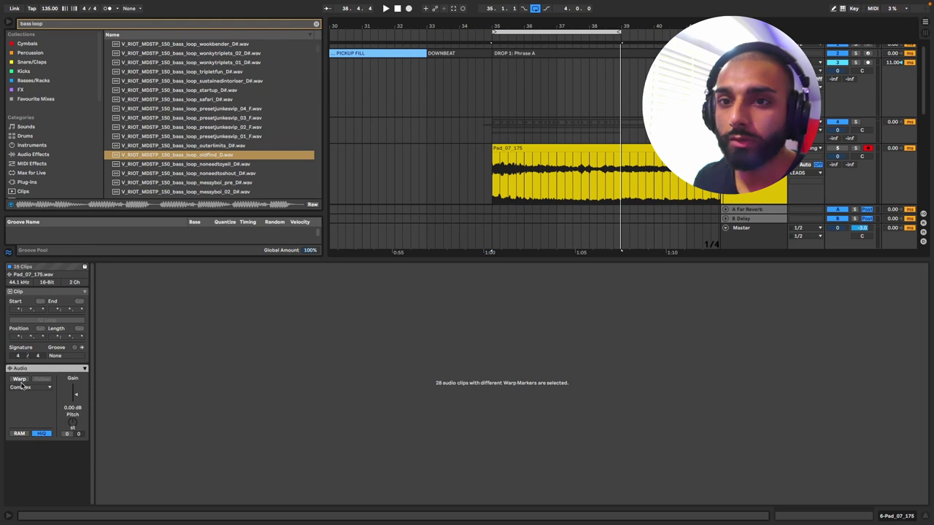
pyautogui.scroll(-4, 496, 152)
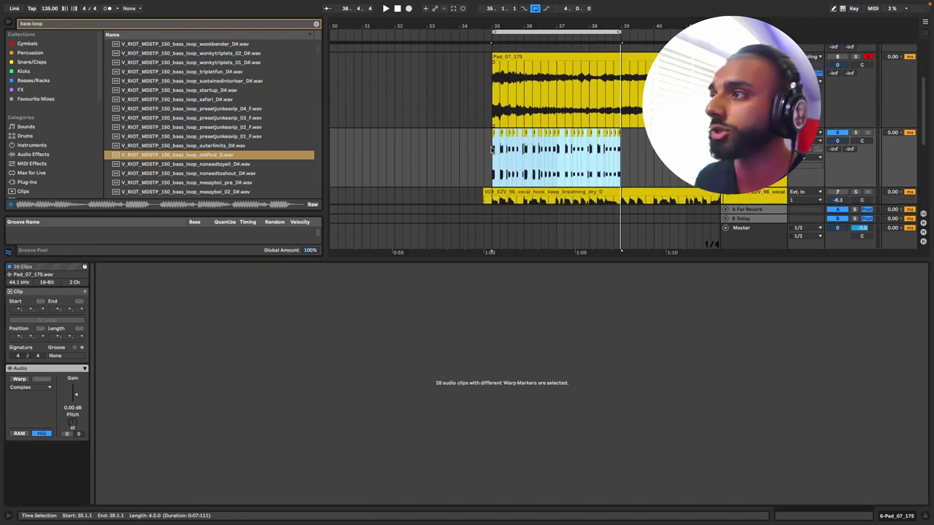
pyautogui.scroll(5, 503, 154)
pyautogui.hscroll(3, 503, 154)
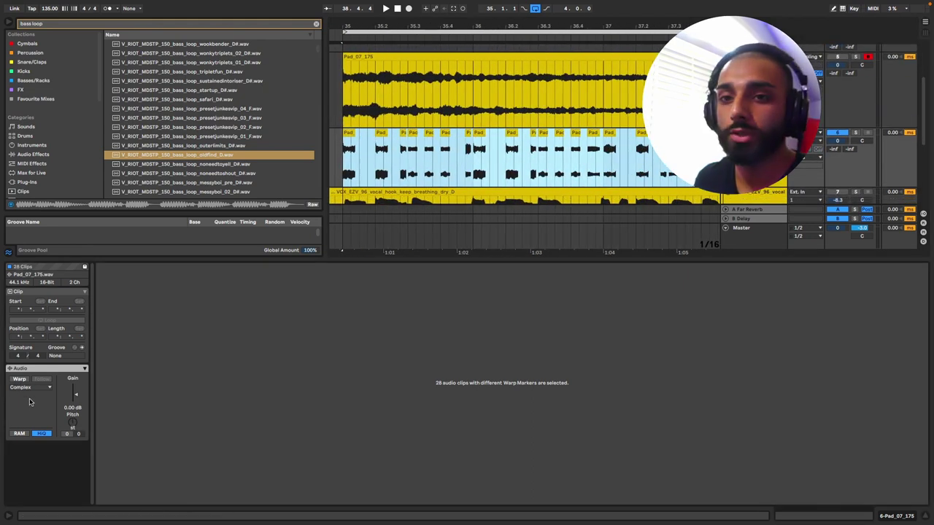
# Step: Audition different transpositions for all the chopped pad clips and set their pitch to -8 st
pyautogui.moveTo(75, 424); pyautogui.dragTo(75, 410)
pyautogui.press('space')
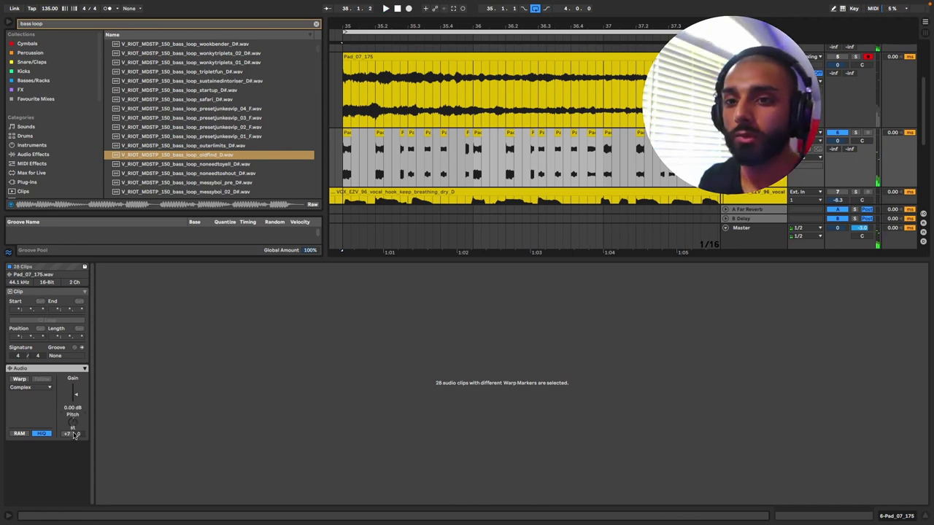
pyautogui.moveTo(73, 437)
pyautogui.mouseDown()
pyautogui.moveTo(74, 467)
pyautogui.moveTo(71, 424)
pyautogui.mouseUp()
pyautogui.press('space')
pyautogui.press('-')
pyautogui.press('-')
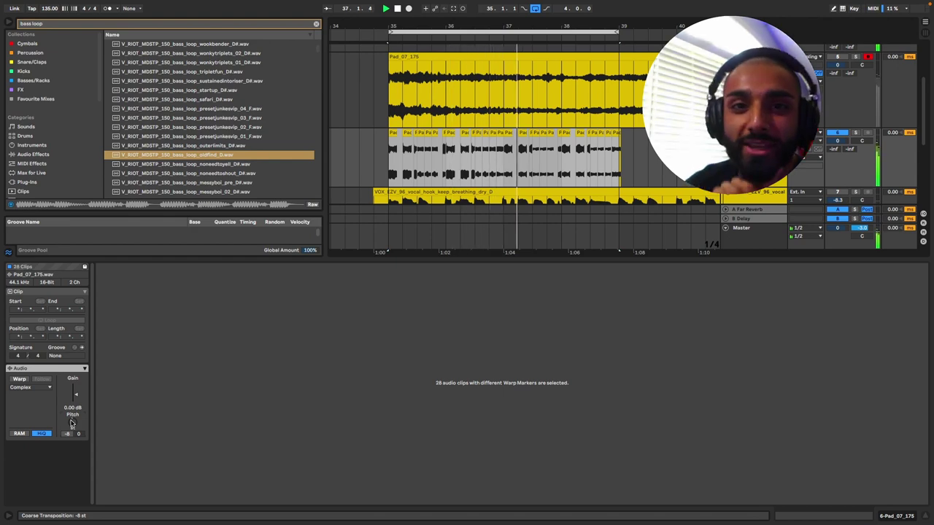
pyautogui.press('space')
pyautogui.hotkey('shift', 'Tab')
# Step: Select the vocal hook clip and solo its track
pyautogui.click(620, 191)
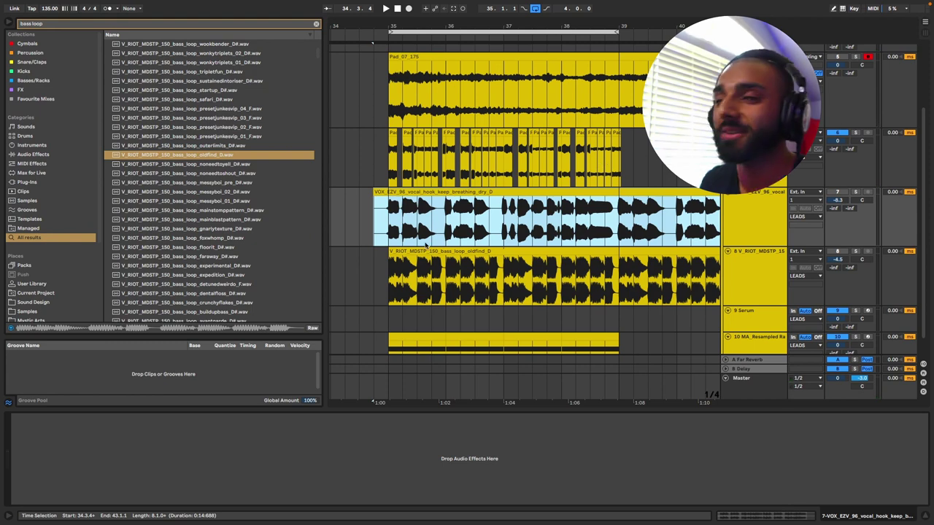
pyautogui.click(757, 212)
pyautogui.click(855, 192)
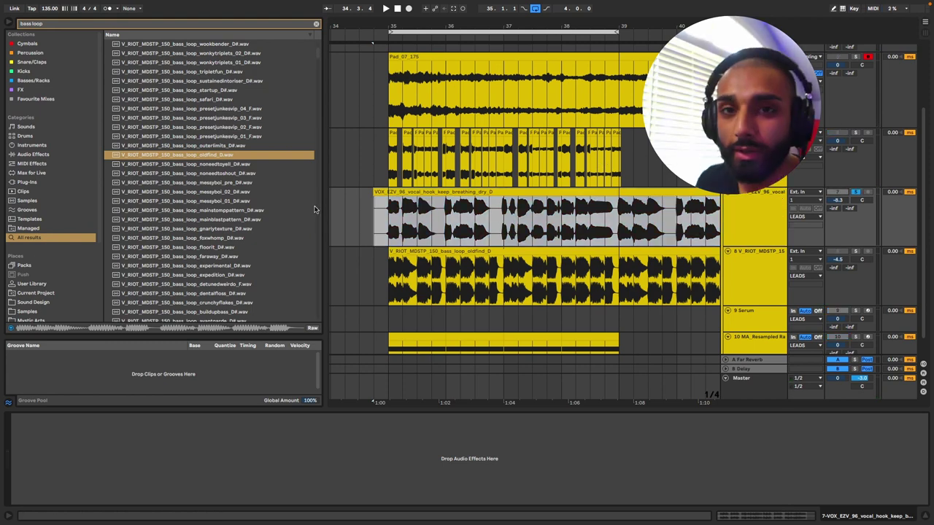
pyautogui.scroll(3, 394, 224)
pyautogui.scroll(-3, 380, 224)
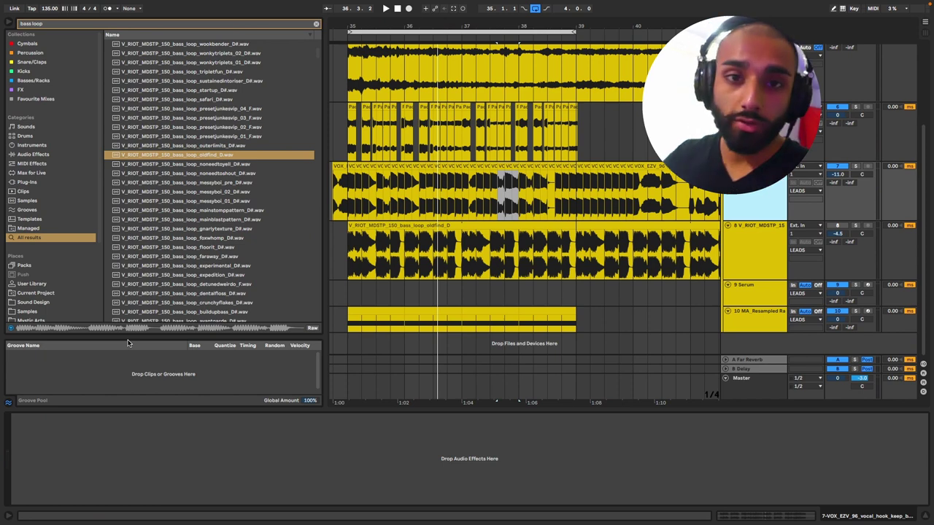
# Step: Add a Reverb to the vocal track, set its decay to 6.53 s and play the loop
pyautogui.hotkey('ctrl', 'f')
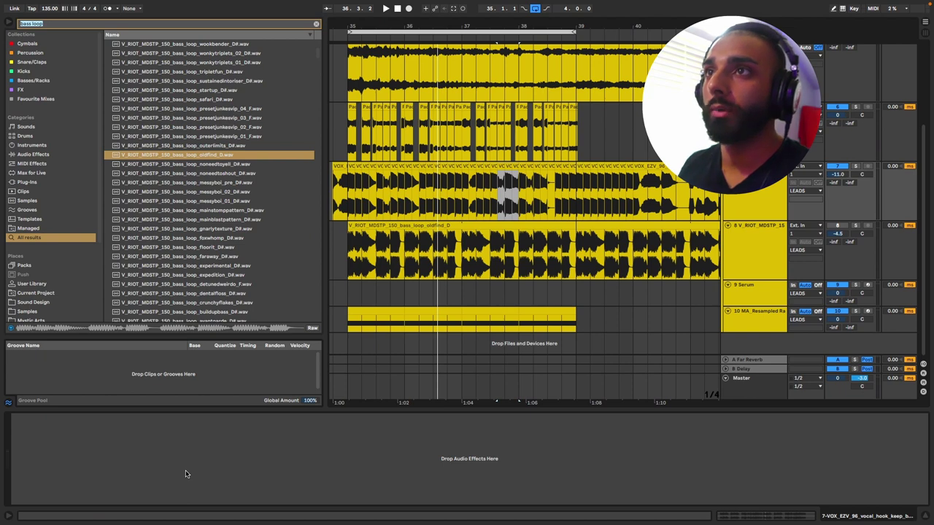
pyautogui.write('reverb')
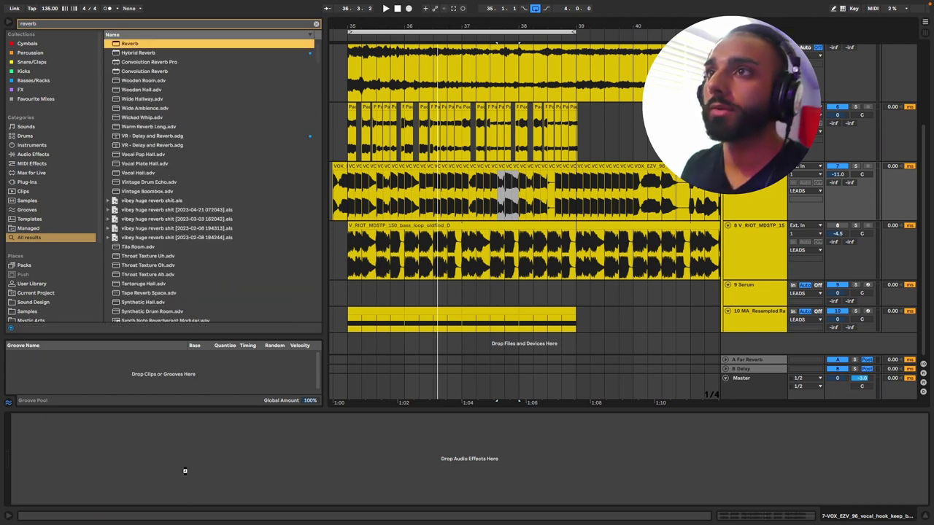
pyautogui.press('Return')
pyautogui.moveTo(125, 492); pyautogui.dragTo(125, 461)
pyautogui.press('space')
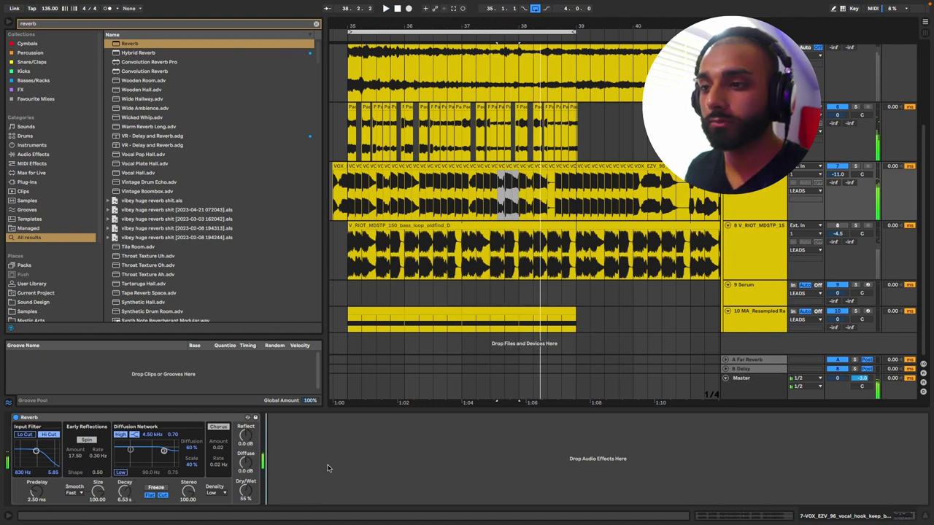
# Step: Add a Delay after the Reverb on the vocal track, with 62% feedback and 44% dry/wet
pyautogui.write('delay')
pyautogui.press('Down')
pyautogui.press('Down')
pyautogui.press('Down')
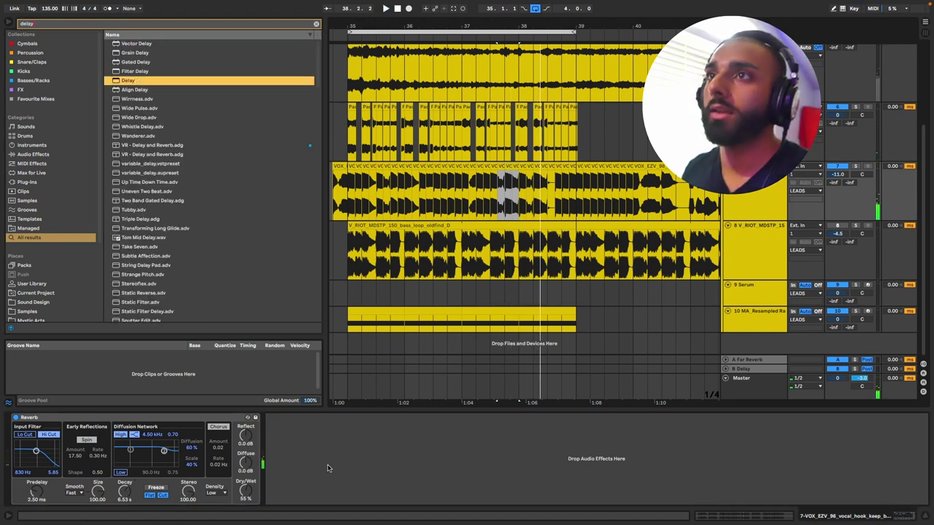
pyautogui.press('Return')
pyautogui.click(292, 497)
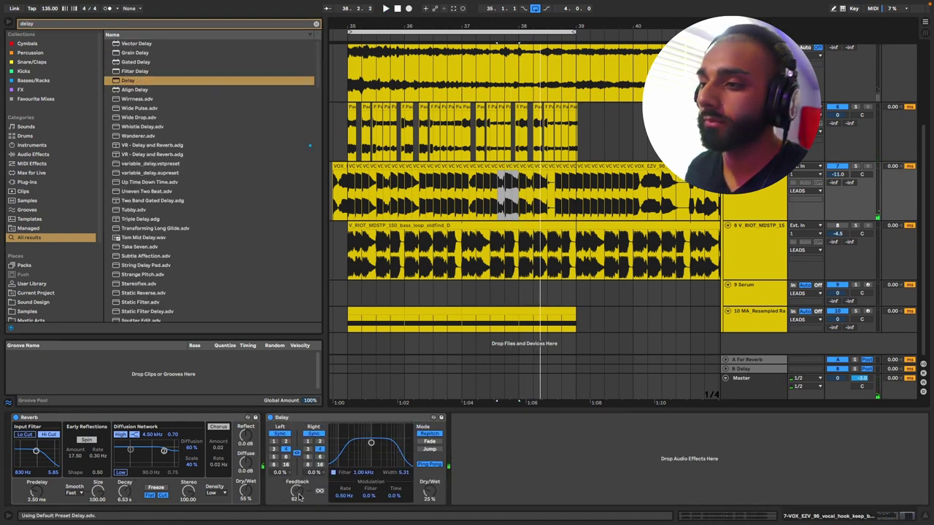
pyautogui.moveTo(426, 490); pyautogui.dragTo(431, 476)
# Step: Add an Auto Pan to the end of the vocal track's effect chain and move the Delay ahead of the Reverb
pyautogui.hotkey('ctrl', 'f')
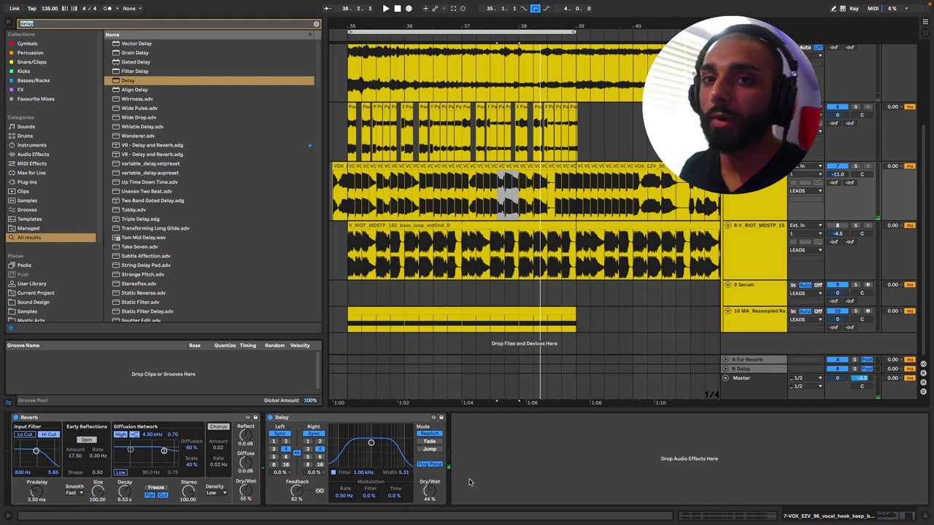
pyautogui.write('auto')
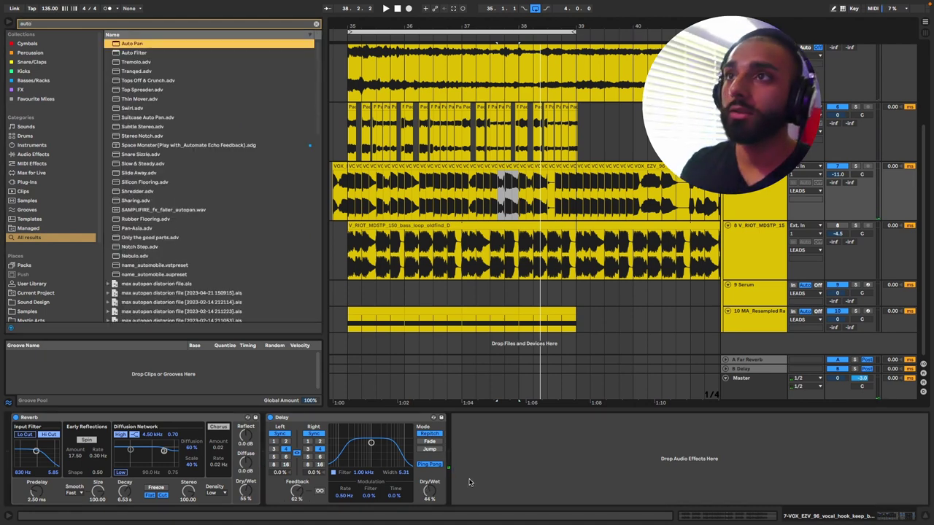
pyautogui.moveTo(469, 480); pyautogui.dragTo(471, 482)
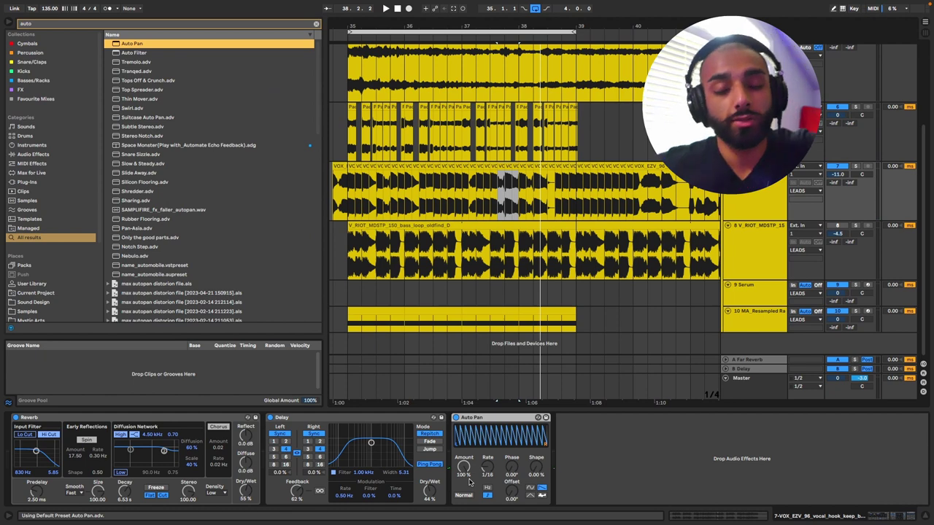
pyautogui.click(308, 427)
pyautogui.moveTo(307, 419); pyautogui.dragTo(275, 499)
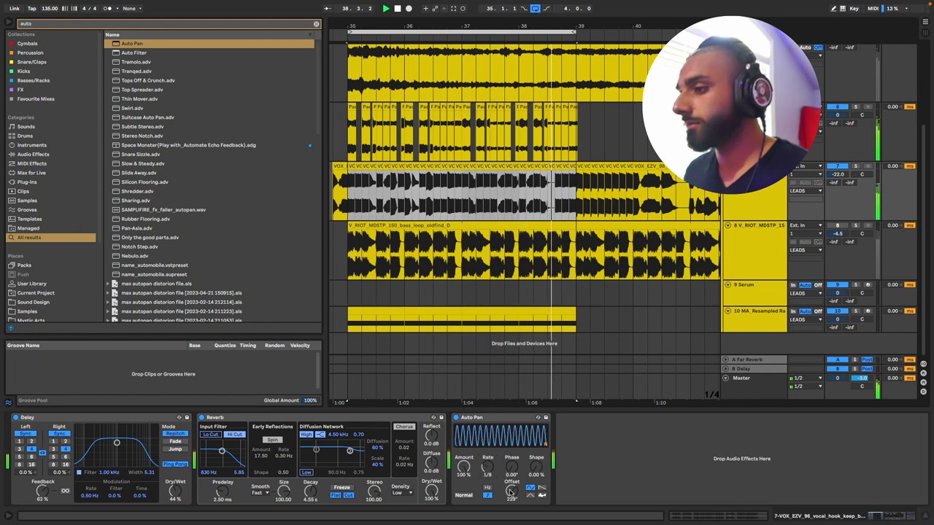
pyautogui.click(736, 208)
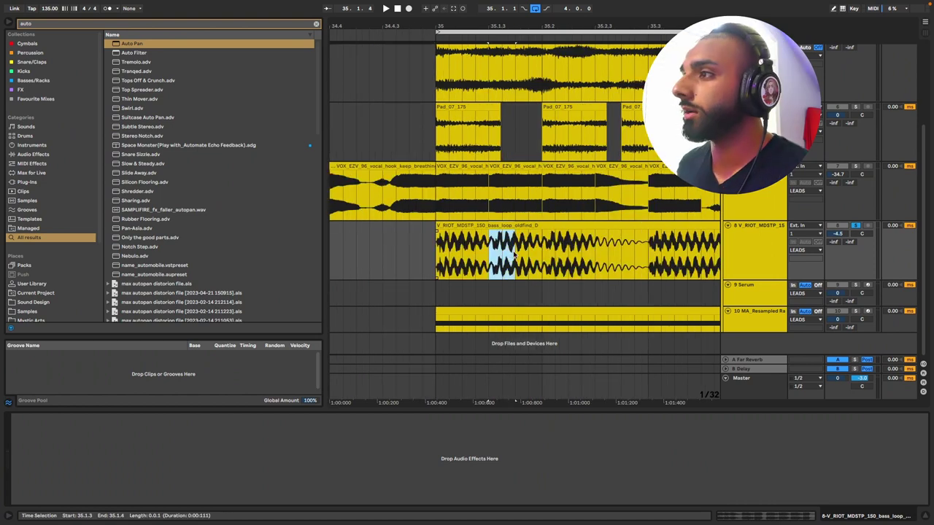
# Step: Duplicate the bass loop slice from 35.1.3 to 35.1.4 as a stutter and play it from bar 35
pyautogui.press('super+d')
pyautogui.scroll(-5, 515, 256)
pyautogui.click(506, 255)
pyautogui.press('space')
pyautogui.scroll(4, 510, 259)
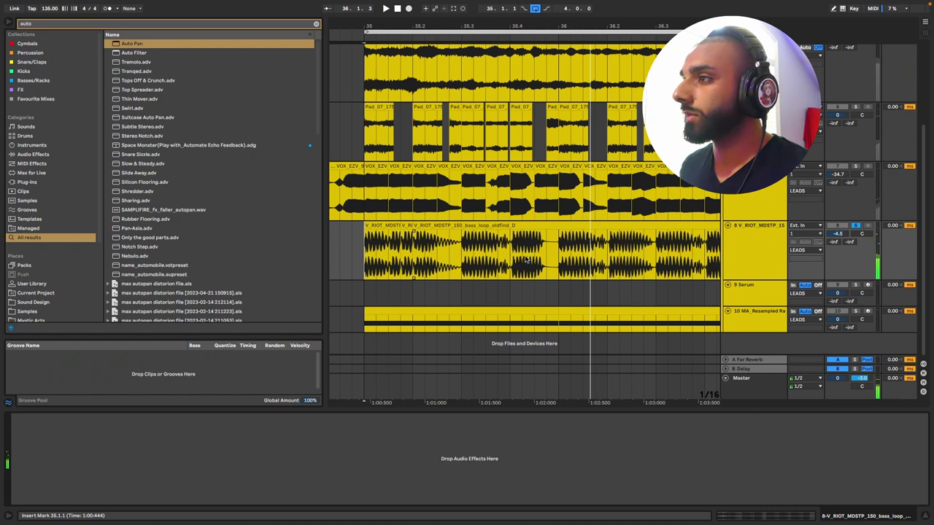
# Step: Duplicate the bass hit at beat 35.4 into the space from 35.4.3 to 36.1.1 and play from bar 35
pyautogui.moveTo(511, 255); pyautogui.dragTo(538, 260)
pyautogui.press('super+d')
pyautogui.scroll(-2, 535, 259)
pyautogui.click(499, 253)
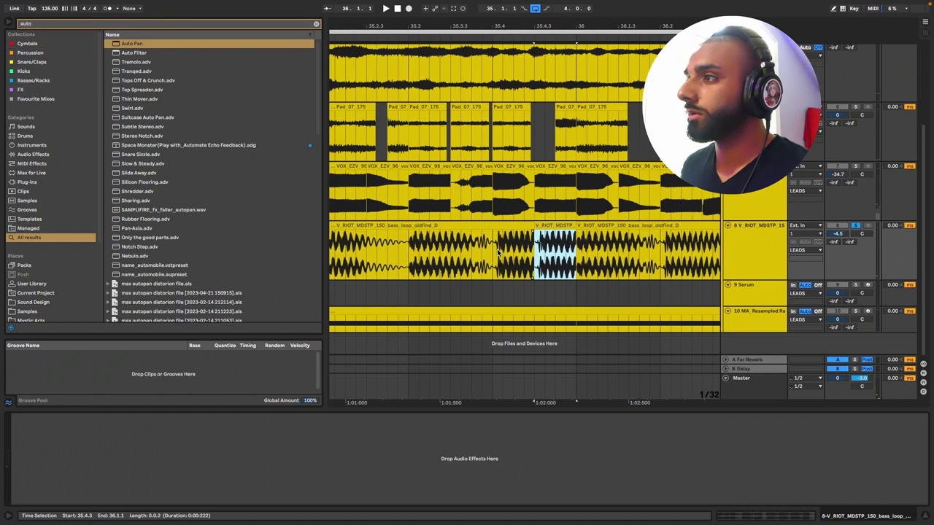
pyautogui.scroll(-3, 499, 253)
pyautogui.click(423, 260)
pyautogui.press('space')
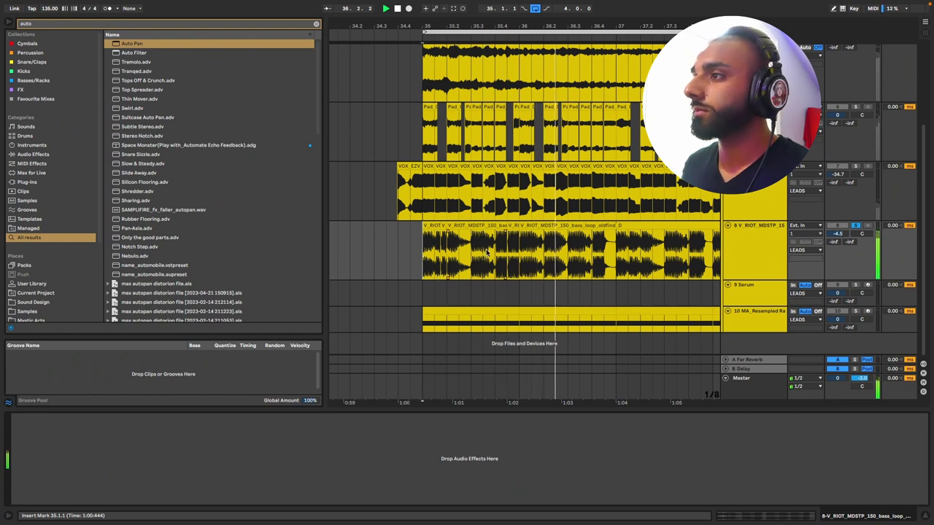
# Step: Duplicate the bass hit at beat 36.4 into the space from 36.4.3 to 37.1.1
pyautogui.scroll(3, 615, 273)
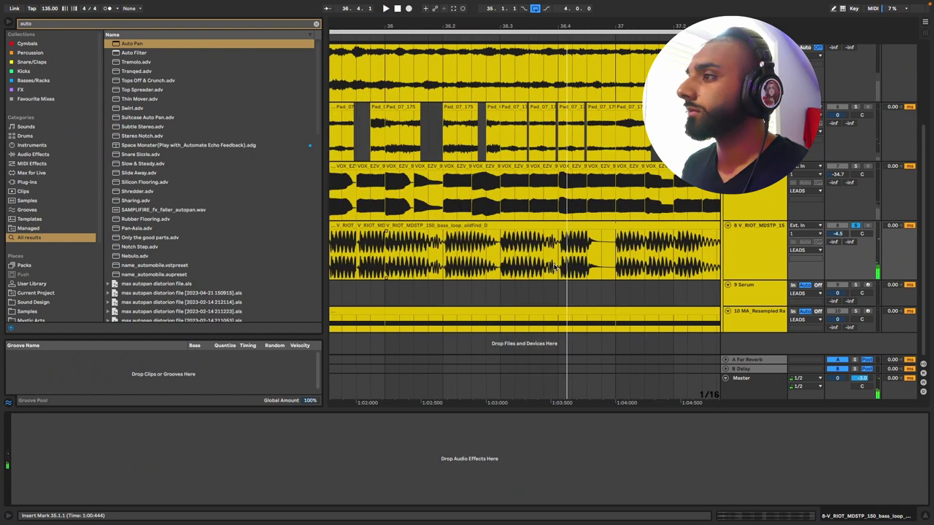
pyautogui.press('space')
pyautogui.moveTo(556, 266); pyautogui.dragTo(588, 258)
pyautogui.press('super+d')
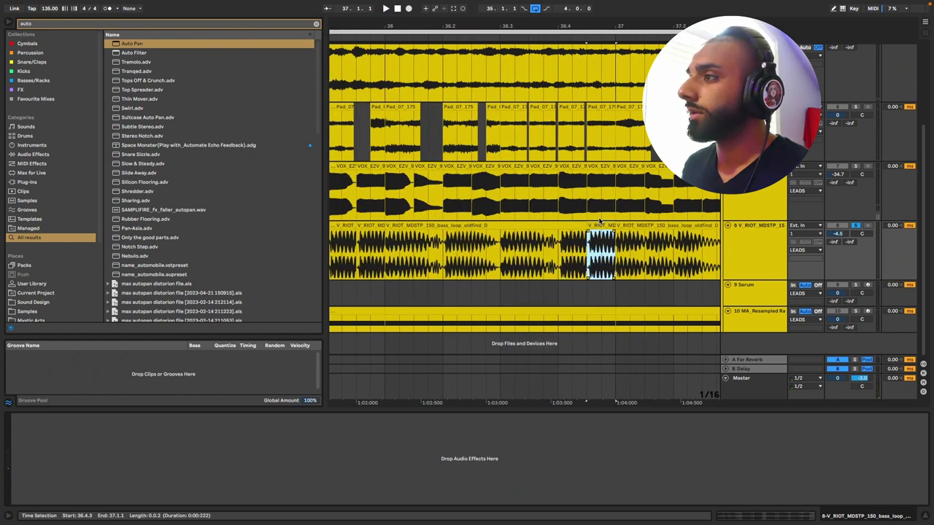
# Step: Transpose the bass slice at 36.4.3 to -2 st while playing the loop
pyautogui.doubleClick(600, 224)
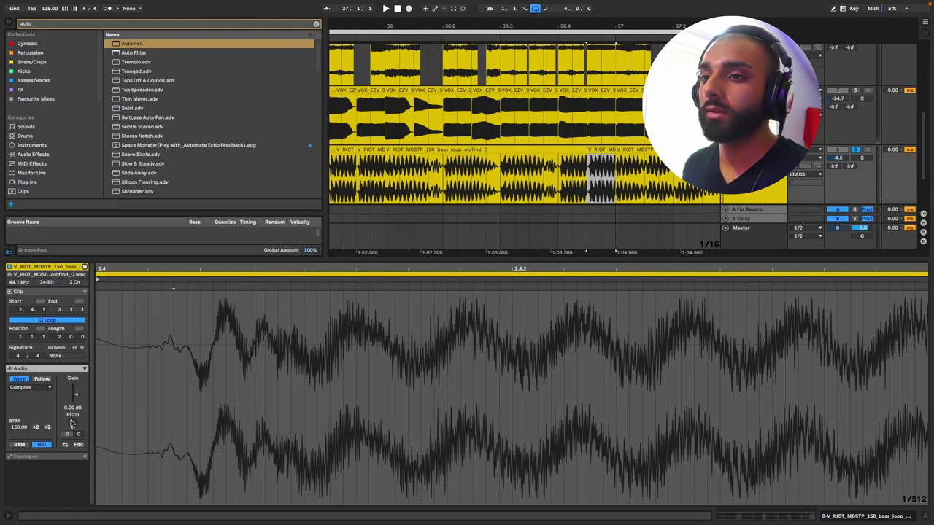
pyautogui.press('space')
pyautogui.moveTo(71, 422); pyautogui.dragTo(72, 425)
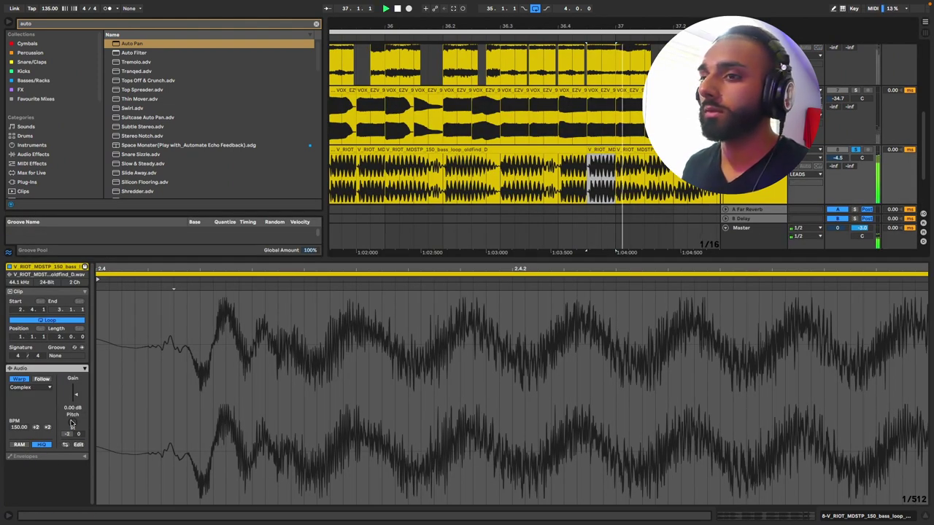
pyautogui.hotkey('shift', 'Tab')
pyautogui.scroll(-5, 600, 267)
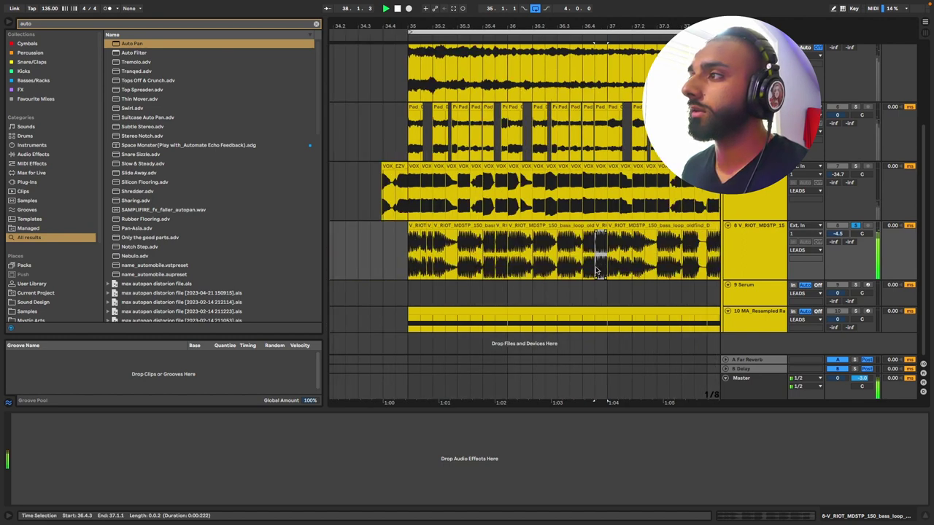
# Step: Duplicate the two-bar bass pattern from 35.1.1 to fill 37.1.1 to 39.1.1
pyautogui.keyDown('shift'); pyautogui.click(456, 253); pyautogui.keyUp('shift')
pyautogui.keyDown('shift'); pyautogui.click(452, 253); pyautogui.keyUp('shift')
pyautogui.press('super+d')
pyautogui.scroll(-5, 463, 253)
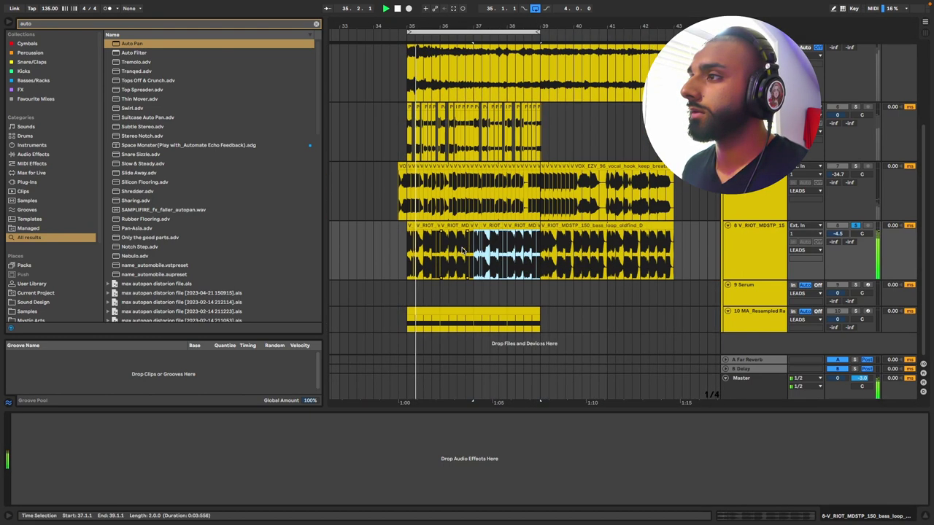
# Step: Unsolo the bass track and listen to the four-bar loop with the other parts, checking the vocal and bass tracks
pyautogui.hscroll(-3, 463, 251)
pyautogui.click(755, 168)
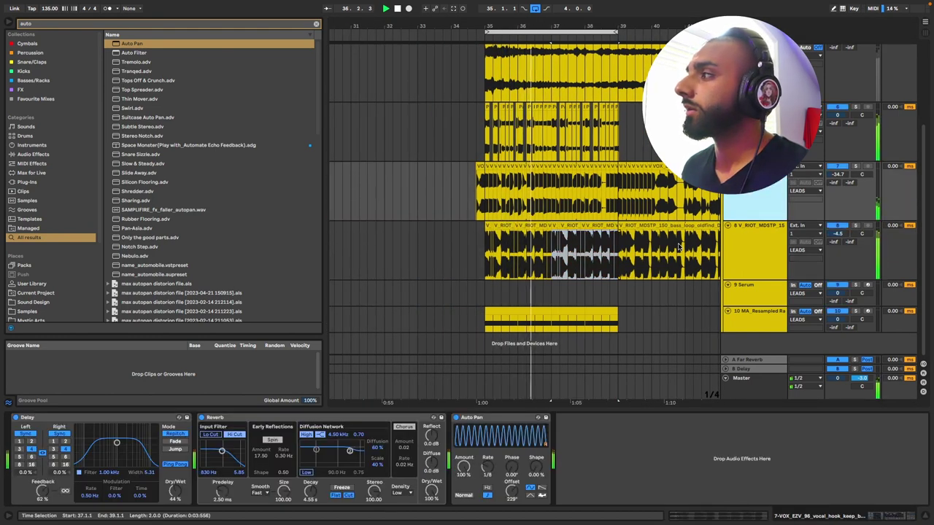
pyautogui.click(737, 244)
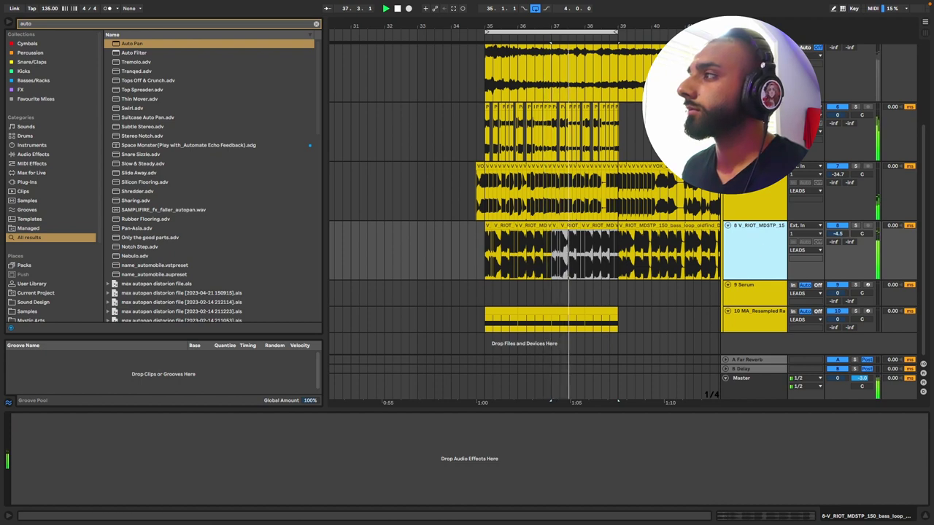
pyautogui.click(760, 188)
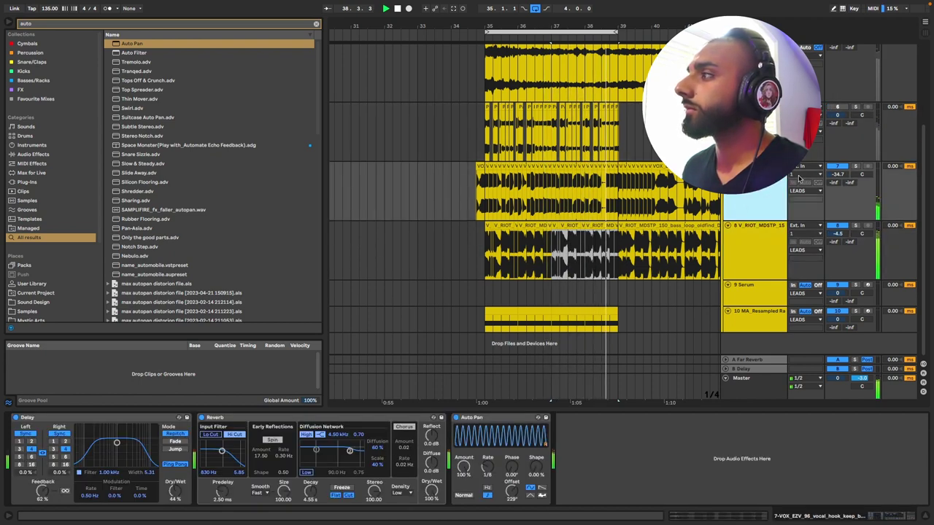
pyautogui.click(538, 263)
pyautogui.scroll(5, 544, 269)
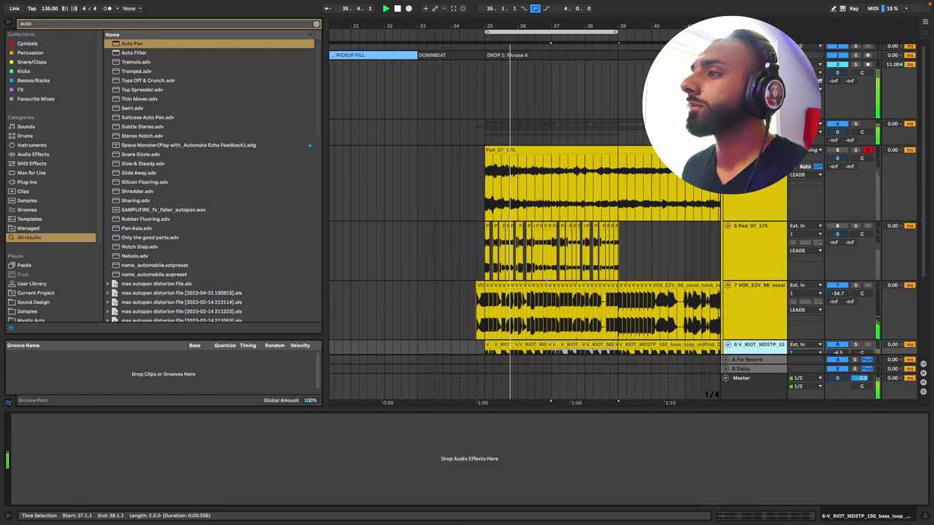
pyautogui.scroll(-5, 551, 279)
pyautogui.press('space')
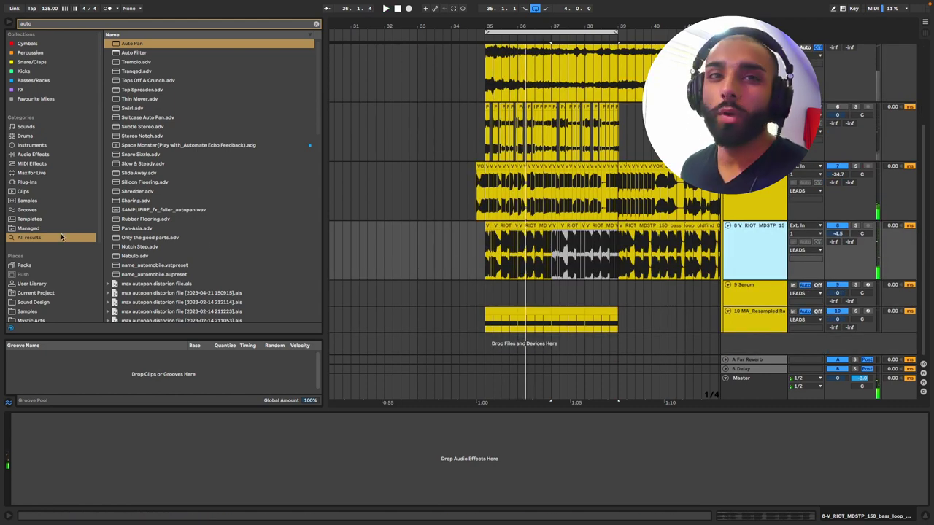
# Step: Set the project tempo to 150 BPM and play the loop from bar 35
pyautogui.moveTo(53, 9); pyautogui.dragTo(56, 13)
pyautogui.press('space')
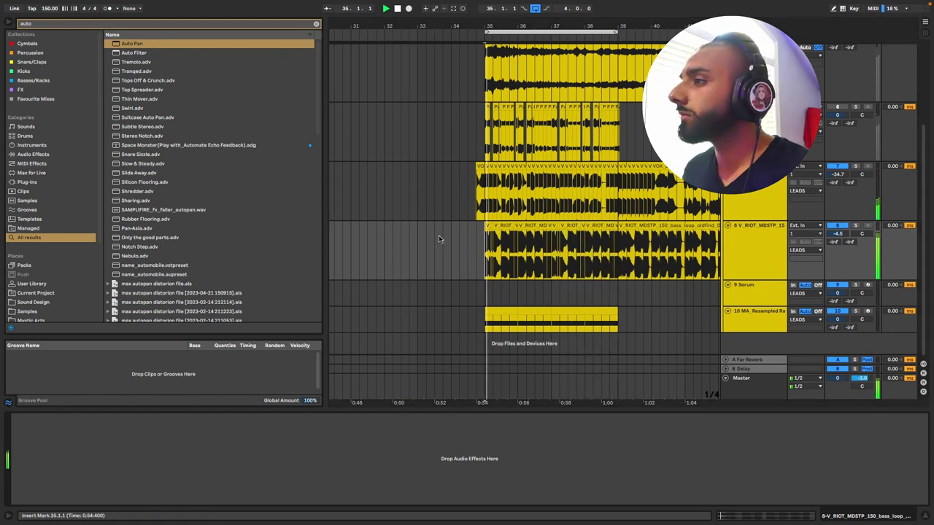
pyautogui.scroll(2, 452, 243)
pyautogui.scroll(-2, 456, 243)
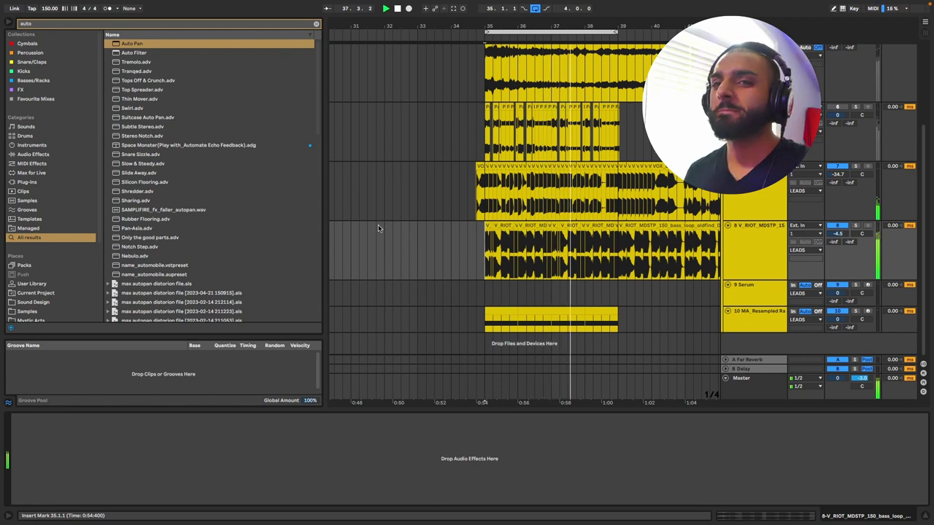
# Step: Fill the silent gaps at the ends of bars 36 and 38 in the bass pattern and play from 35.1.1
pyautogui.moveTo(459, 258); pyautogui.dragTo(644, 261)
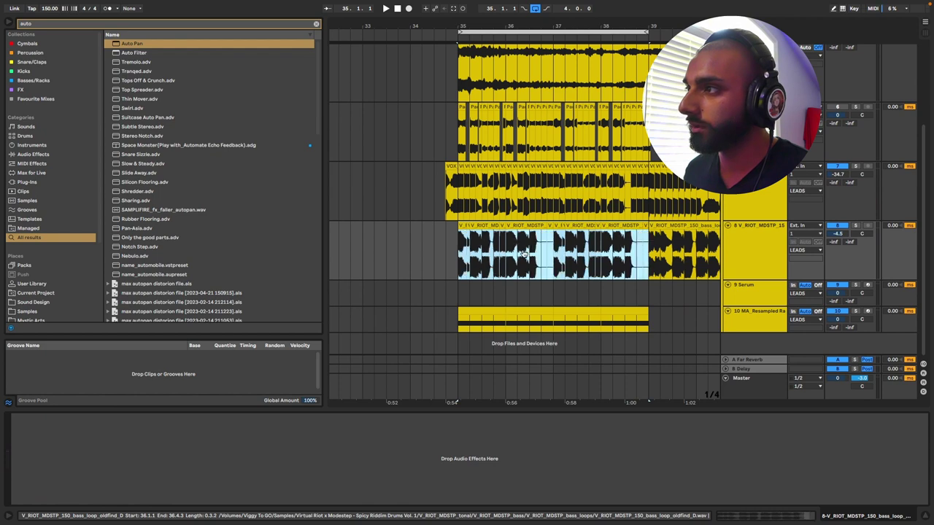
pyautogui.press('space')
pyautogui.click(755, 233)
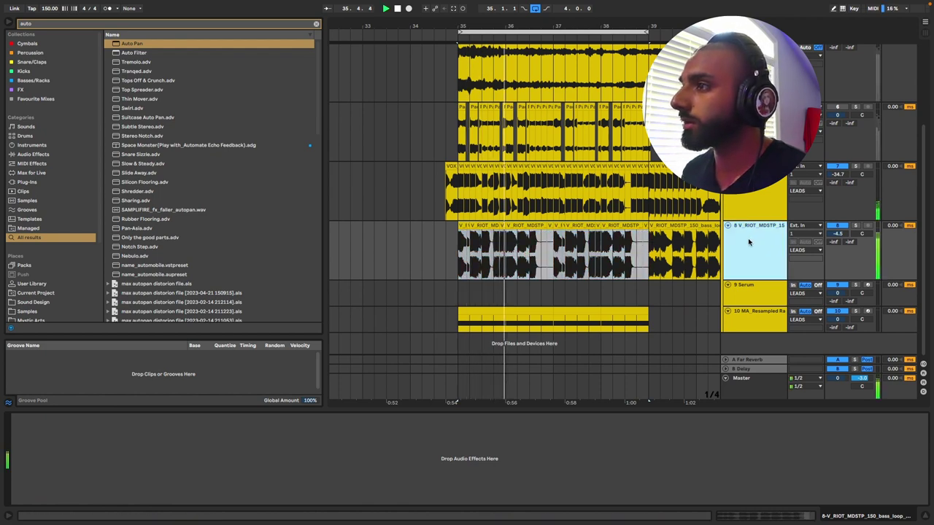
pyautogui.moveTo(546, 252); pyautogui.dragTo(453, 251)
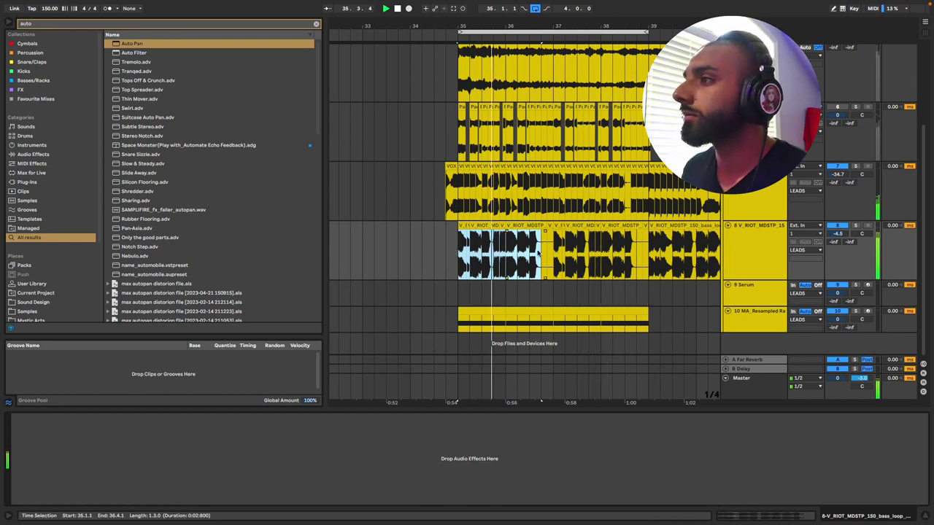
pyautogui.moveTo(541, 251); pyautogui.dragTo(633, 255)
pyautogui.scroll(5, 549, 257)
pyautogui.press('-')
pyautogui.click(434, 245)
pyautogui.press('space')
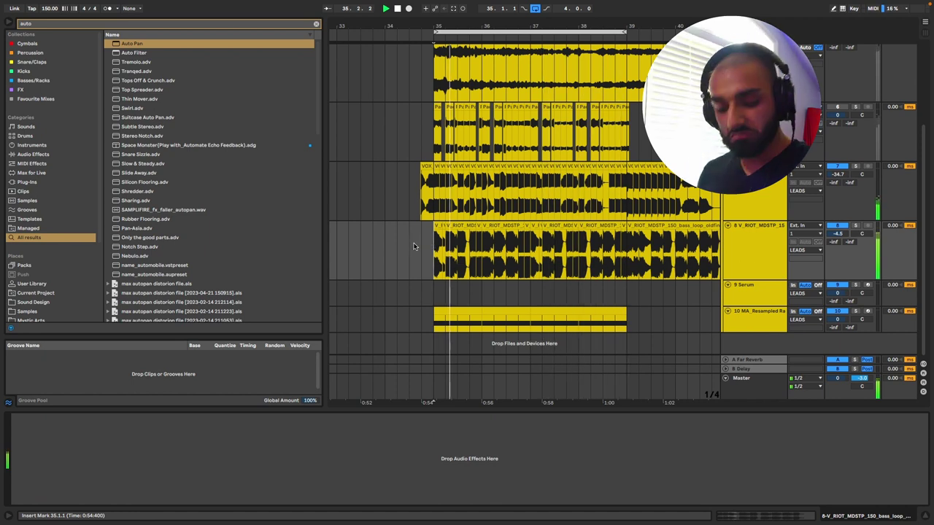
# Step: Open Serum on track 9 and load the bass slice from 35.1.1 to 35.1.4 as oscillator A's wavetable
pyautogui.press('super+k')
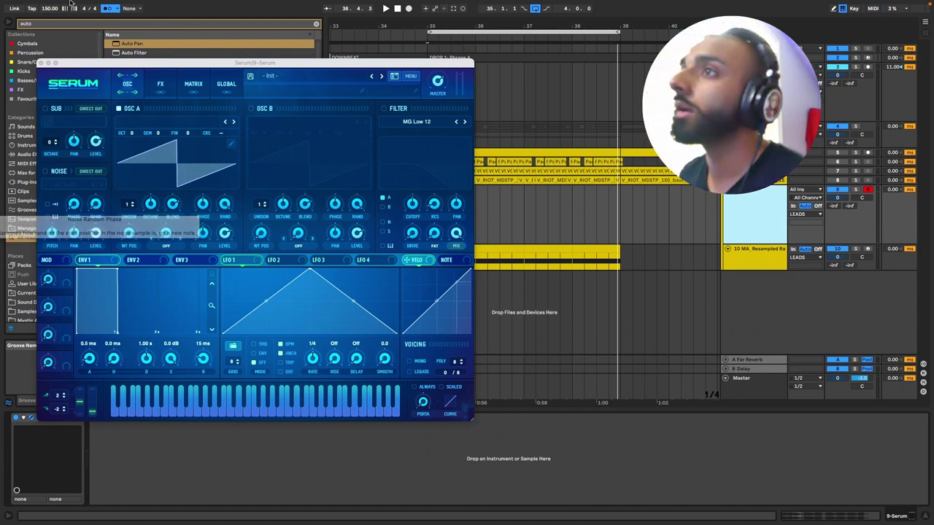
pyautogui.moveTo(319, 64); pyautogui.dragTo(585, 202)
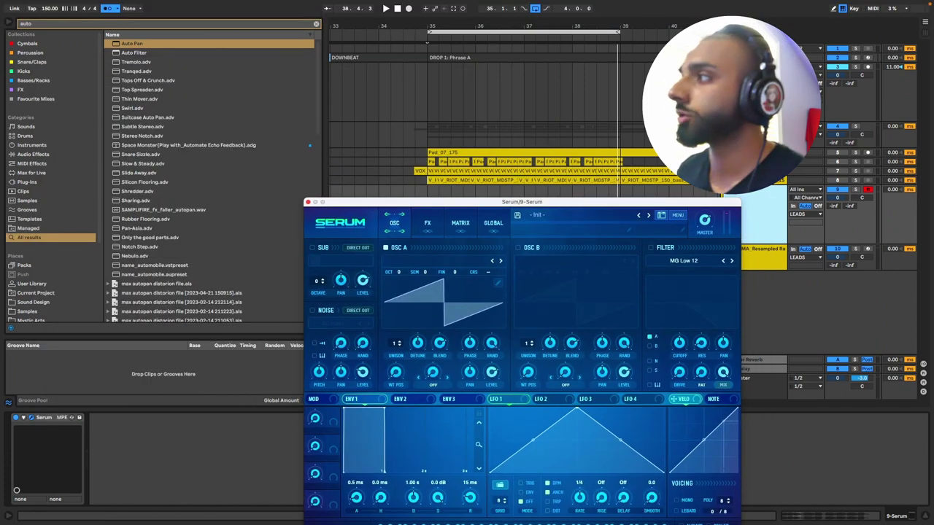
pyautogui.moveTo(585, 203); pyautogui.dragTo(739, 133)
pyautogui.scroll(5, 426, 190)
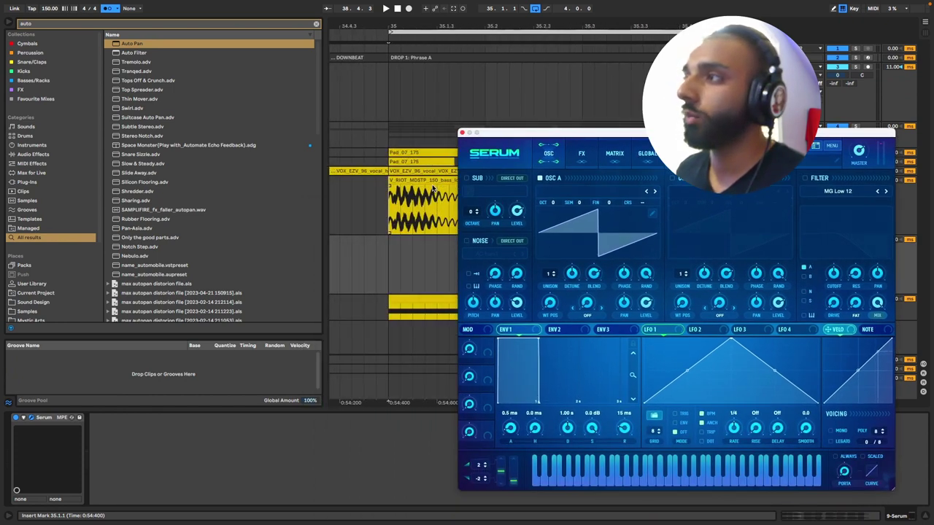
pyautogui.moveTo(483, 137); pyautogui.dragTo(480, 133)
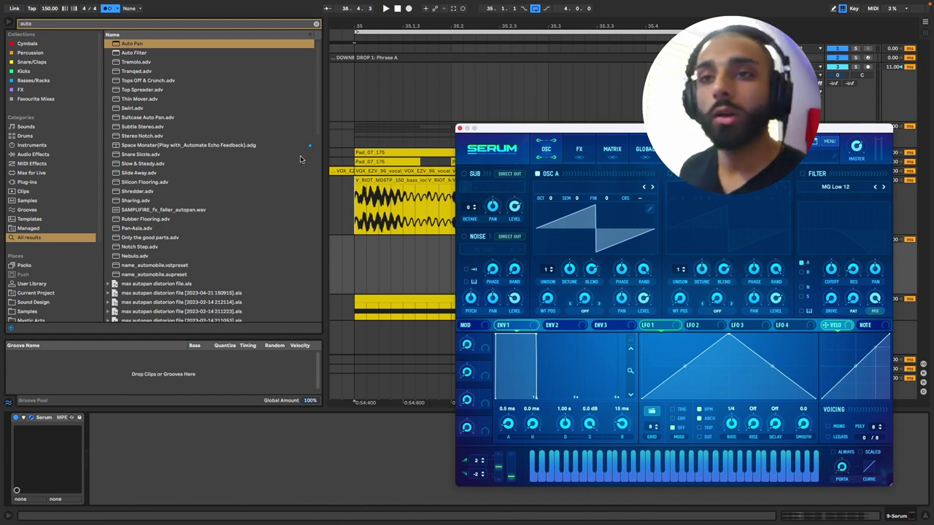
pyautogui.scroll(-5, 394, 181)
pyautogui.moveTo(398, 180); pyautogui.dragTo(606, 248)
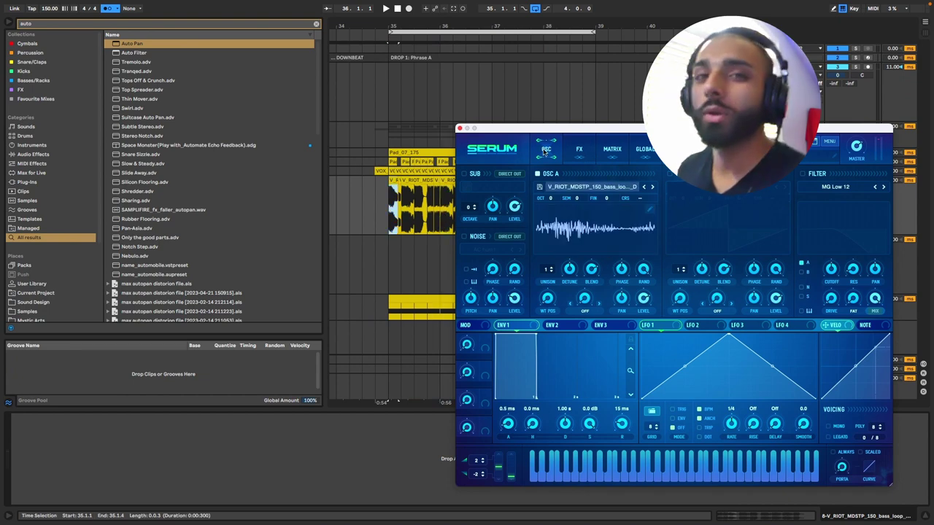
# Step: Play low test notes on the Serum track while sweeping oscillator A's wavetable position
pyautogui.click(580, 123)
pyautogui.moveTo(581, 128); pyautogui.dragTo(396, 85)
pyautogui.click(739, 263)
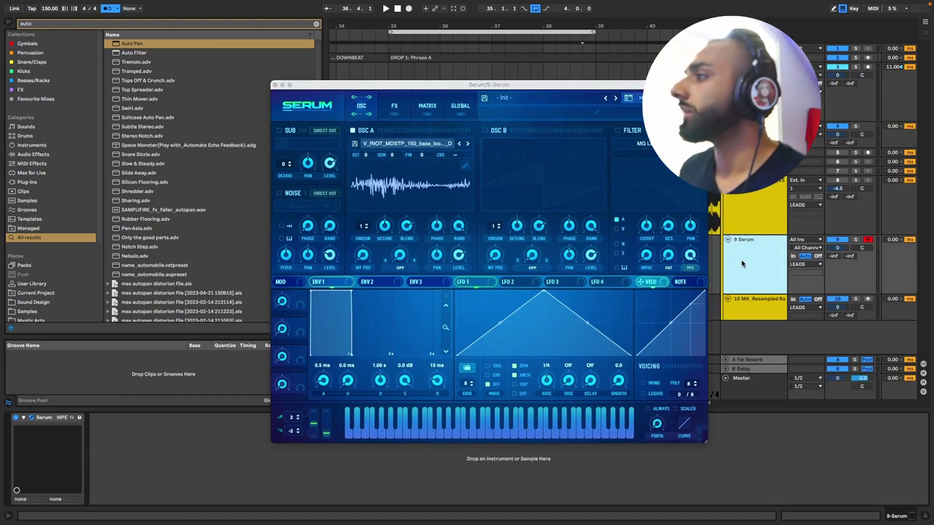
pyautogui.press('z')
pyautogui.press('s')
pyautogui.press('z')
pyautogui.press('s')
pyautogui.press('z')
pyautogui.press('s')
pyautogui.press('x')
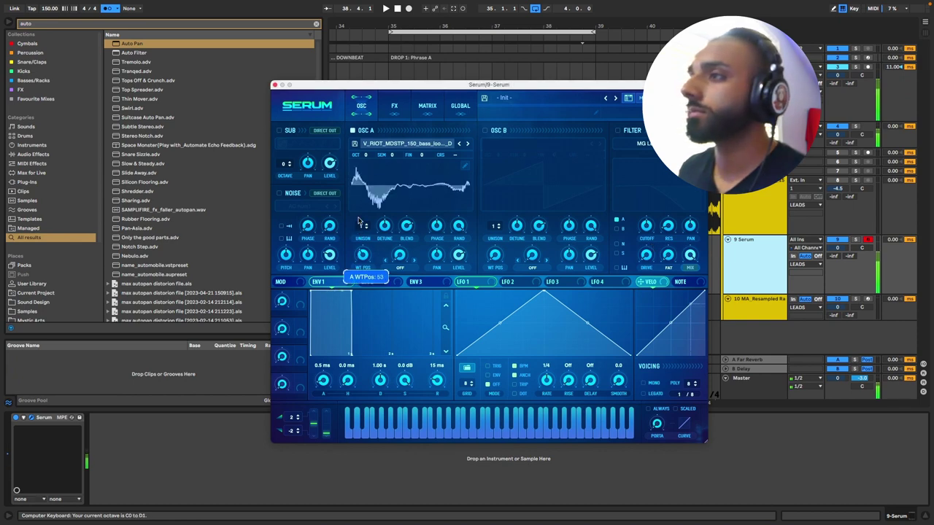
# Step: Reload the bass slice at 35.1.1 into Serum's oscillator A and audition different wavetable positions
pyautogui.moveTo(373, 88); pyautogui.dragTo(349, 228)
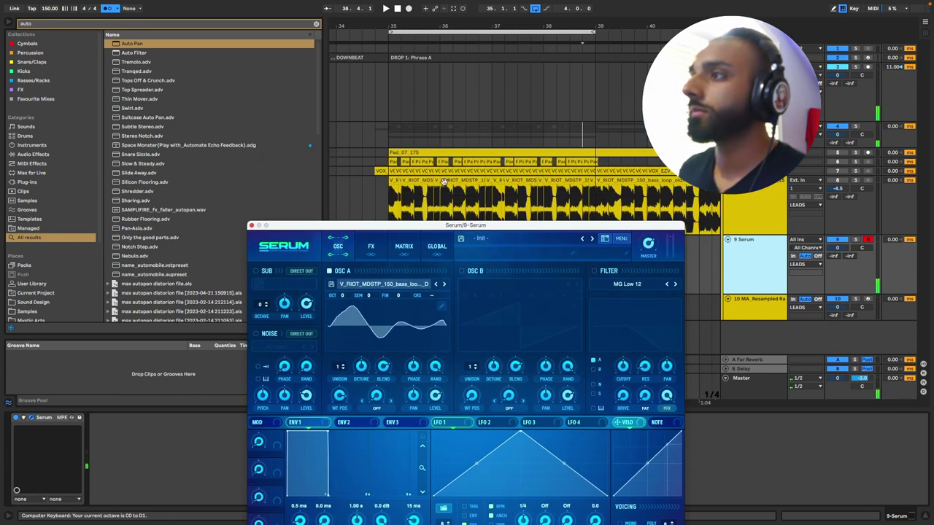
pyautogui.moveTo(393, 180); pyautogui.dragTo(437, 348)
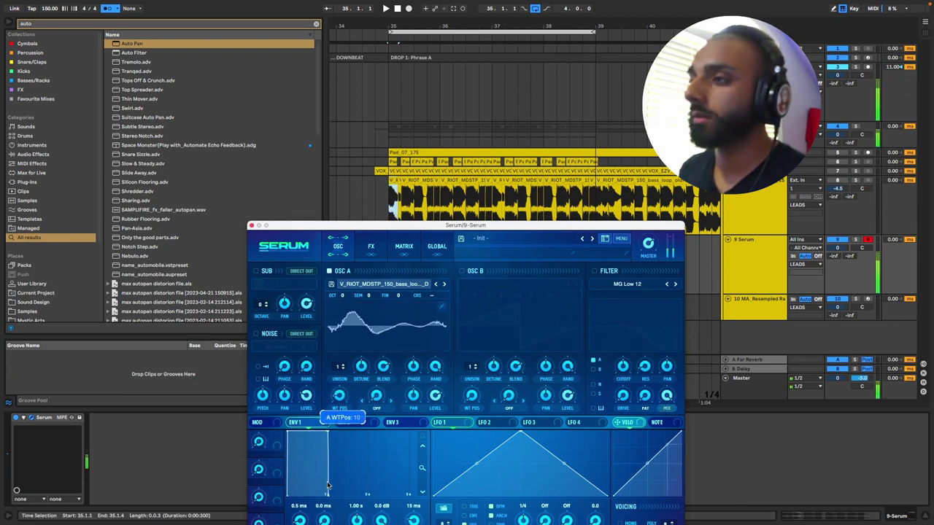
pyautogui.moveTo(349, 229); pyautogui.dragTo(479, 89)
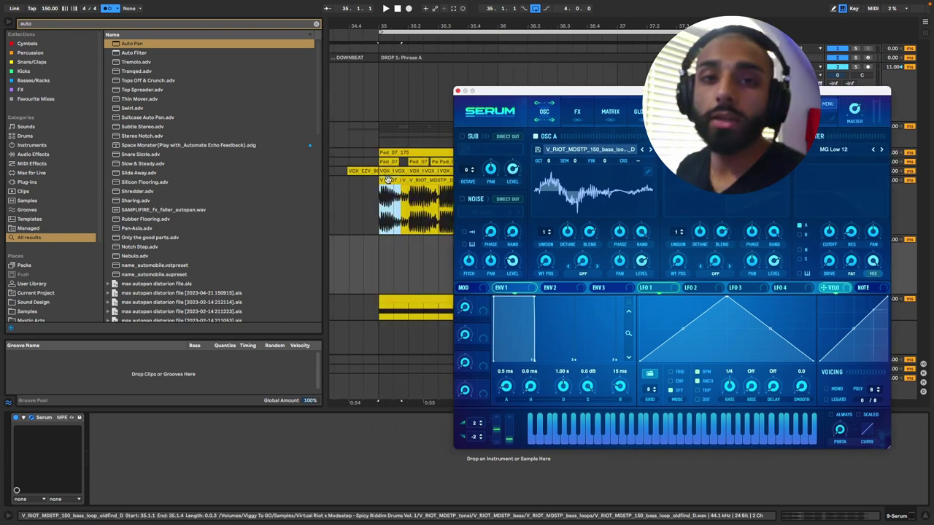
# Step: Show oscillator A's wavetable in 3D and sweep its wavetable position to 46
pyautogui.click(438, 204)
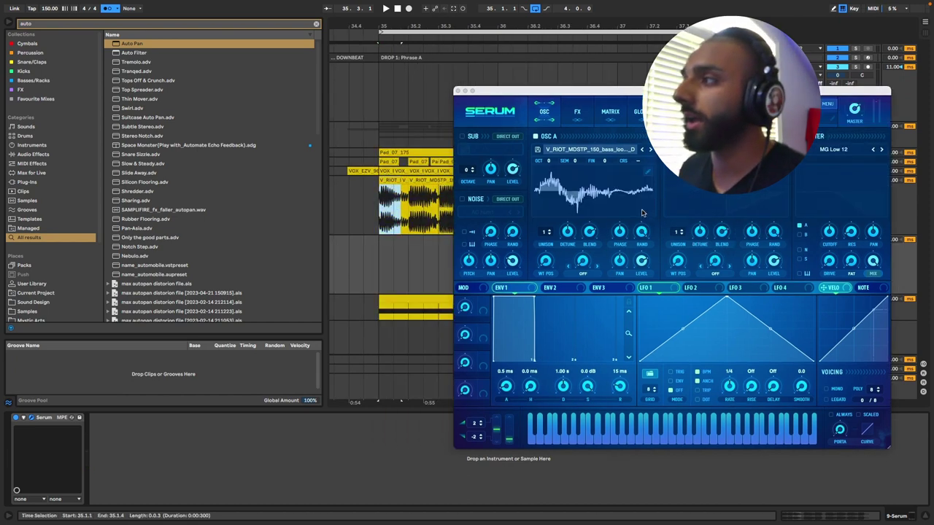
pyautogui.click(647, 172)
pyautogui.click(463, 102)
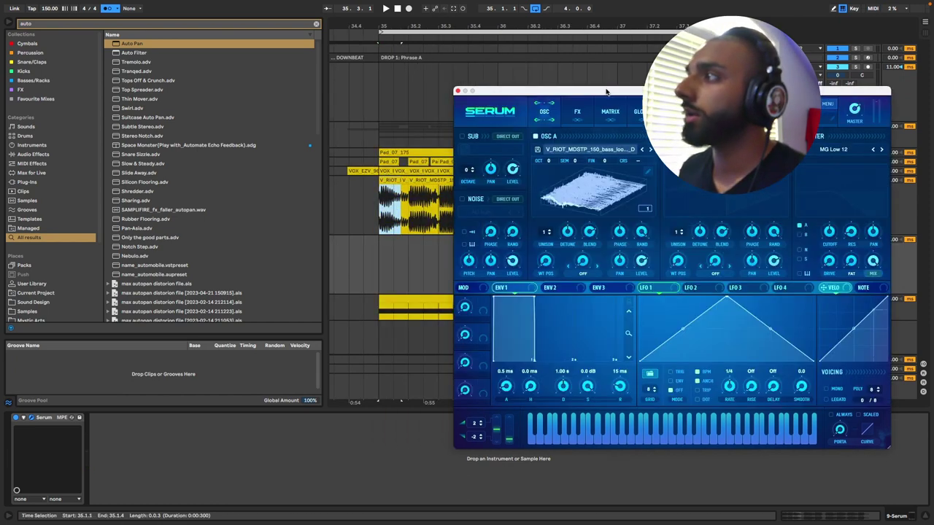
pyautogui.moveTo(605, 91); pyautogui.dragTo(486, 55)
pyautogui.moveTo(430, 227); pyautogui.dragTo(431, 220)
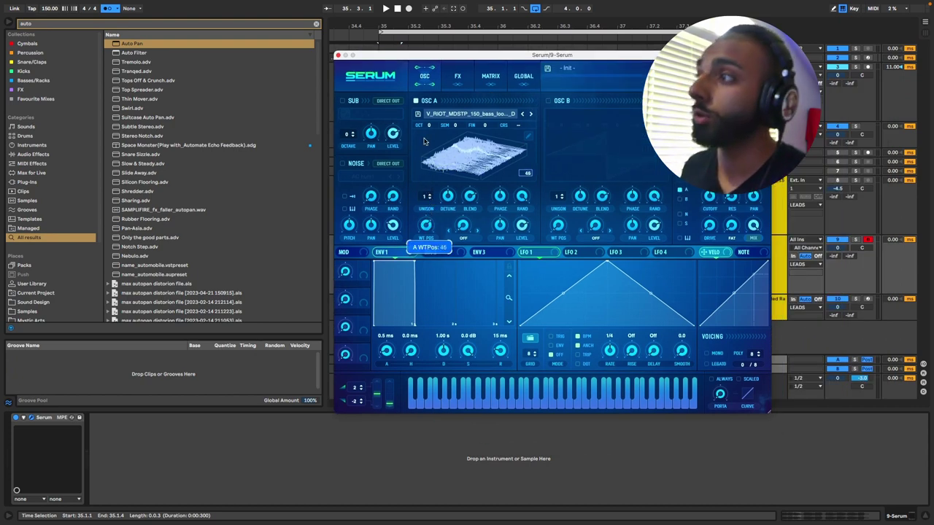
# Step: Reopen Serum, open oscillator A's wavetable editor and browse the frames up to frame 12
pyautogui.click(338, 56)
pyautogui.scroll(5, 420, 209)
pyautogui.scroll(-3, 385, 209)
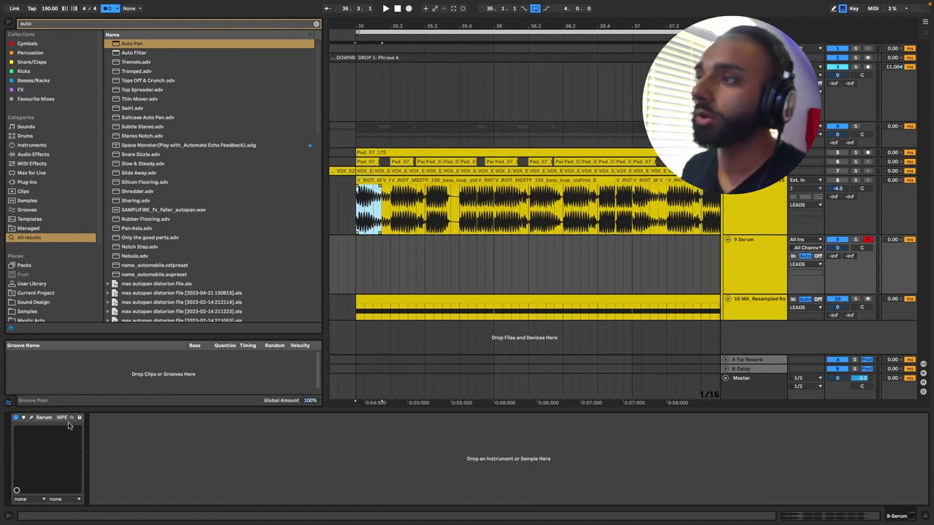
pyautogui.click(32, 418)
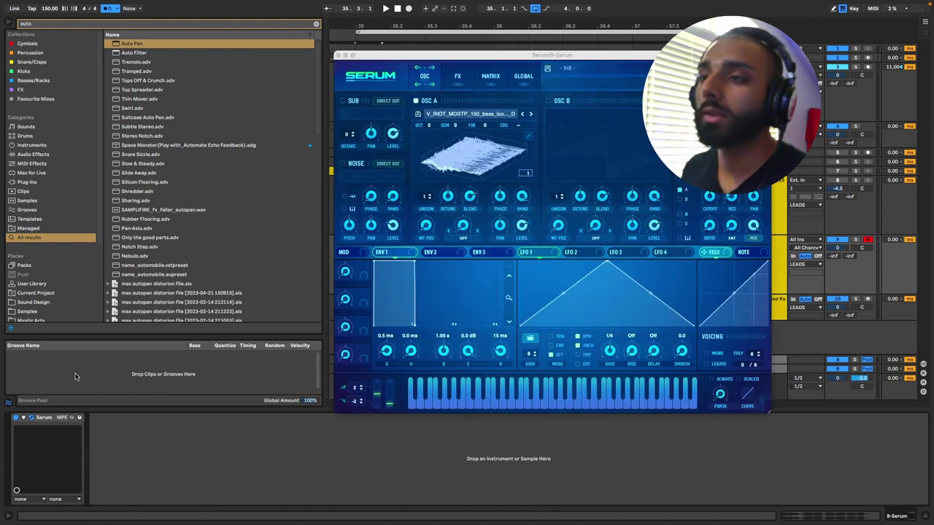
pyautogui.click(523, 145)
pyautogui.click(527, 137)
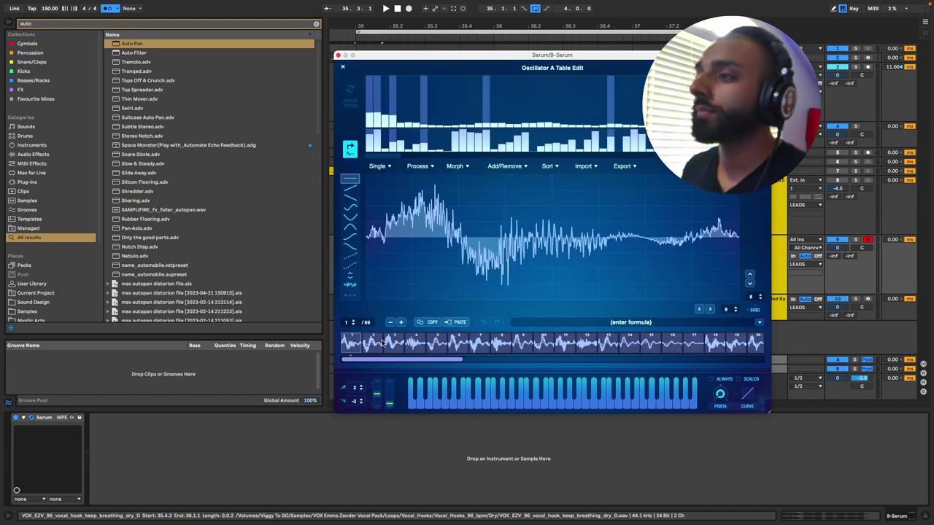
pyautogui.moveTo(383, 343); pyautogui.dragTo(595, 341)
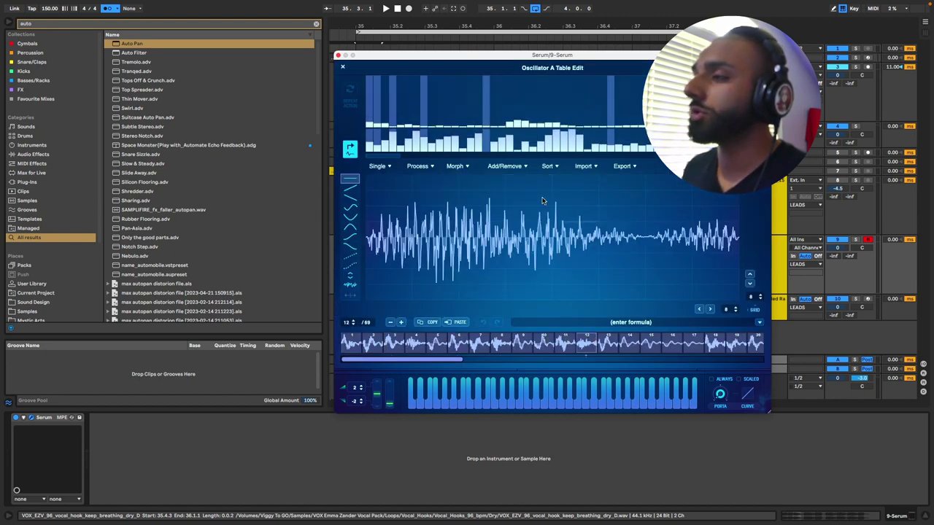
# Step: Try to remove the wavetable frames from frame 12 to the end and sweep oscillator A's wavetable position
pyautogui.click(503, 168)
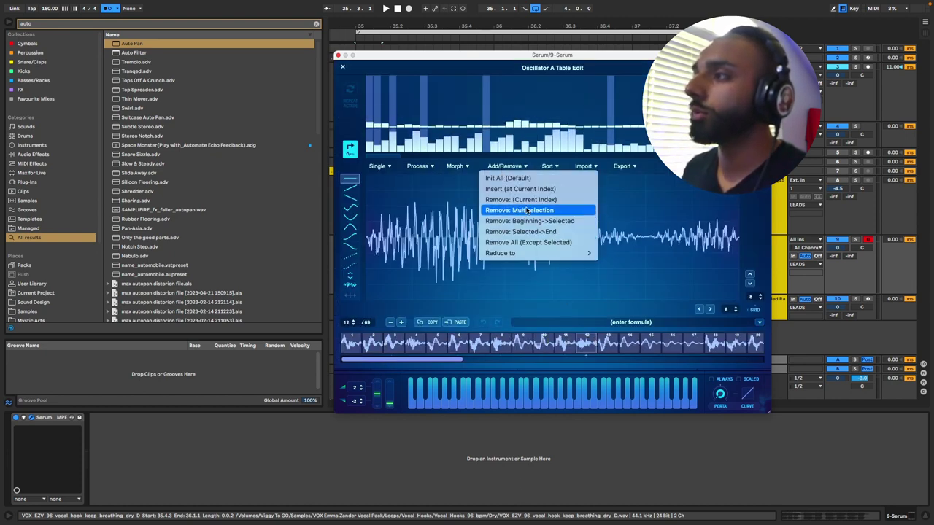
pyautogui.click(520, 231)
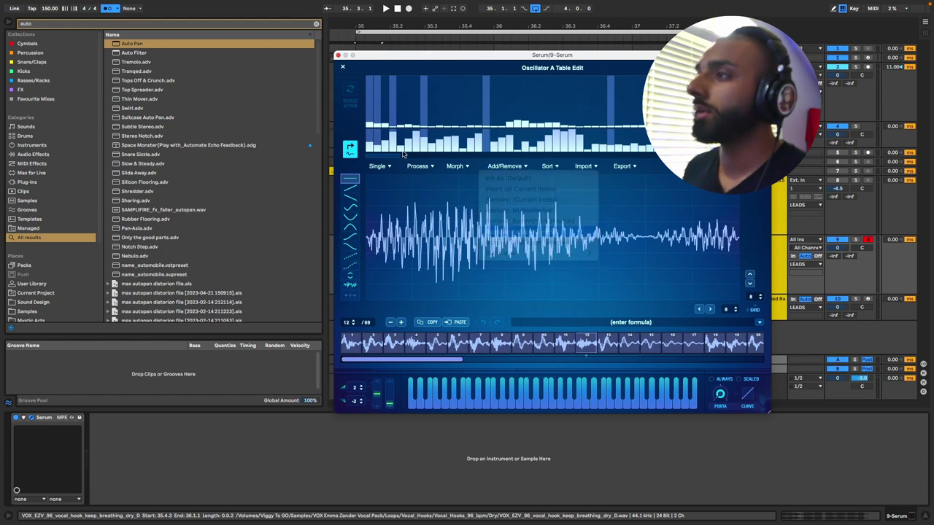
pyautogui.click(342, 67)
pyautogui.moveTo(428, 224); pyautogui.dragTo(420, 342)
# Step: Extend the first bass slice to end at 35.2.1 and play the soloed bass track from 35.1.1
pyautogui.moveTo(390, 53); pyautogui.dragTo(499, 57)
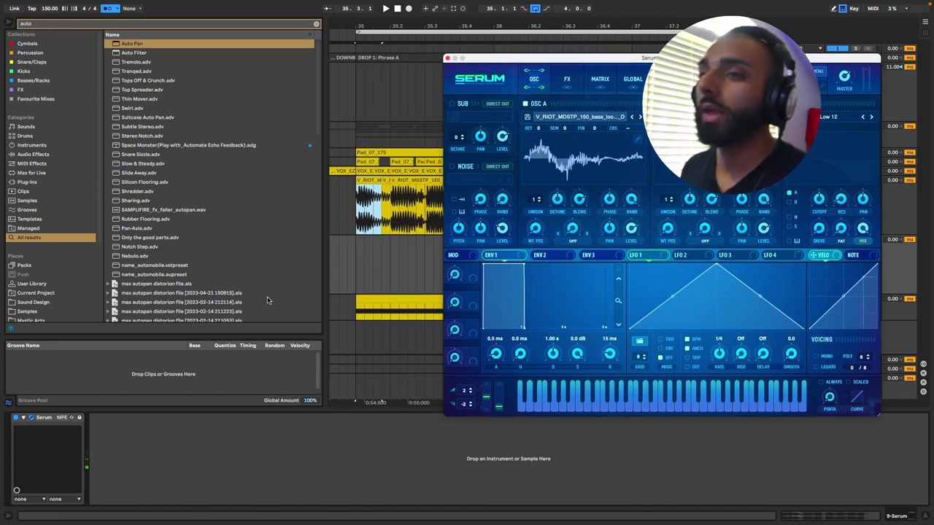
pyautogui.click(378, 180)
pyautogui.moveTo(380, 180)
pyautogui.mouseDown()
pyautogui.moveTo(433, 183)
pyautogui.moveTo(389, 186)
pyautogui.mouseUp()
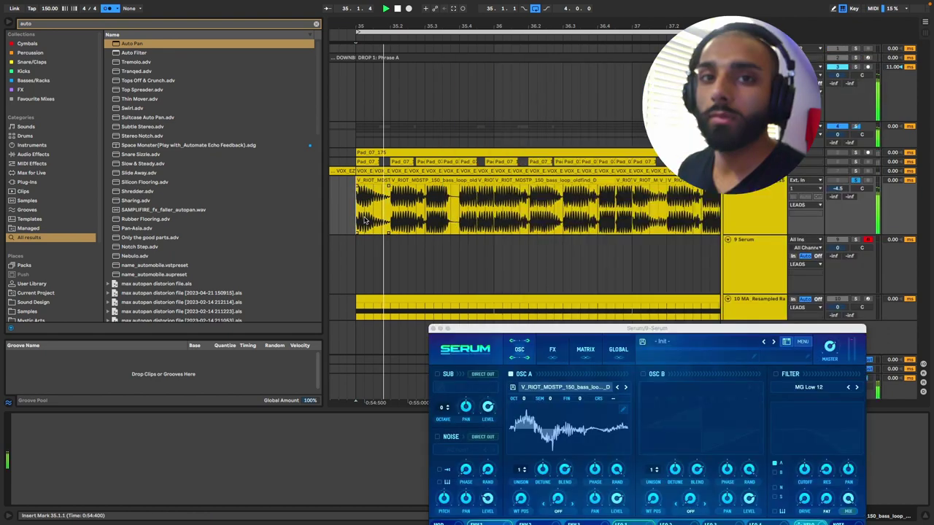
pyautogui.press('space')
pyautogui.press('space')
pyautogui.press('space')
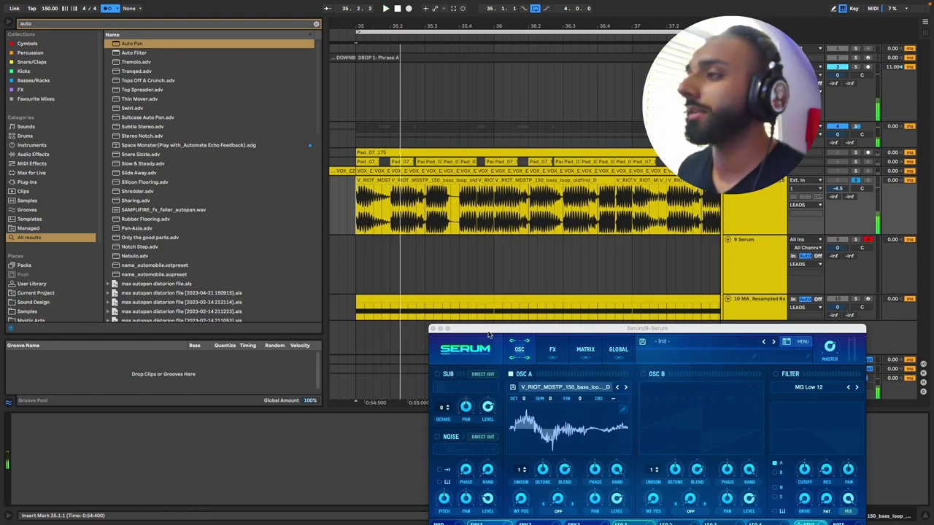
# Step: Consolidate the first bass slice, from 35.1.1 to 35.2.1, into its own clip
pyautogui.moveTo(489, 336); pyautogui.dragTo(478, 101)
pyautogui.click(375, 182)
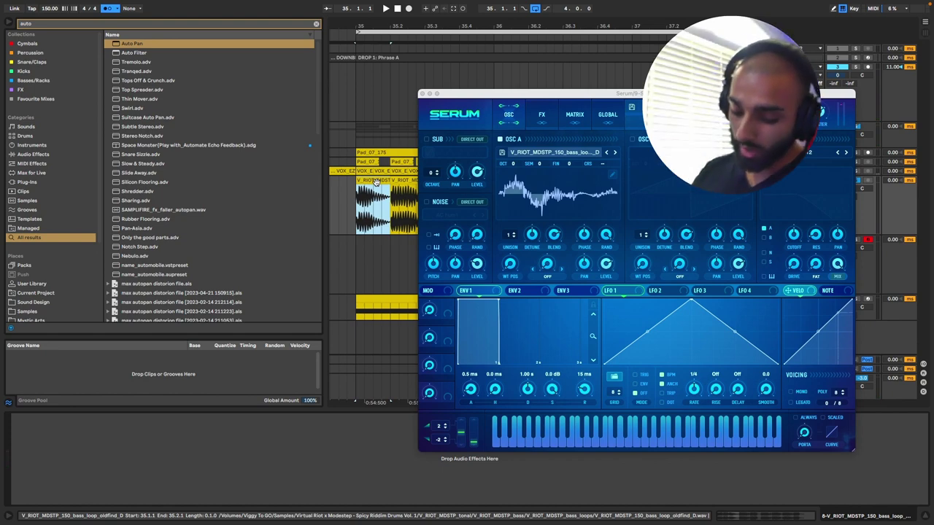
pyautogui.press('super+j')
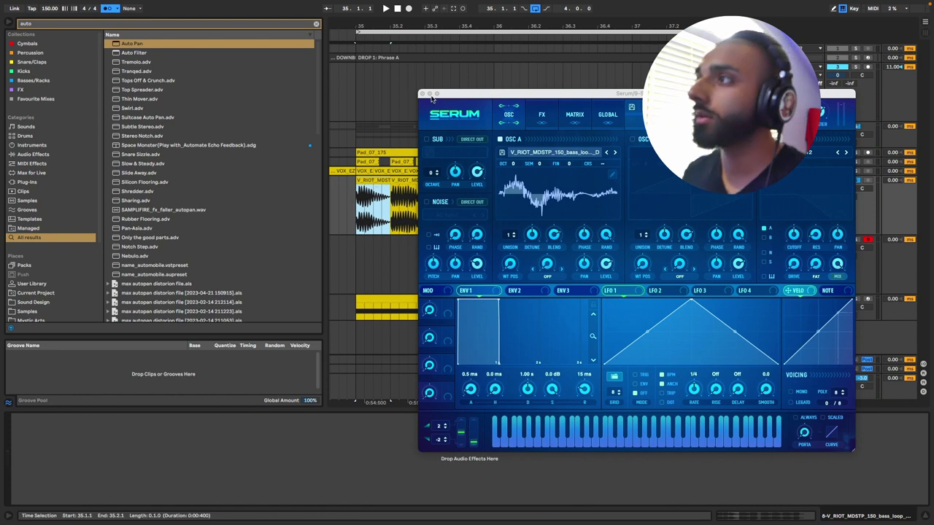
pyautogui.moveTo(458, 94); pyautogui.dragTo(632, 159)
pyautogui.rightClick(365, 183)
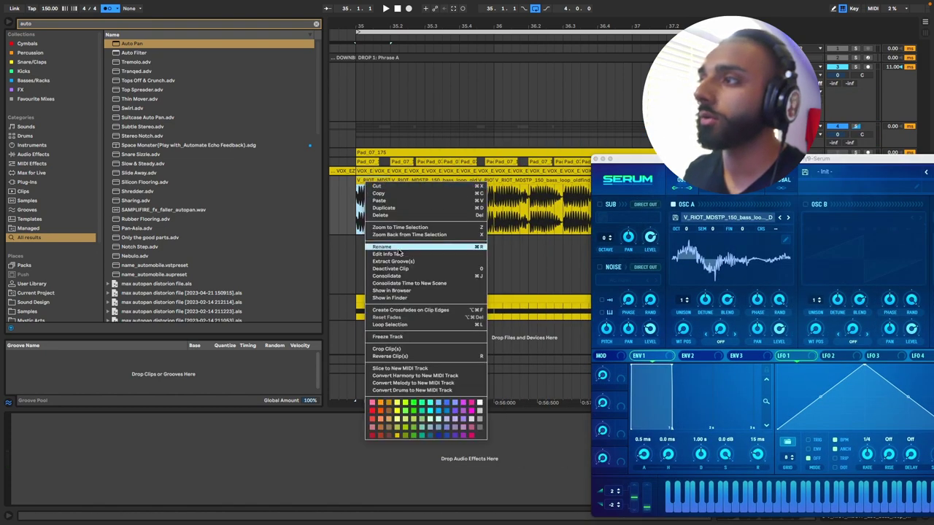
pyautogui.click(460, 149)
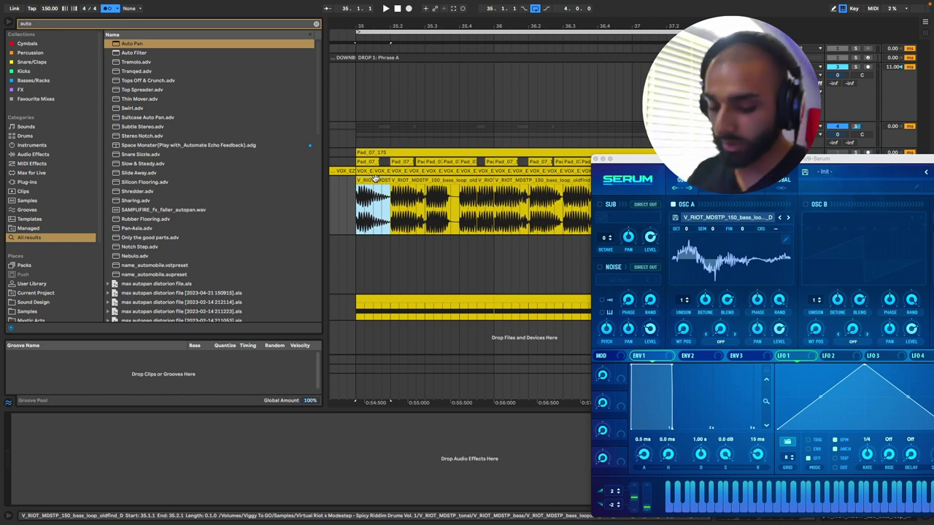
pyautogui.press('super+j')
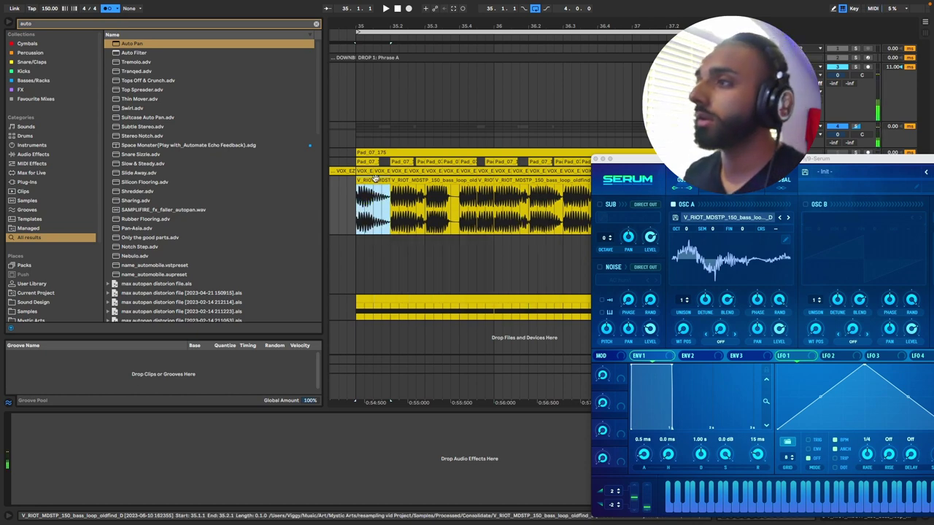
# Step: Import the consolidated bass slice into Serum's oscillator A as an FFT 2048 wavetable and sweep its wavetable position
pyautogui.moveTo(491, 195); pyautogui.dragTo(398, 197)
pyautogui.click(363, 197)
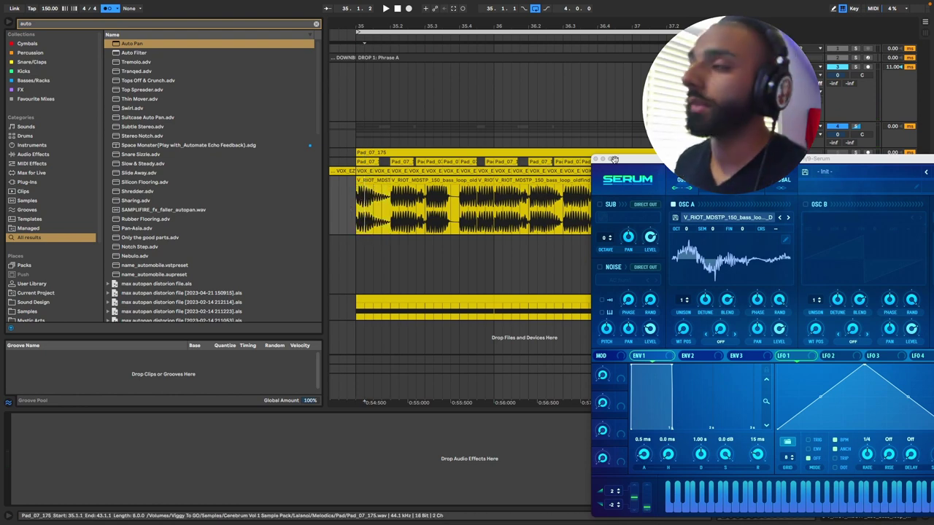
pyautogui.moveTo(369, 180); pyautogui.dragTo(610, 223)
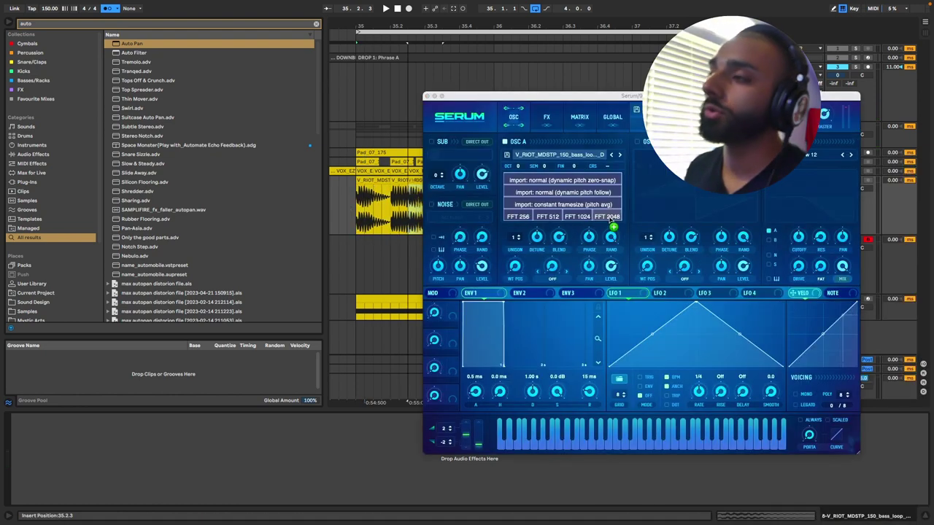
pyautogui.click(513, 212)
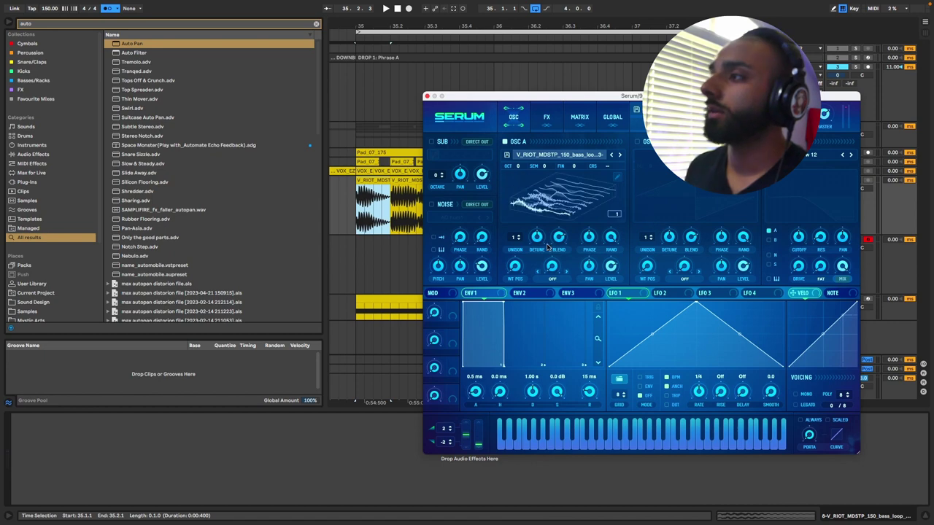
pyautogui.moveTo(520, 272)
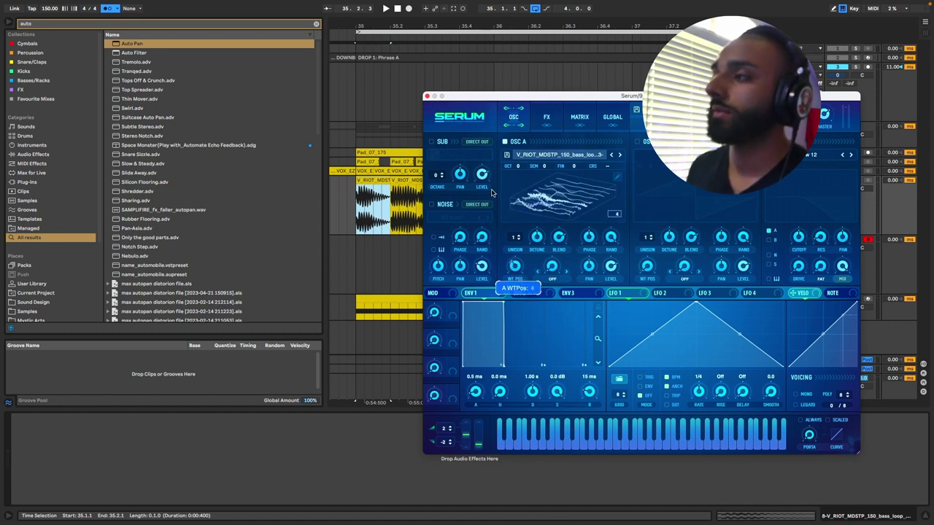
pyautogui.moveTo(492, 190); pyautogui.dragTo(505, 269)
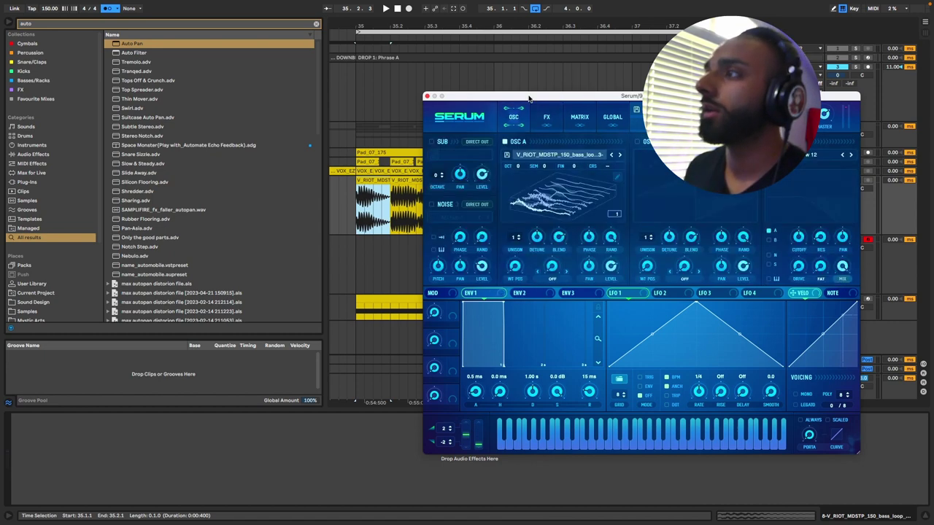
# Step: Morph oscillator A's wavetable frames with Crossfade and sweep the wavetable position through the morphed table
pyautogui.moveTo(535, 95); pyautogui.dragTo(457, 70)
pyautogui.click(538, 152)
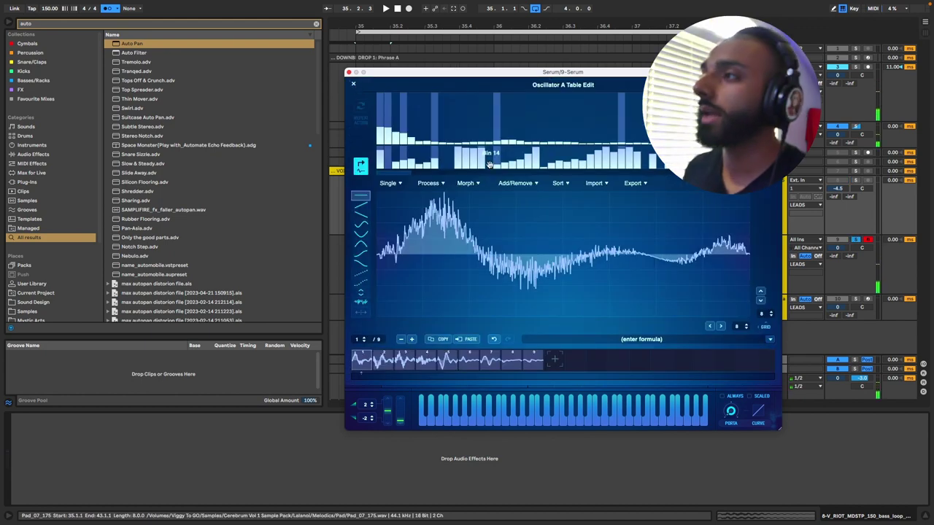
pyautogui.click(473, 184)
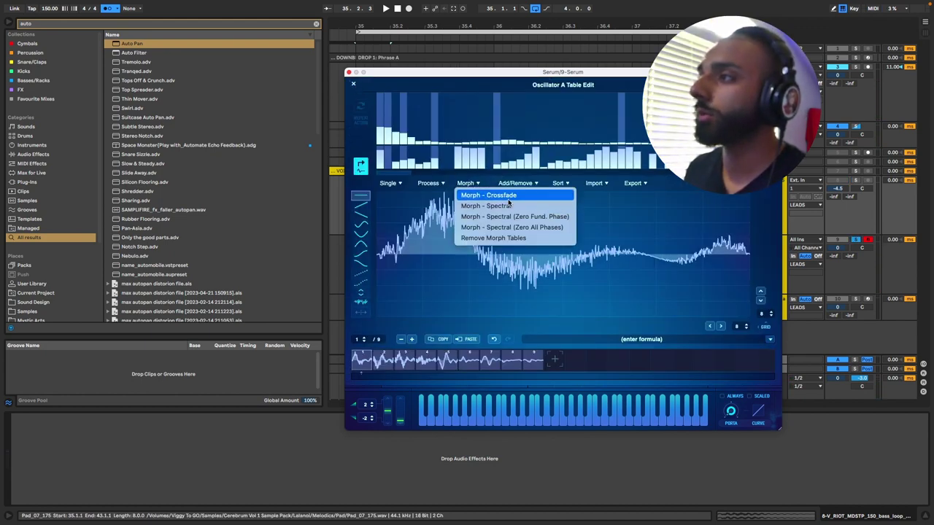
pyautogui.click(457, 175)
pyautogui.click(433, 183)
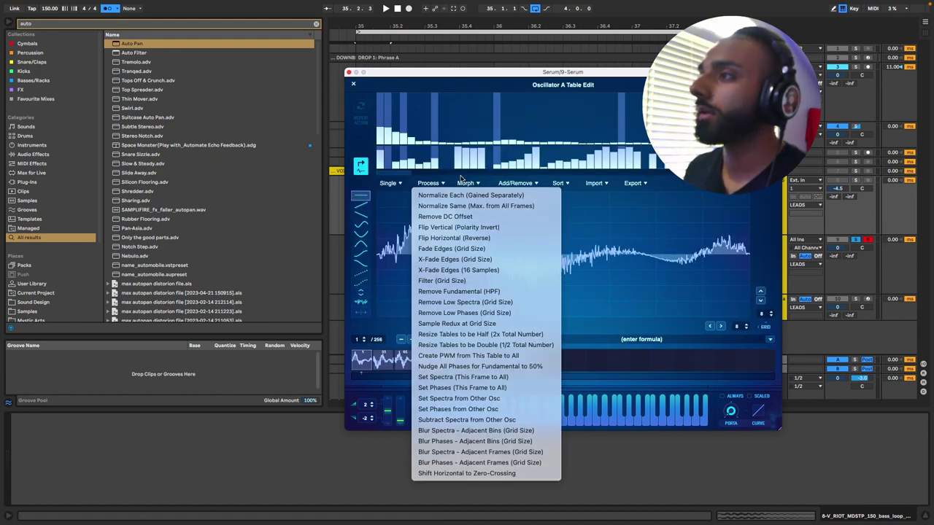
pyautogui.click(467, 183)
pyautogui.click(472, 183)
pyautogui.click(475, 195)
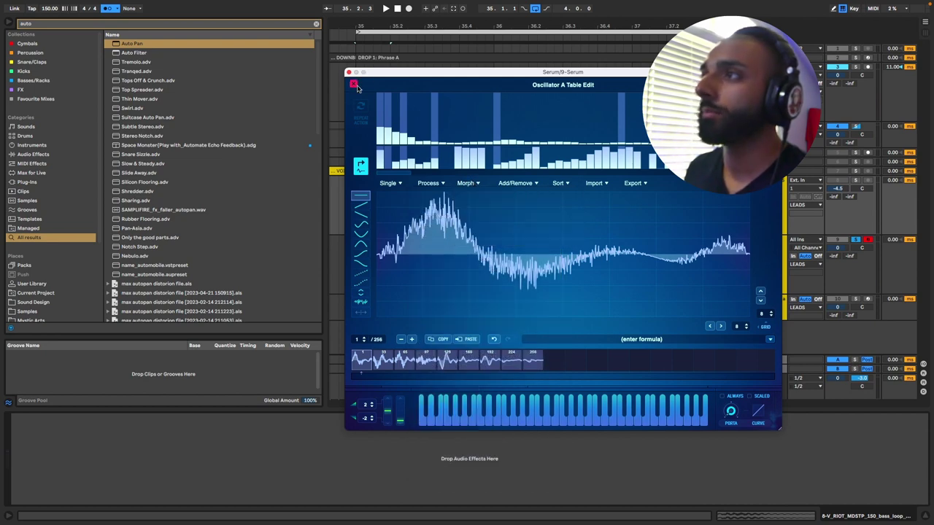
pyautogui.click(354, 85)
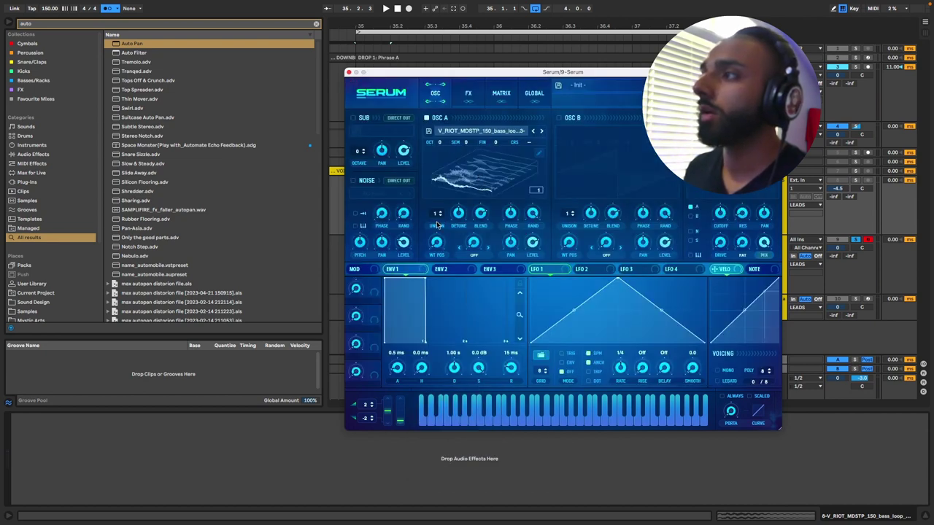
pyautogui.moveTo(439, 243); pyautogui.dragTo(442, 233)
pyautogui.moveTo(449, 201); pyautogui.dragTo(451, 184)
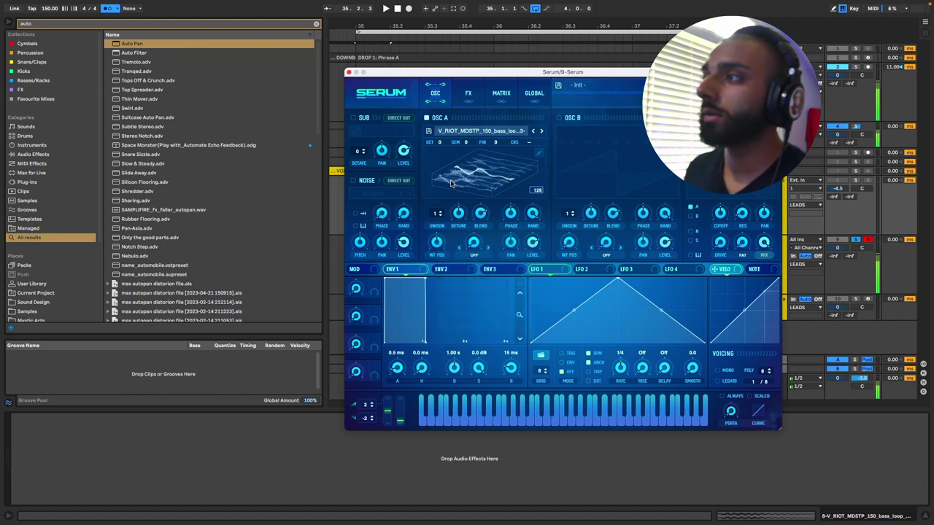
# Step: Remove the fundamental from oscillator A's wavetable and normalize each frame separately, closing the wavetable editor
pyautogui.click(539, 155)
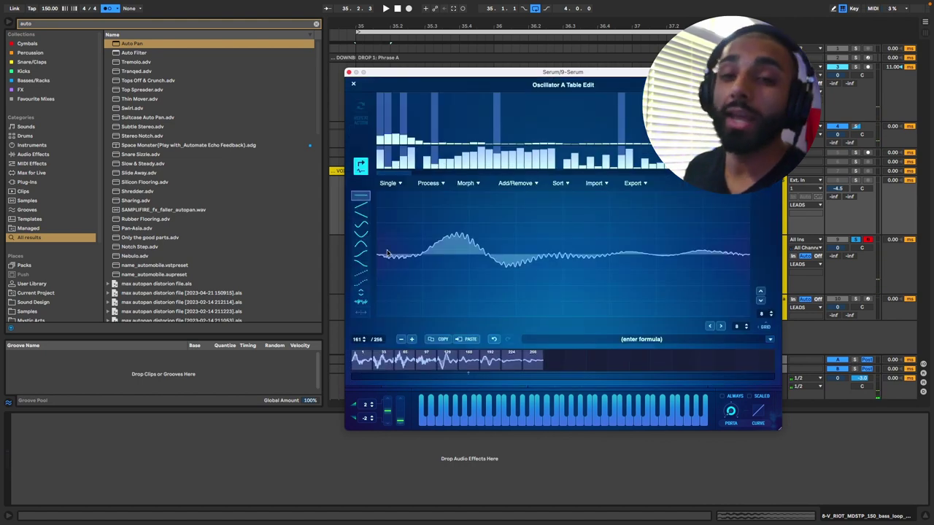
pyautogui.click(436, 183)
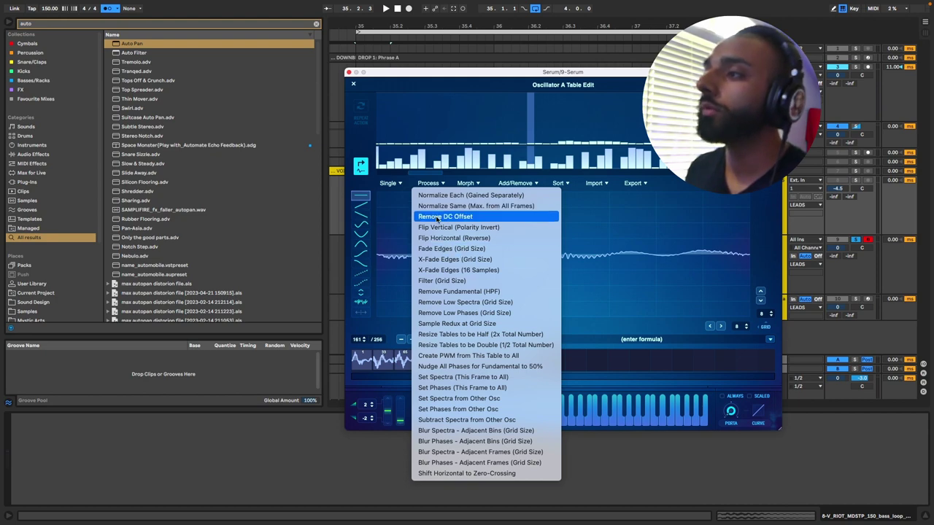
pyautogui.click(463, 291)
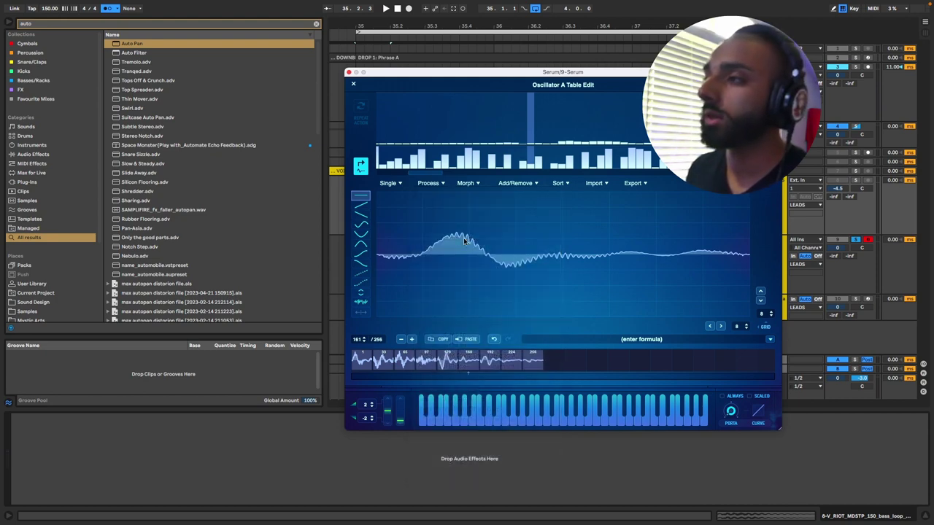
pyautogui.click(447, 184)
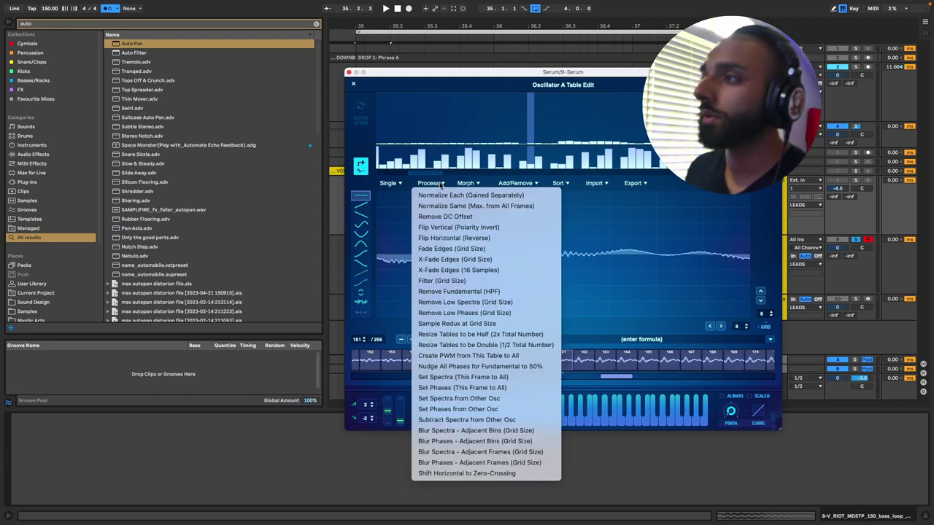
pyautogui.click(479, 196)
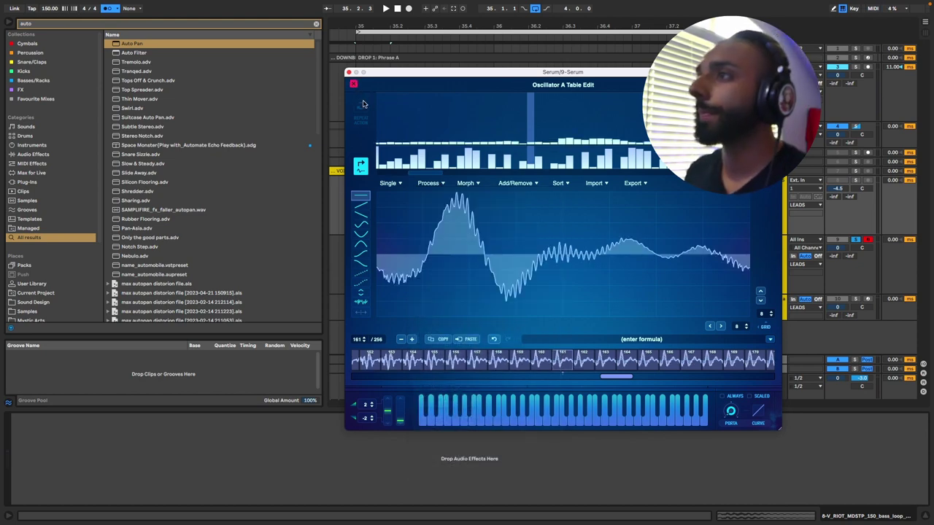
pyautogui.click(354, 84)
# Step: Sweep oscillator A's wavetable position through the normalized table and leave it at 56
pyautogui.moveTo(439, 246); pyautogui.dragTo(442, 292)
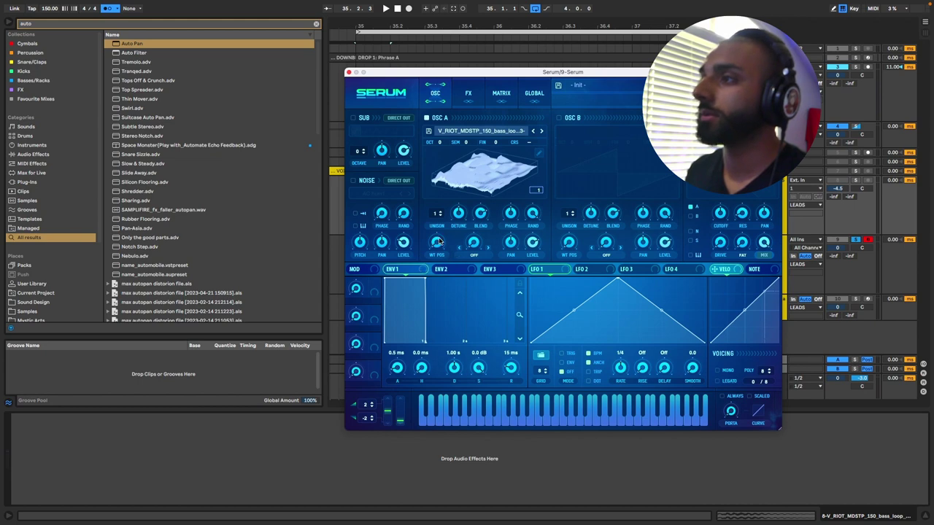
pyautogui.moveTo(438, 242); pyautogui.dragTo(440, 227)
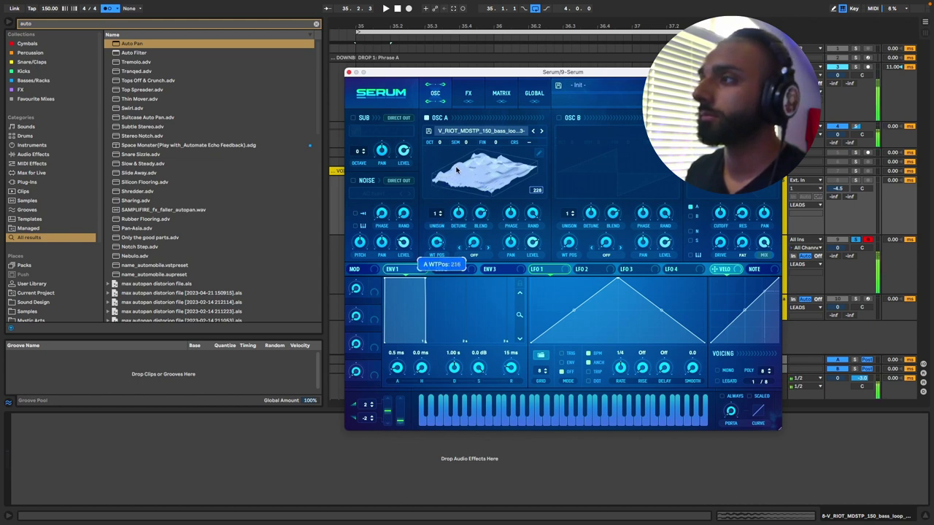
pyautogui.moveTo(440, 198); pyautogui.dragTo(441, 226)
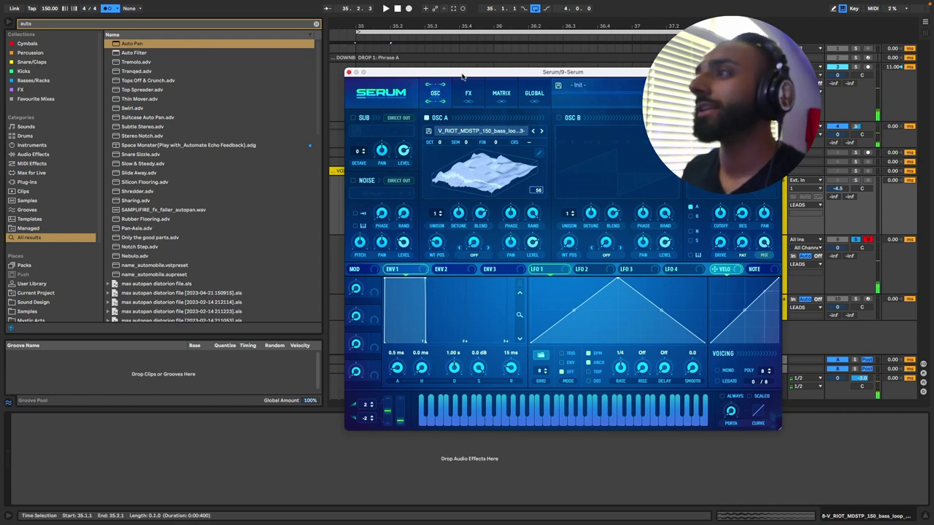
pyautogui.moveTo(463, 74)
pyautogui.mouseDown()
pyautogui.moveTo(452, 81)
pyautogui.moveTo(471, 82)
pyautogui.mouseUp()
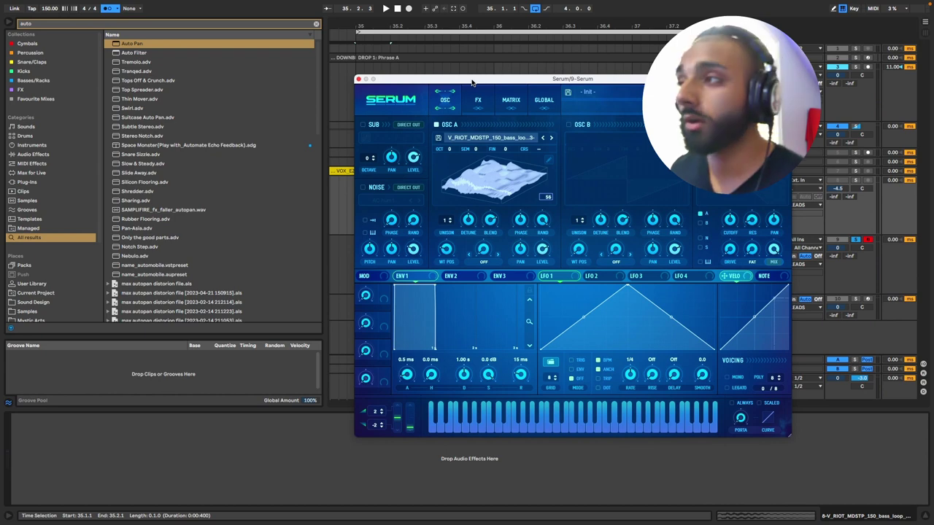
pyautogui.moveTo(471, 83); pyautogui.dragTo(436, 86)
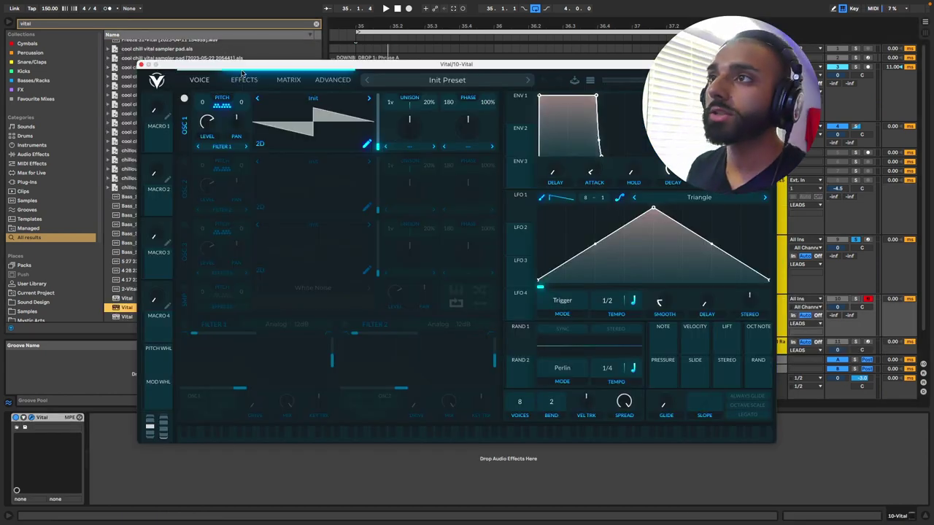
# Step: Switch to Vital and import the consolidated bass slice into oscillator 1 using the Vocode option
pyautogui.moveTo(241, 69); pyautogui.dragTo(496, 67)
pyautogui.moveTo(558, 122)
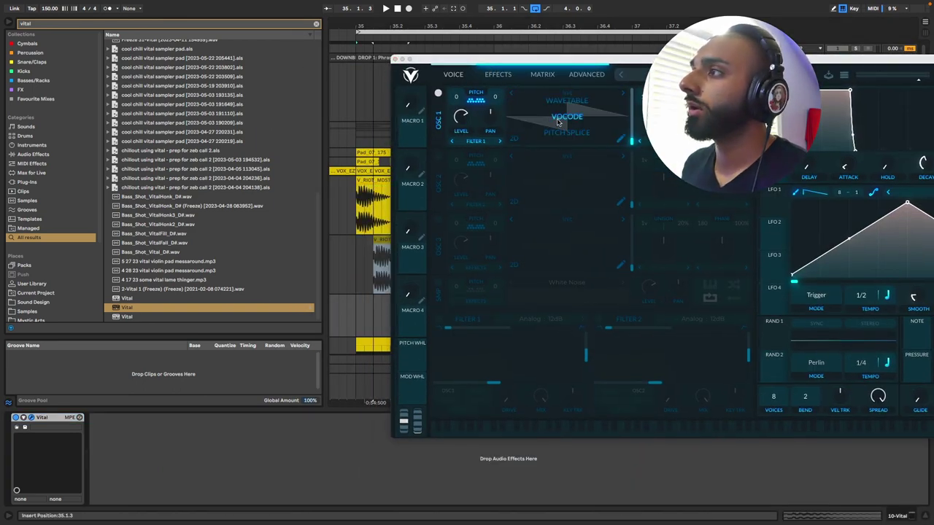
pyautogui.moveTo(566, 122); pyautogui.dragTo(567, 122)
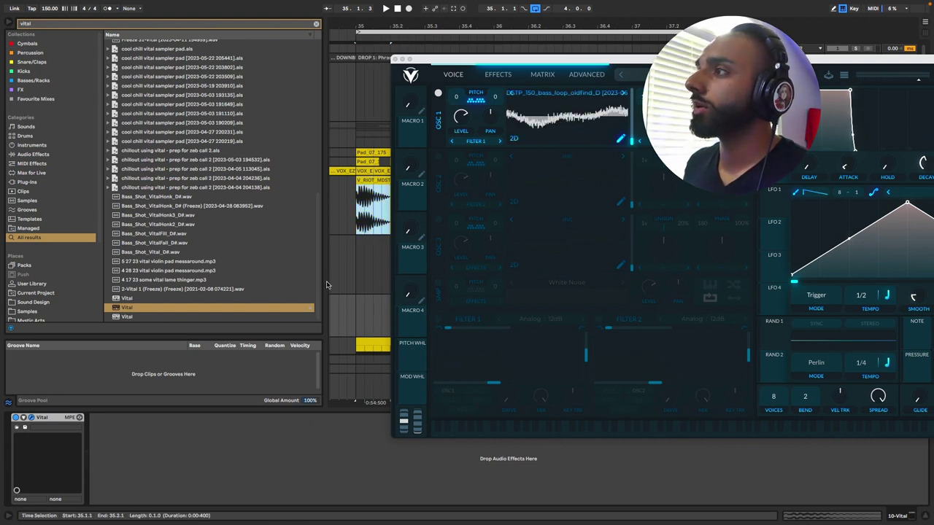
# Step: Modulate oscillator 1's wavetable frame with LFO 1, shaped as a rising ramp at a 1/4 tempo
pyautogui.moveTo(632, 142)
pyautogui.mouseDown()
pyautogui.moveTo(633, 93)
pyautogui.moveTo(632, 143)
pyautogui.mouseUp()
pyautogui.moveTo(615, 60); pyautogui.dragTo(493, 43)
pyautogui.moveTo(654, 195); pyautogui.dragTo(510, 102)
pyautogui.moveTo(784, 186); pyautogui.dragTo(697, 189)
pyautogui.moveTo(779, 205); pyautogui.dragTo(872, 192)
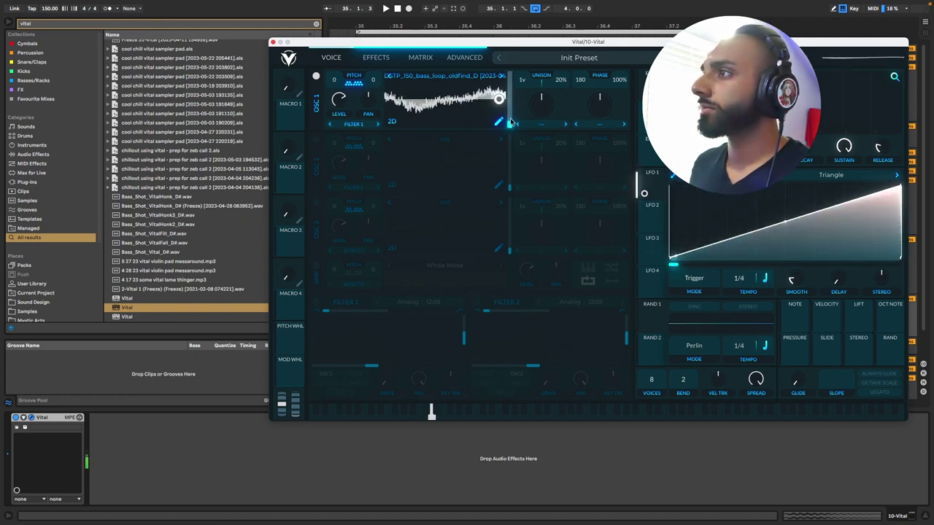
# Step: Try the Vocode, Formant Scale and Harmonic Stretch spectral morph types on oscillator 1
pyautogui.click(564, 125)
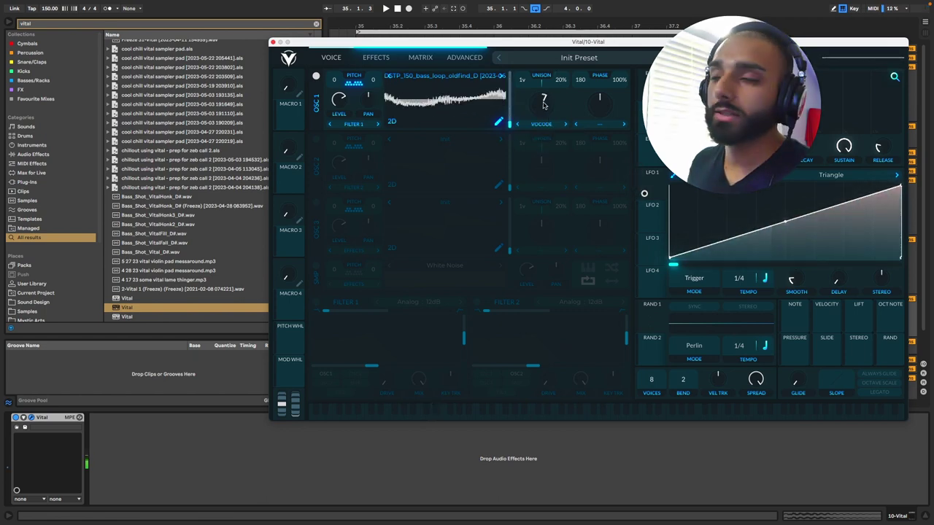
pyautogui.moveTo(545, 105); pyautogui.dragTo(546, 122)
pyautogui.click(566, 125)
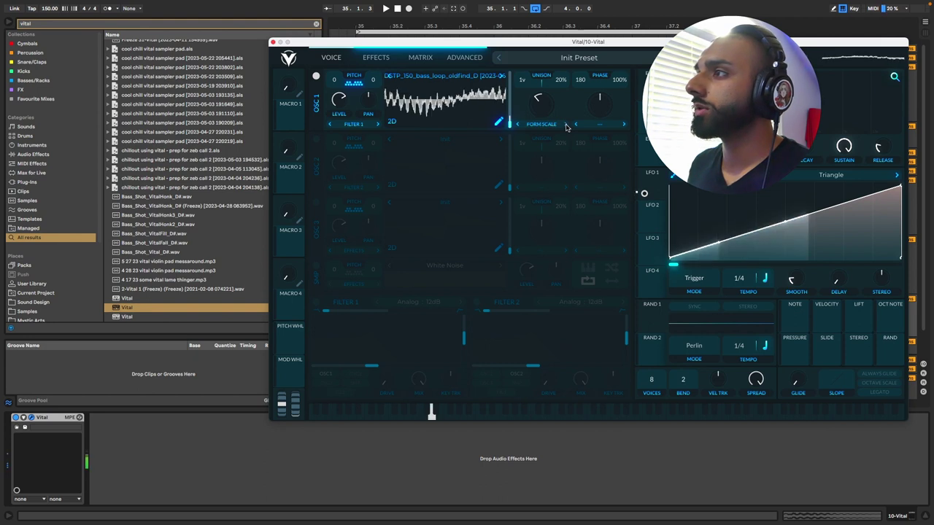
pyautogui.click(566, 125)
# Step: Set oscillator 1's spectral morph type to Data Compress and lower its amount
pyautogui.click(546, 125)
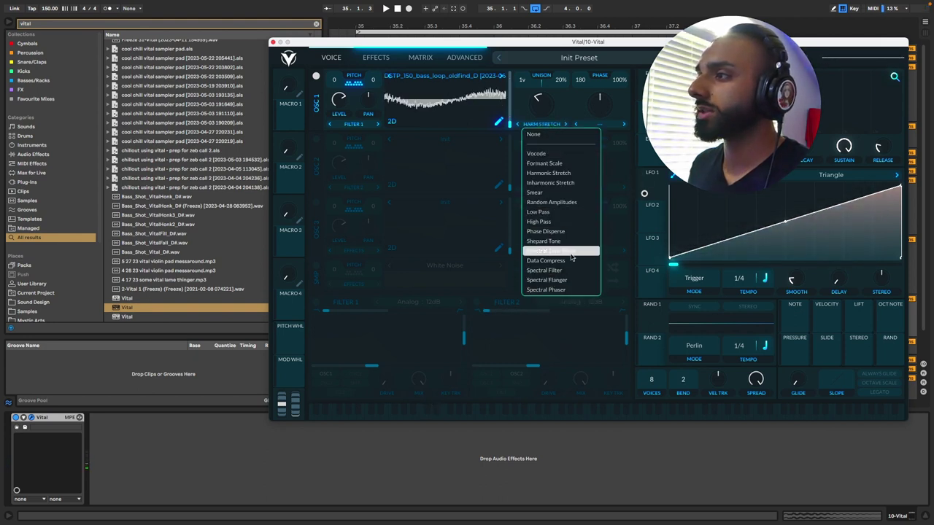
pyautogui.click(547, 261)
pyautogui.moveTo(553, 86); pyautogui.dragTo(637, 188)
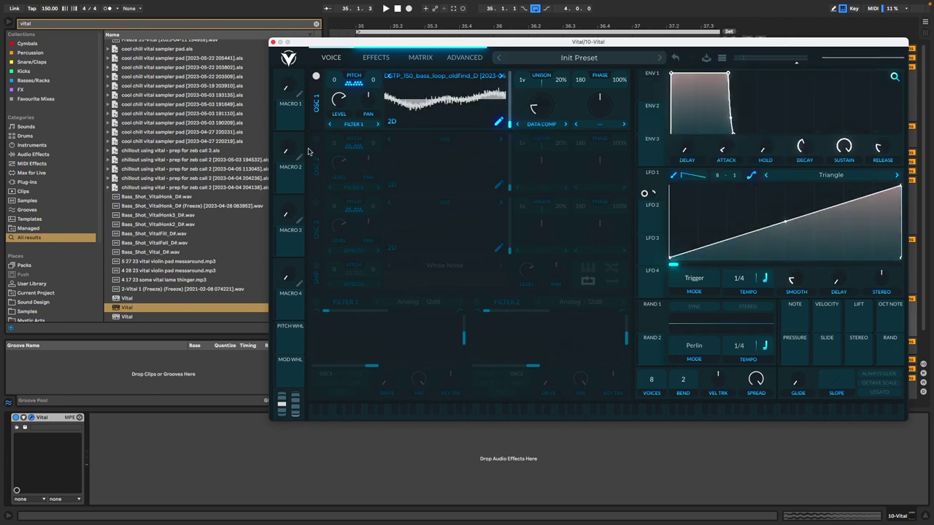
# Step: Enable oscillator 2 and load the factory Basic Shapes wavetable into it
pyautogui.click(316, 139)
pyautogui.click(430, 140)
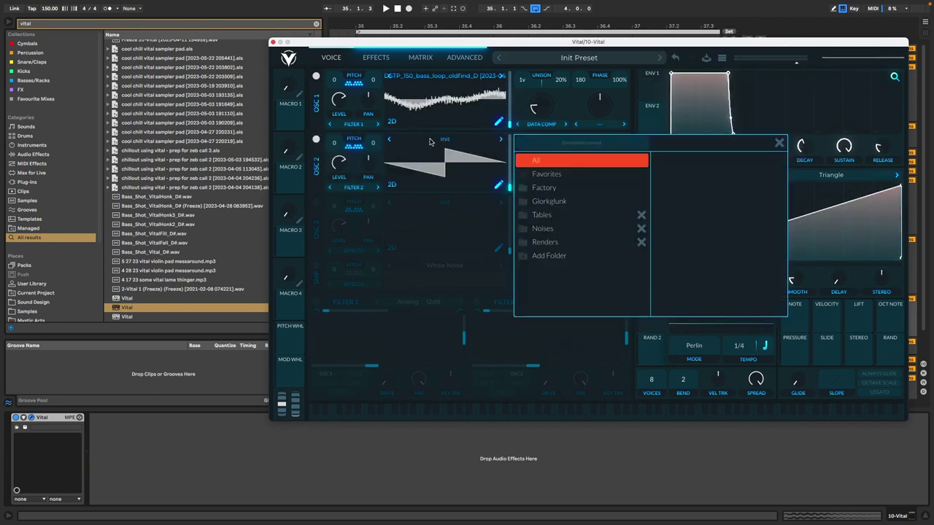
pyautogui.click(538, 189)
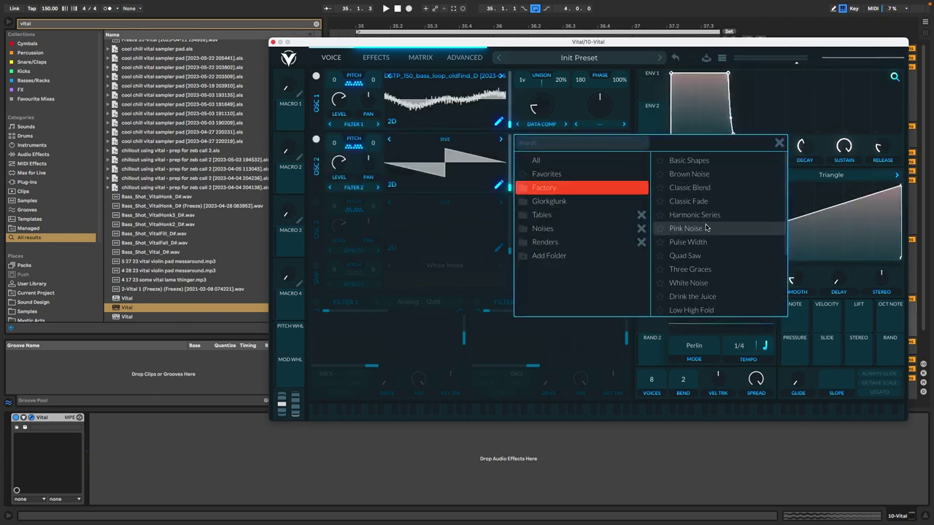
pyautogui.click(698, 160)
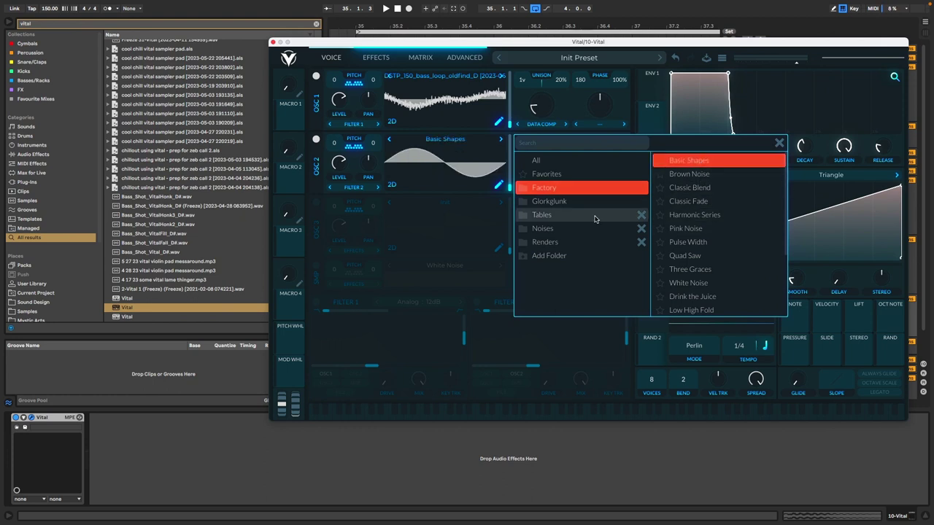
pyautogui.click(778, 143)
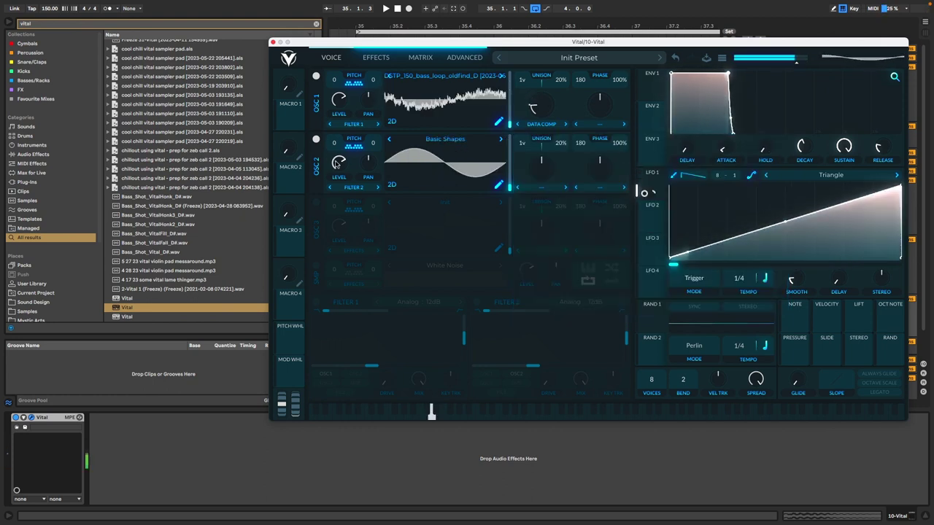
# Step: Lower oscillator 2's level and modulate both oscillators' levels with LFO 2, removing the LFO 1 modulation from oscillator 2's level
pyautogui.moveTo(336, 163); pyautogui.dragTo(335, 319)
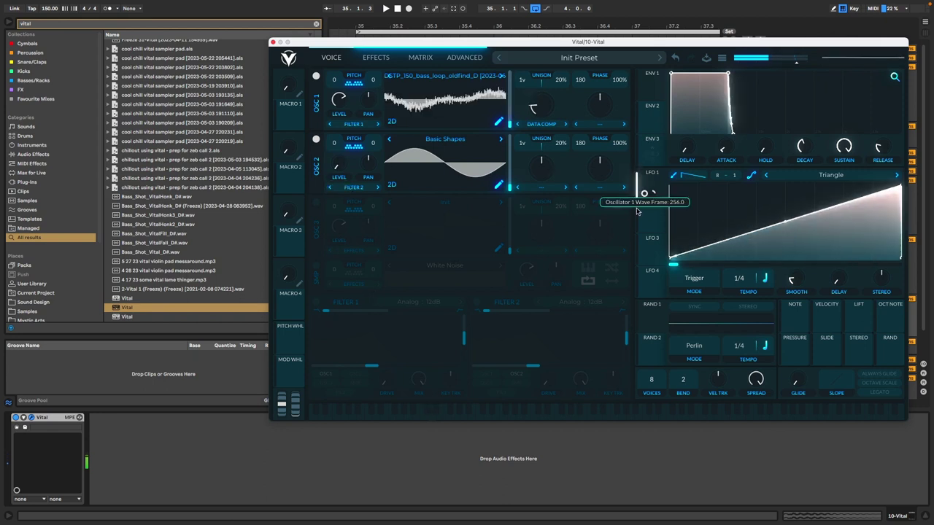
pyautogui.moveTo(645, 192); pyautogui.dragTo(334, 176)
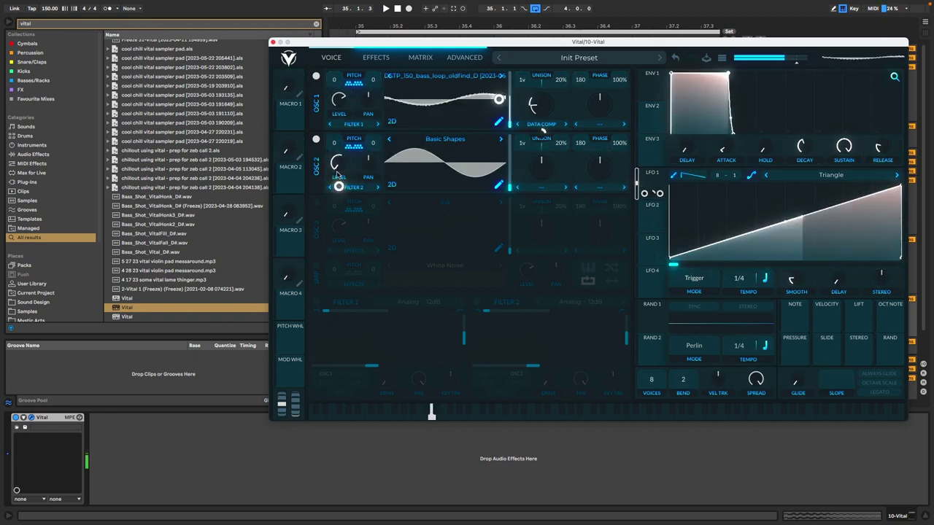
pyautogui.rightClick(337, 170)
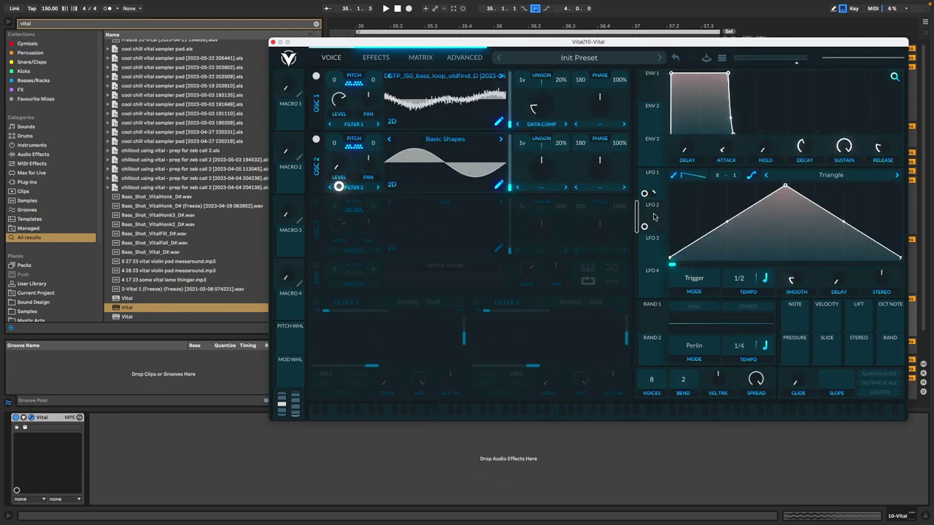
pyautogui.moveTo(654, 216); pyautogui.dragTo(339, 175)
pyautogui.moveTo(339, 125)
pyautogui.moveTo(339, 124); pyautogui.dragTo(339, 187)
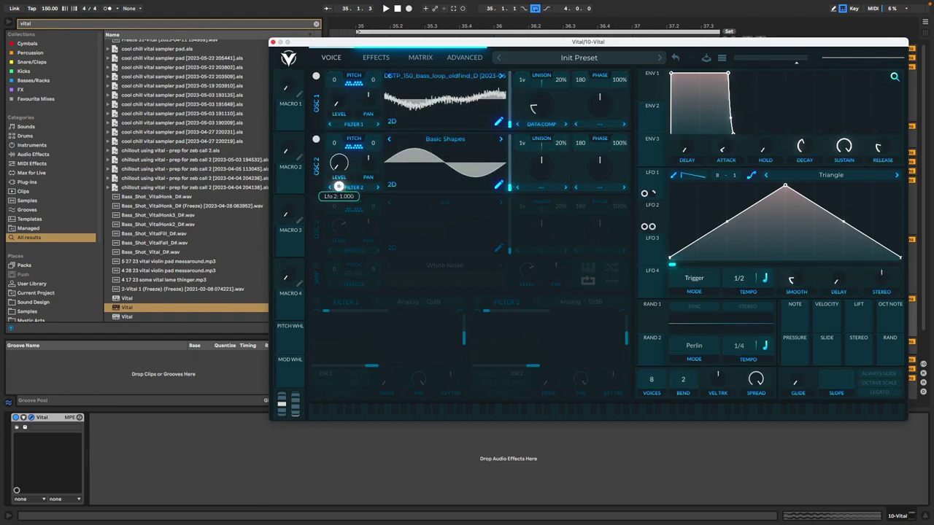
# Step: Reshape LFO 2 so its triangle peaks earlier and set its tempo to 1/4
pyautogui.moveTo(785, 186); pyautogui.dragTo(698, 187)
pyautogui.moveTo(744, 288); pyautogui.dragTo(744, 273)
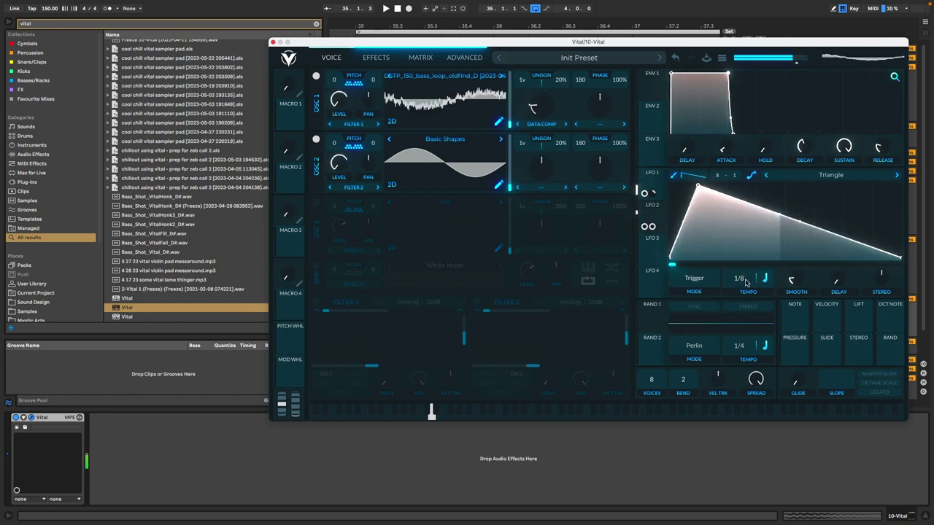
pyautogui.scroll(1, 746, 282)
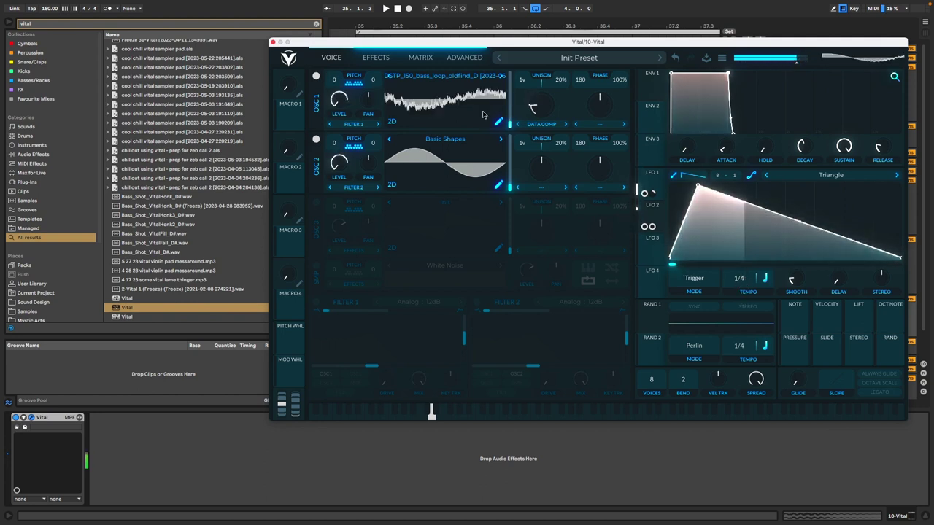
# Step: Try the Sync wave morph on oscillator 1 at a high amount, and switch the morph type to Formant
pyautogui.click(622, 124)
pyautogui.moveTo(602, 115); pyautogui.dragTo(603, 88)
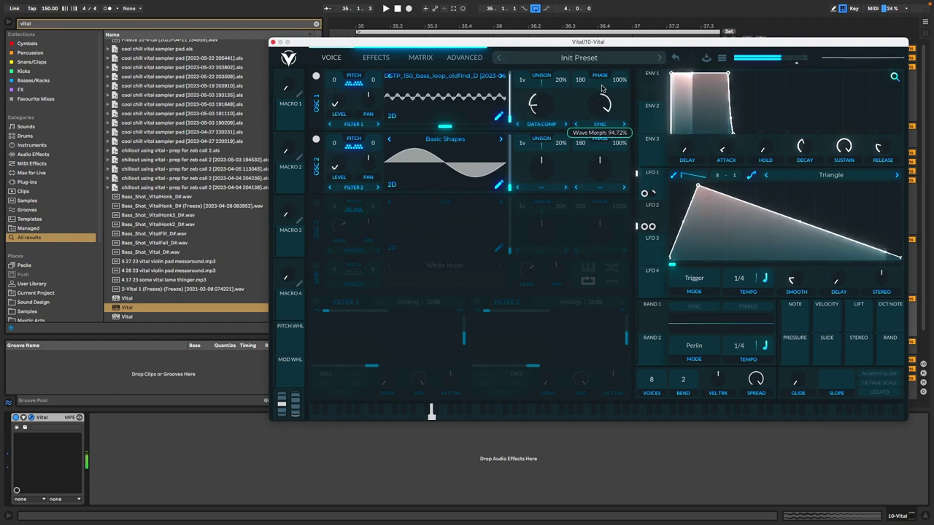
pyautogui.click(624, 124)
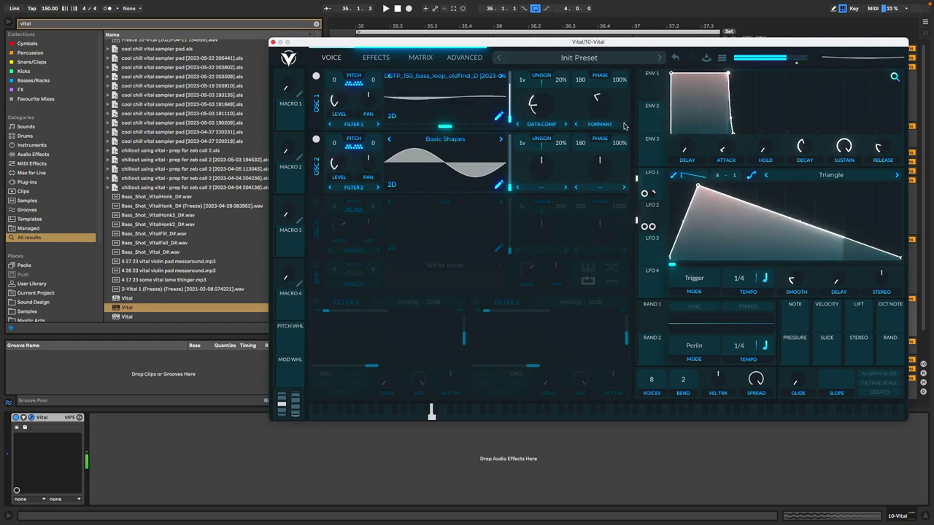
# Step: Enable the Distortion effect ahead of the multiband Compressor and modulate its drive with LFO 1
pyautogui.click(376, 57)
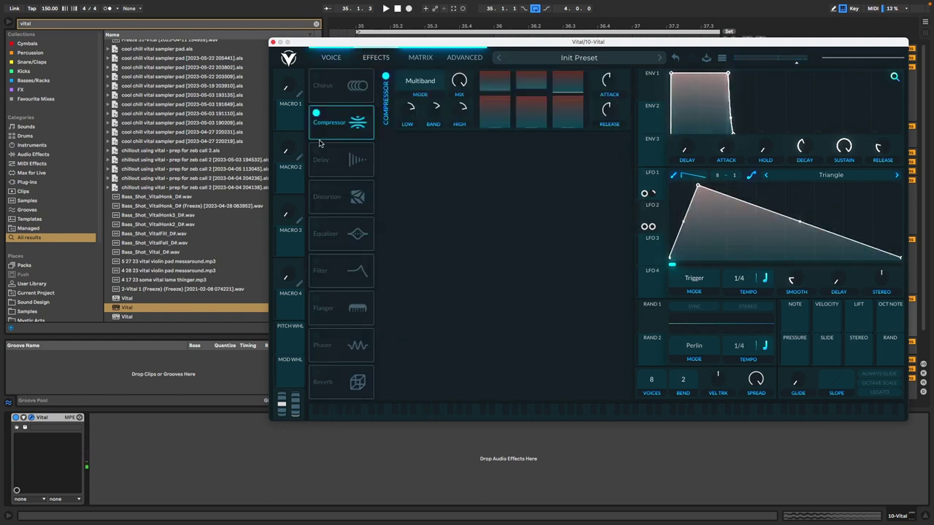
pyautogui.click(316, 188)
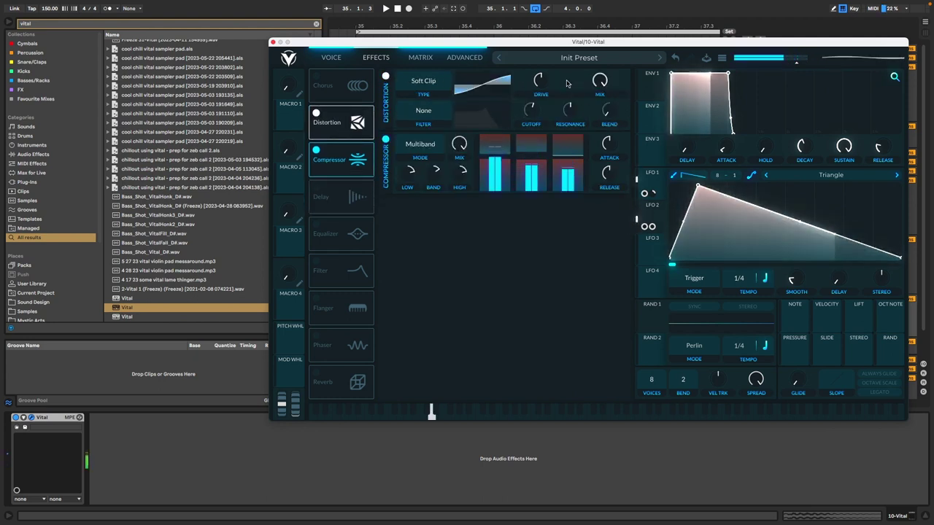
pyautogui.moveTo(657, 194); pyautogui.dragTo(542, 83)
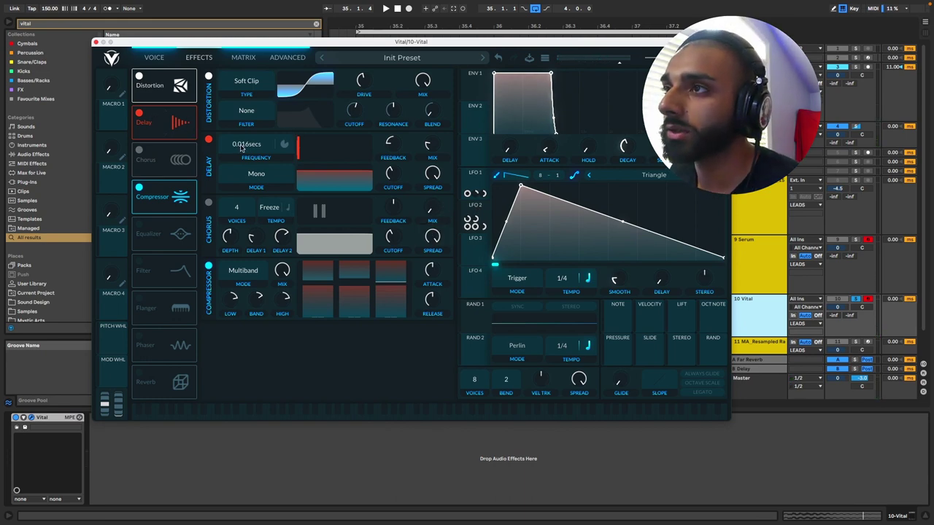
# Step: Set the delay time to 0.004 seconds and adjust the modulation of its feedback
pyautogui.click(284, 144)
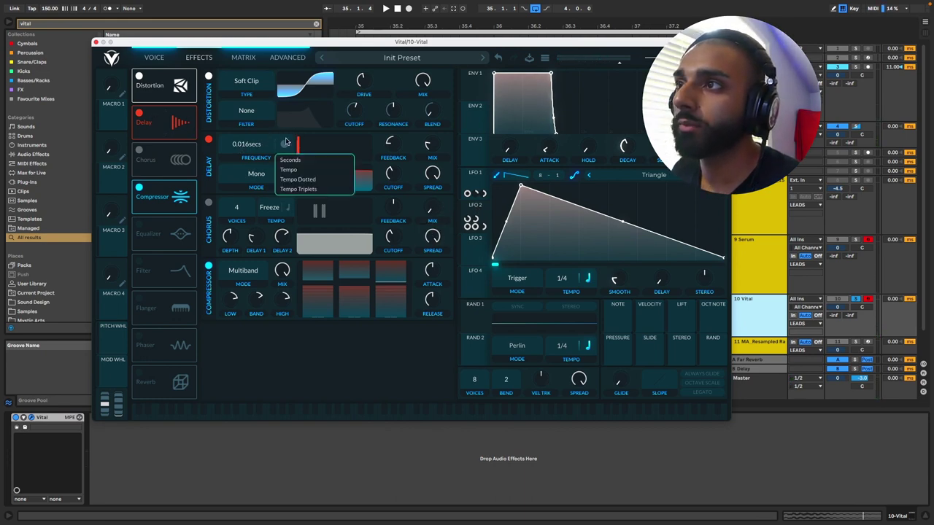
pyautogui.click(285, 151)
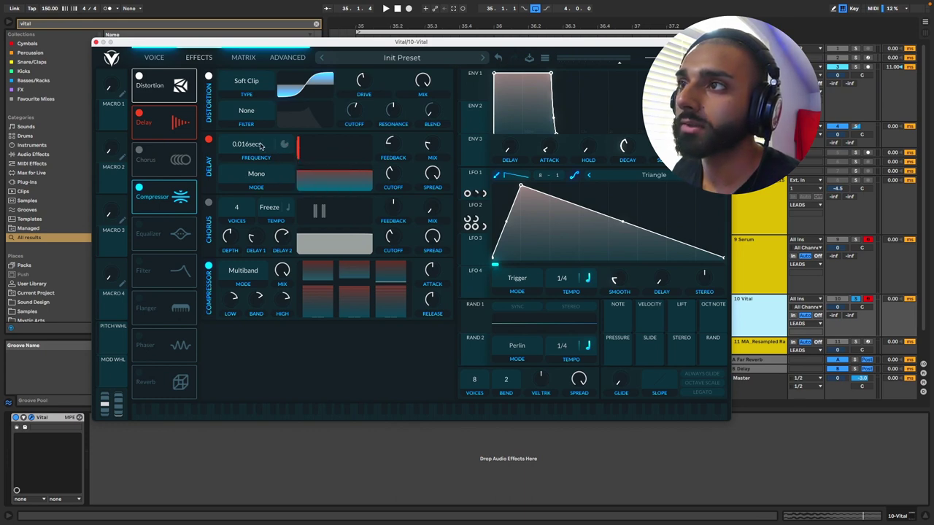
pyautogui.moveTo(260, 146); pyautogui.dragTo(260, 139)
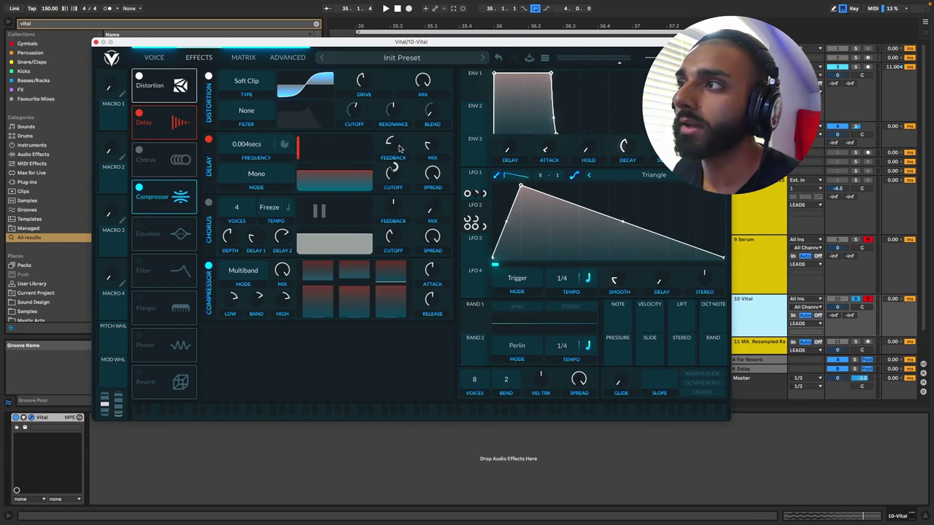
pyautogui.moveTo(394, 161); pyautogui.dragTo(394, 162)
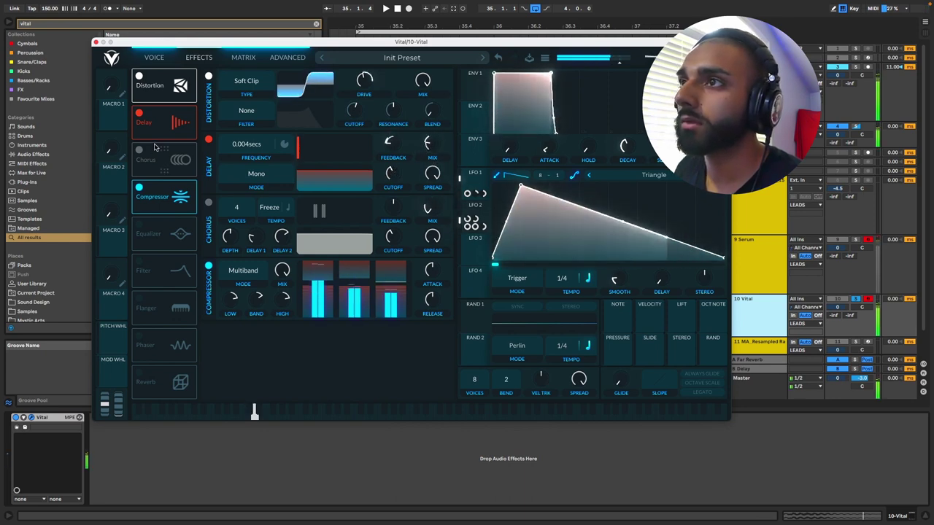
# Step: Compare the patch with the delay bypassed and enabled, and audition it alongside the arrangement
pyautogui.click(139, 114)
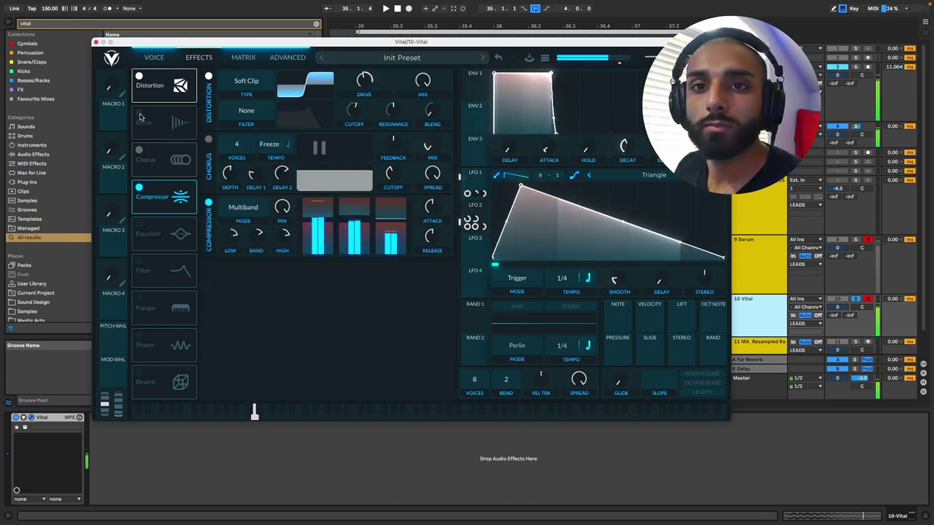
pyautogui.click(139, 115)
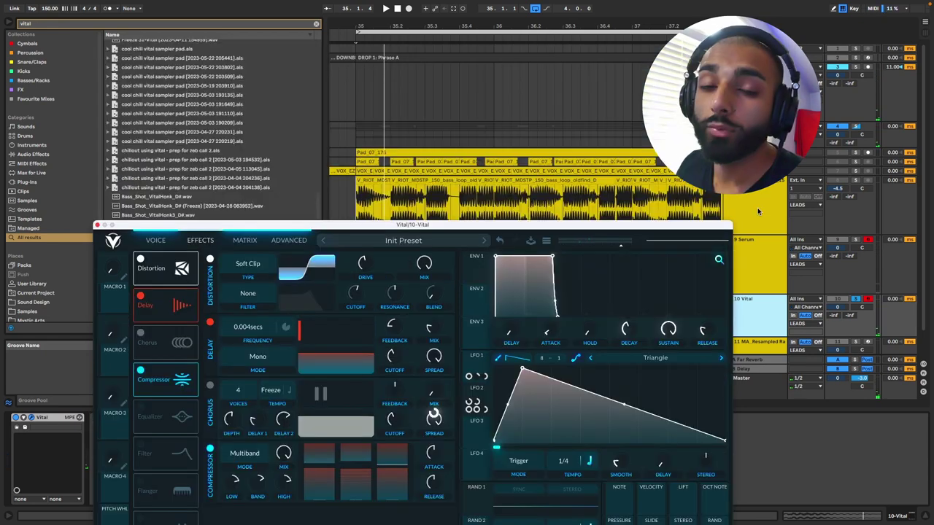
pyautogui.click(898, 206)
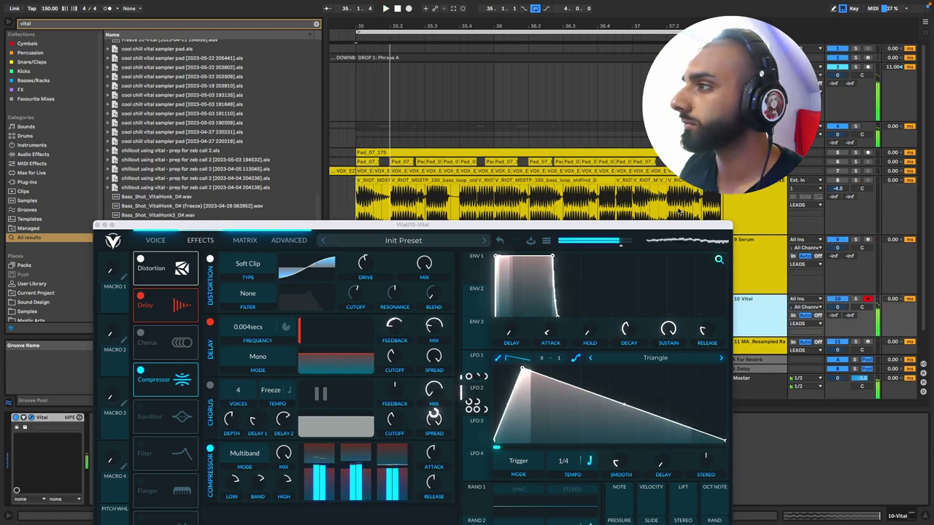
pyautogui.moveTo(161, 226); pyautogui.dragTo(233, 108)
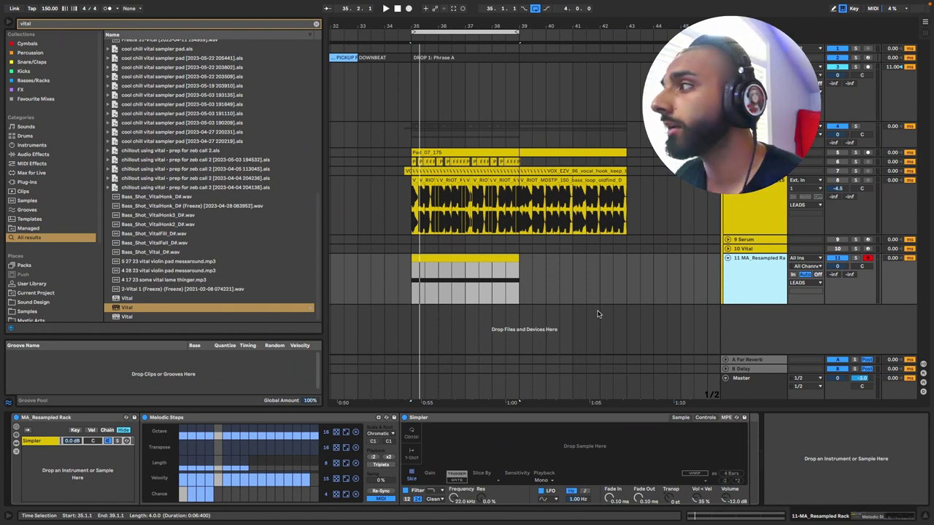
# Step: Inspect the MA_Resampled Rack track's MIDI clip and Melodic Steps device, and put its empty Simpler in 1-Shot mode
pyautogui.scroll(5, 443, 276)
pyautogui.click(451, 259)
pyautogui.hscroll(-1, 462, 276)
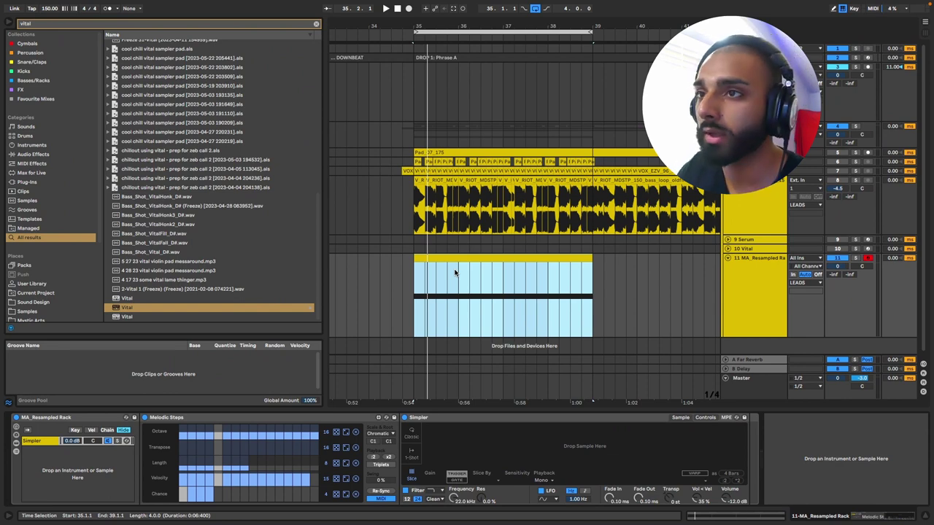
pyautogui.scroll(3, 438, 277)
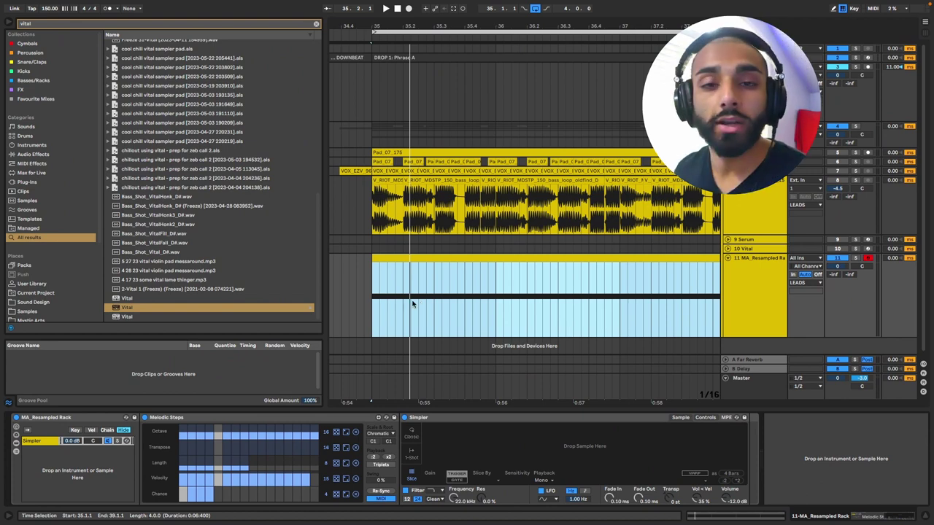
pyautogui.press('-')
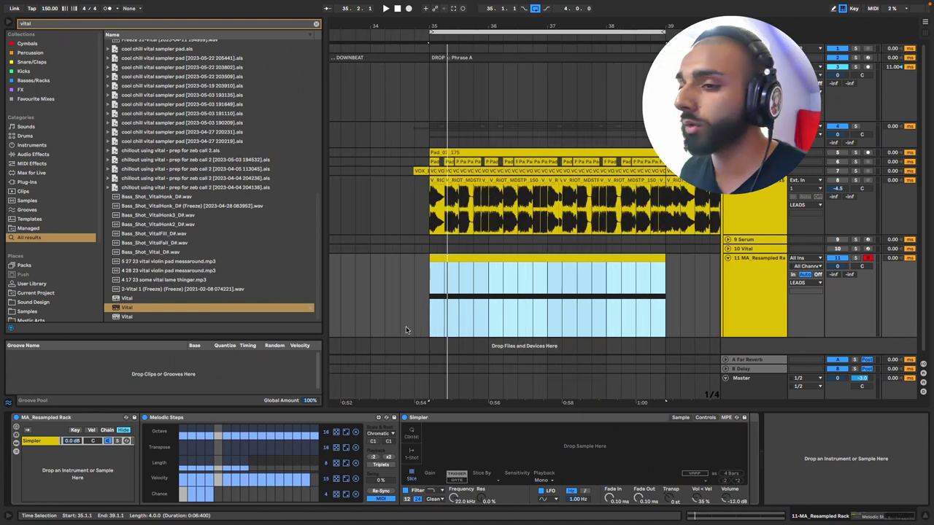
pyautogui.click(174, 417)
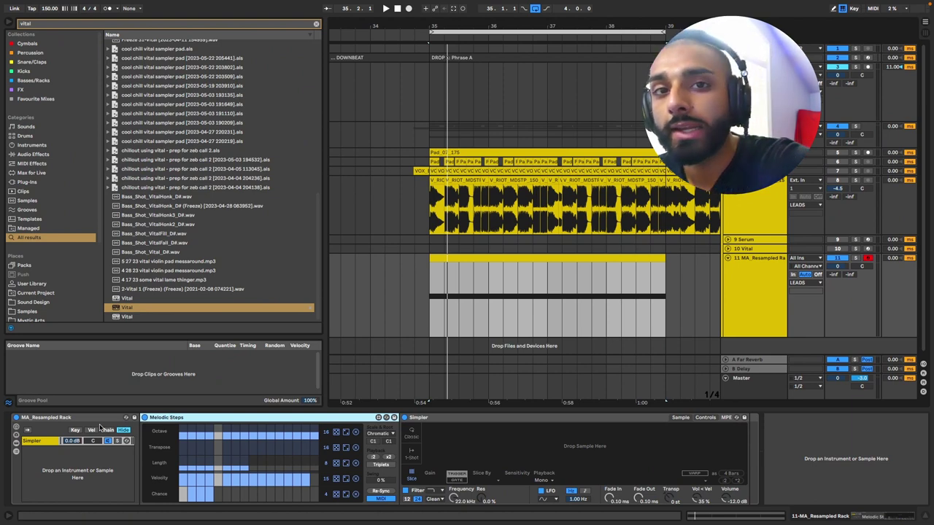
pyautogui.click(413, 454)
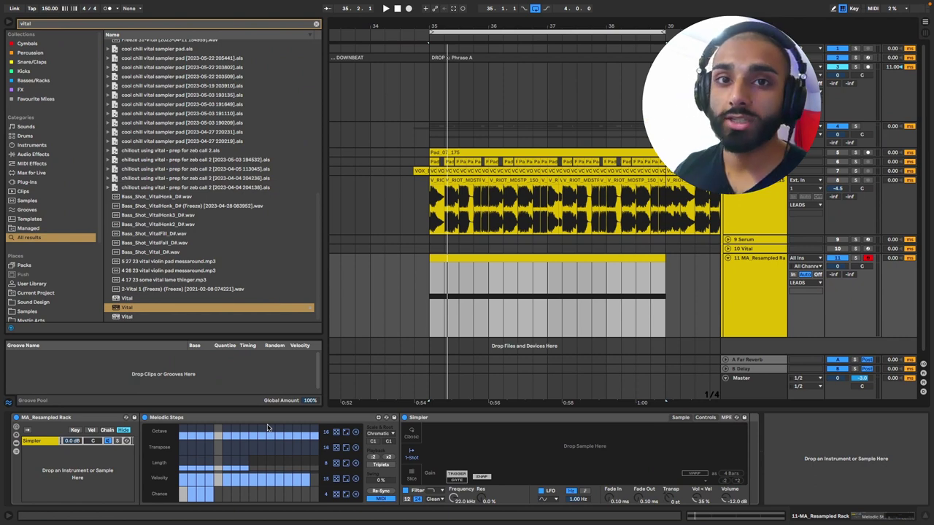
# Step: Load the Pad_07_175 clip from the arrangement into the Simpler on the armed MA_Resampled Rack track
pyautogui.click(778, 203)
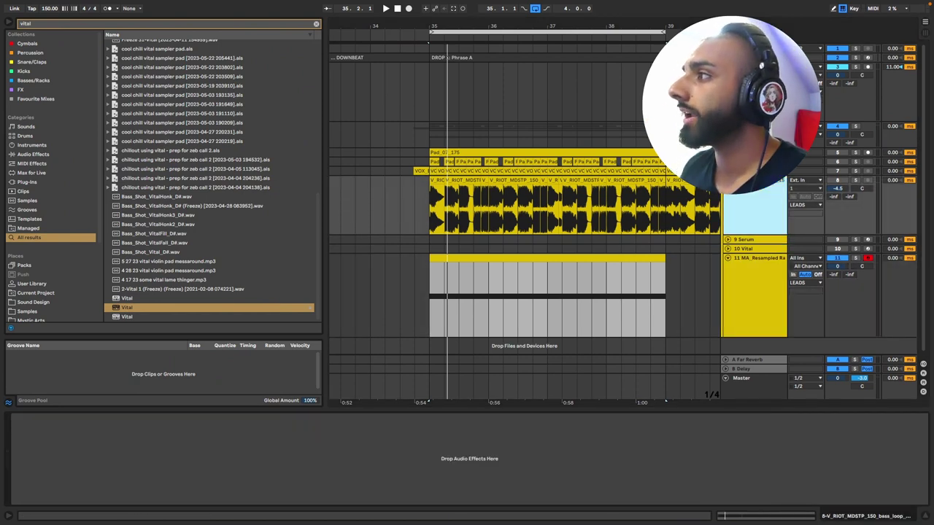
pyautogui.click(727, 152)
pyautogui.click(867, 152)
pyautogui.scroll(-3, 539, 219)
pyautogui.click(868, 253)
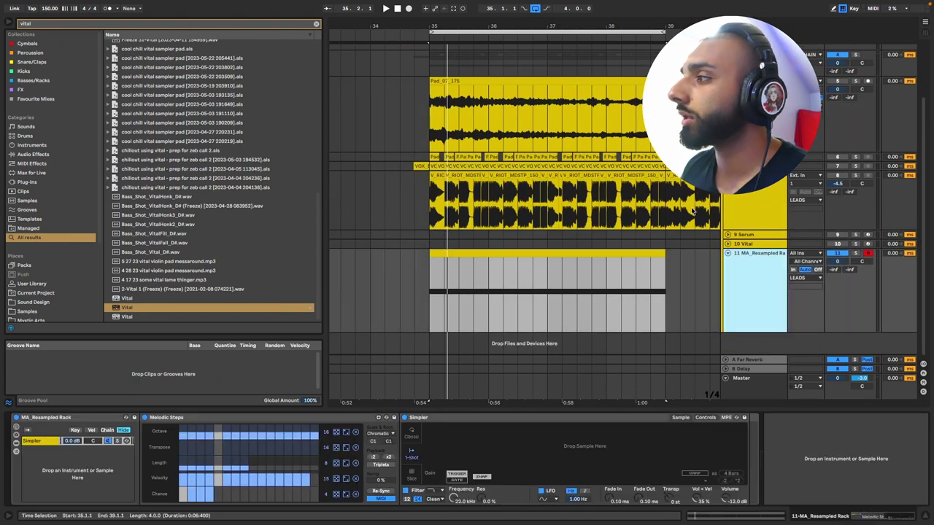
pyautogui.click(499, 83)
pyautogui.click(781, 294)
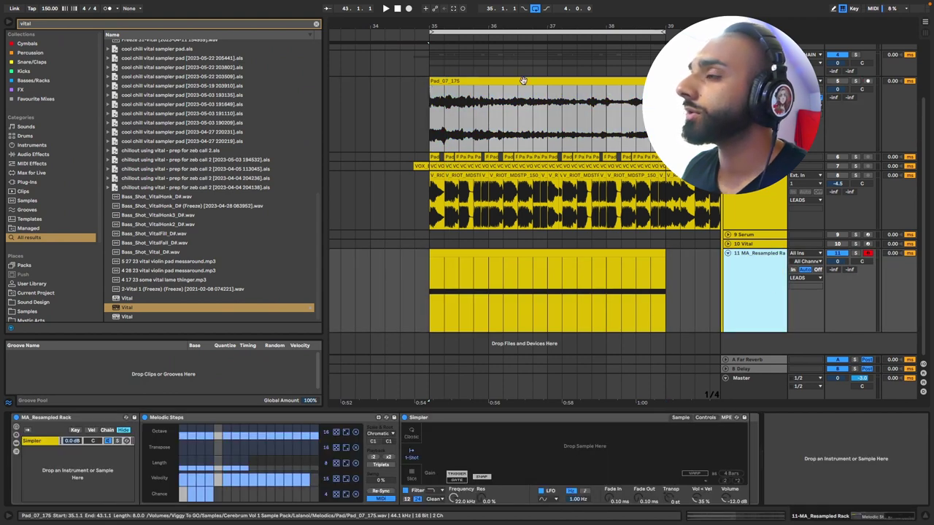
pyautogui.moveTo(523, 80); pyautogui.dragTo(438, 442)
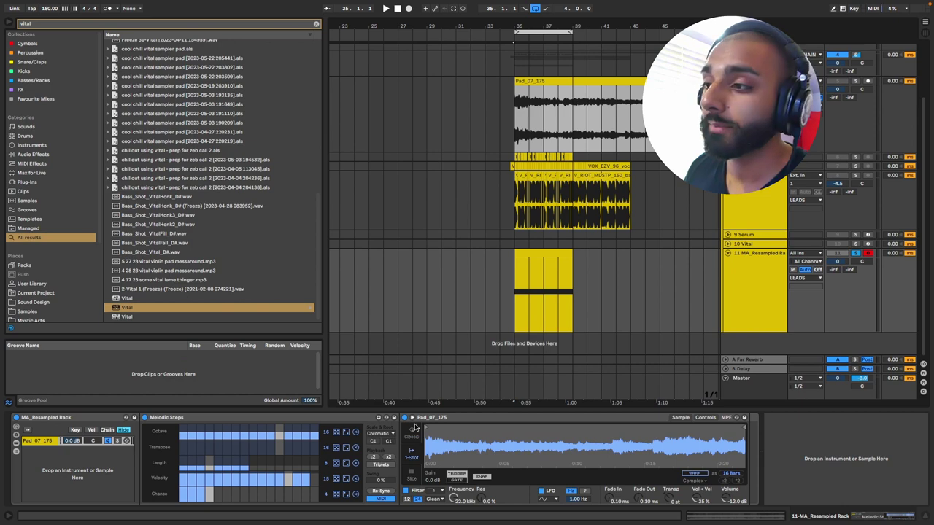
# Step: Put the Simpler in Slice mode and slice the pad by Beat with a 1 Bar division
pyautogui.click(413, 470)
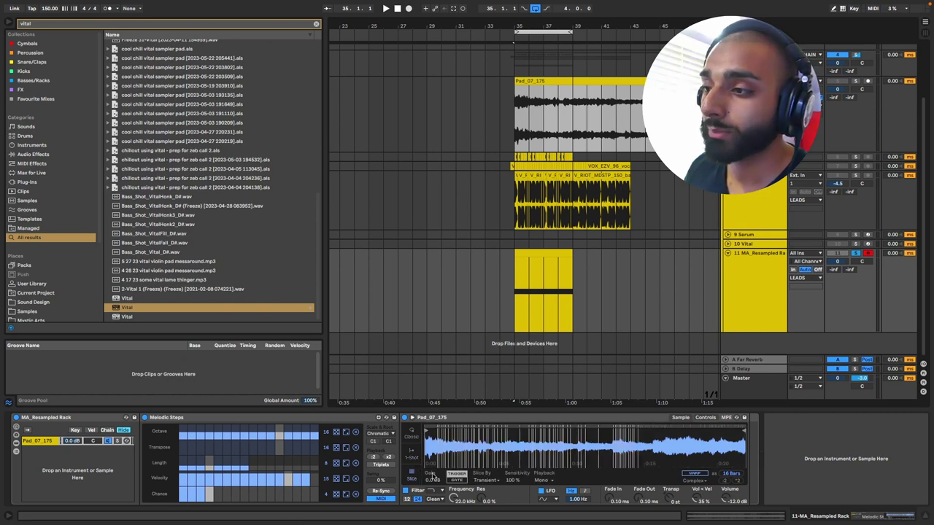
pyautogui.click(486, 480)
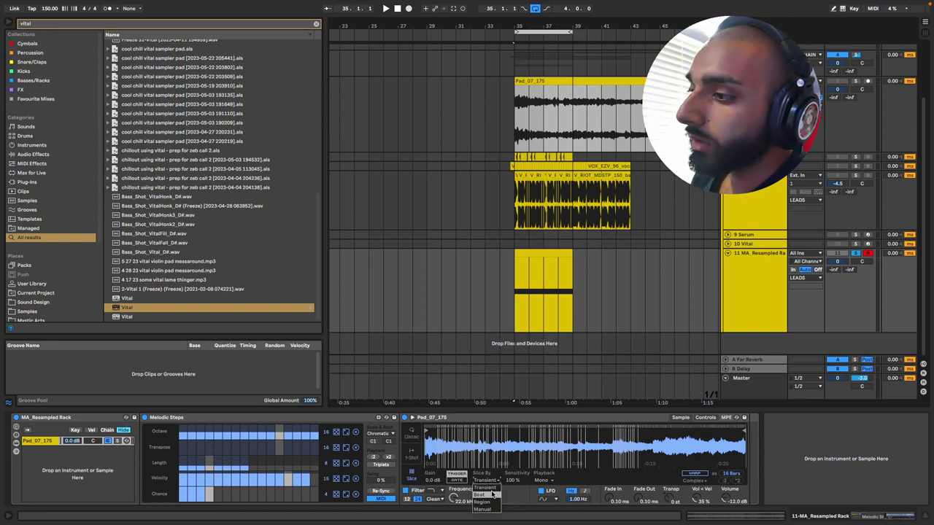
pyautogui.click(492, 496)
pyautogui.click(515, 480)
pyautogui.click(512, 459)
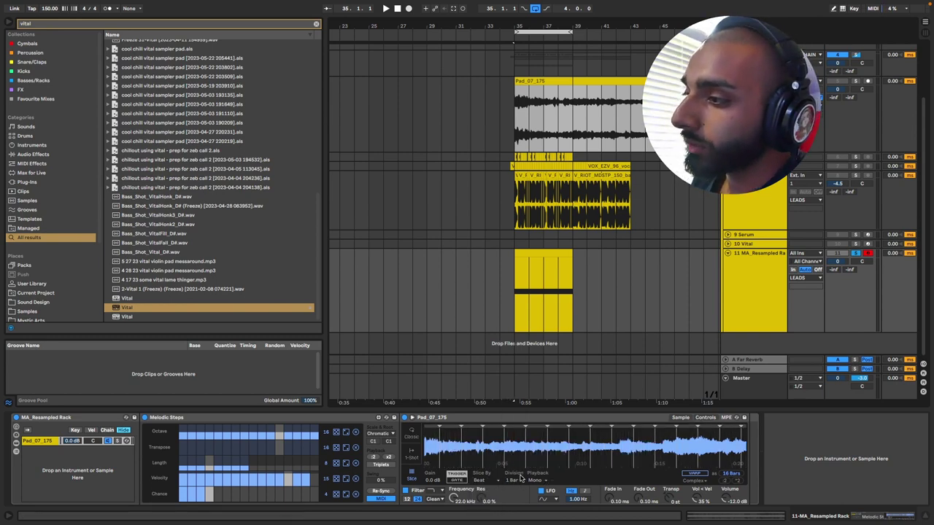
# Step: Try slicing the pad by Beat with a 4 Bars division and with Manual slicing in Simpler
pyautogui.click(521, 479)
pyautogui.click(515, 475)
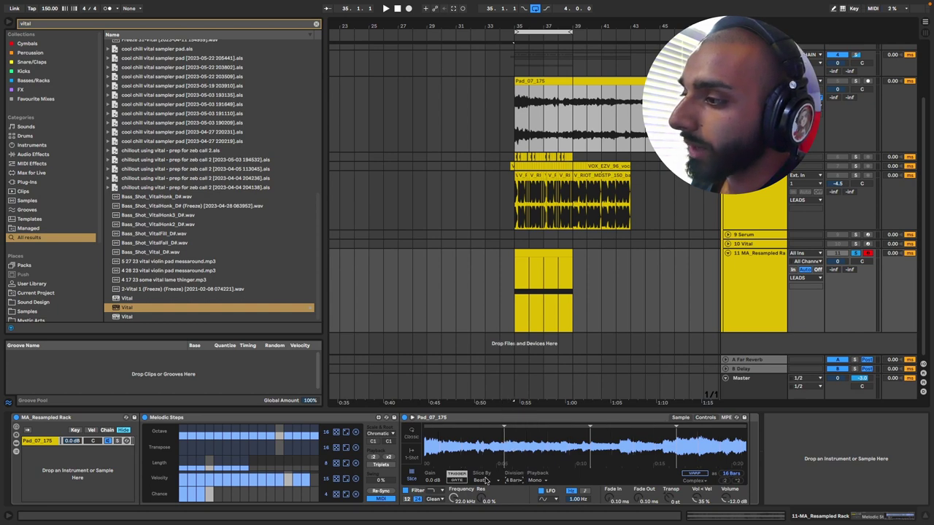
pyautogui.click(480, 482)
pyautogui.click(482, 504)
pyautogui.moveTo(510, 481); pyautogui.dragTo(511, 448)
pyautogui.click(485, 481)
pyautogui.click(482, 509)
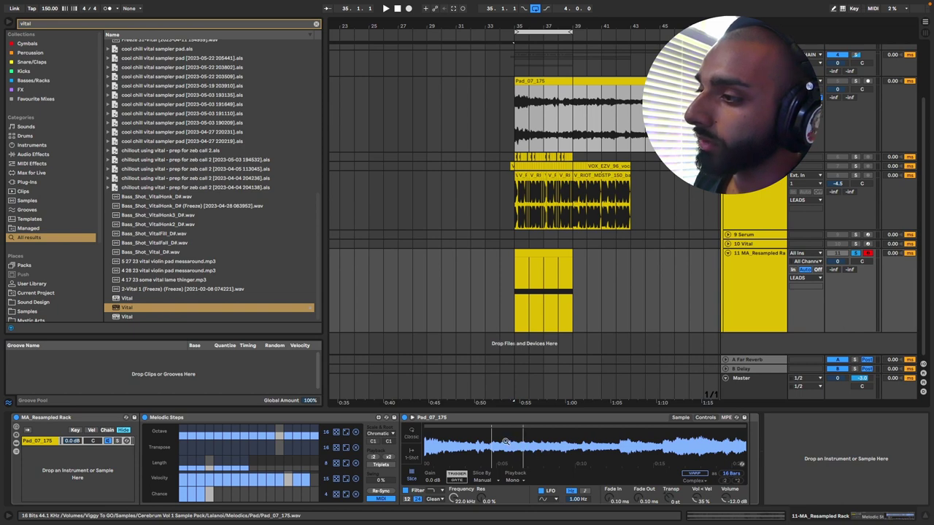
# Step: Slice the pad by Transient in Simpler and audition the sliced loop
pyautogui.click(482, 480)
pyautogui.click(484, 483)
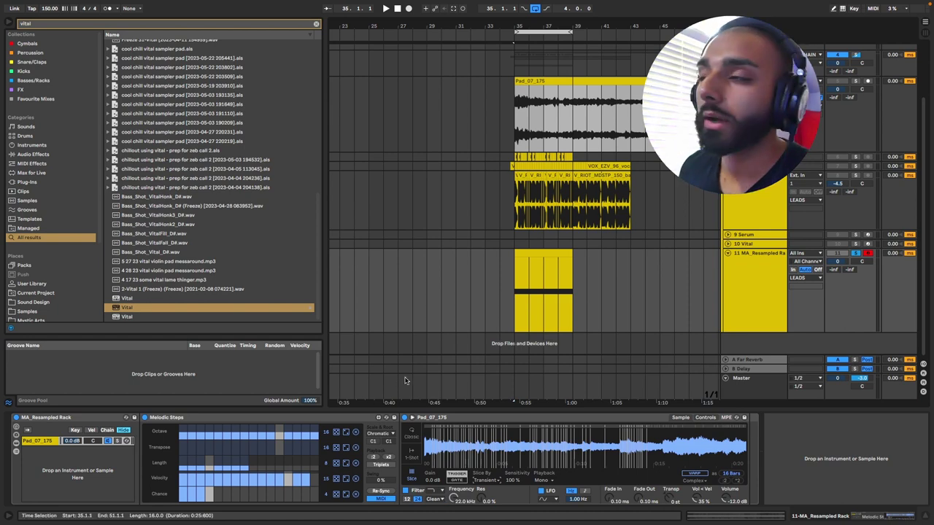
pyautogui.press('space')
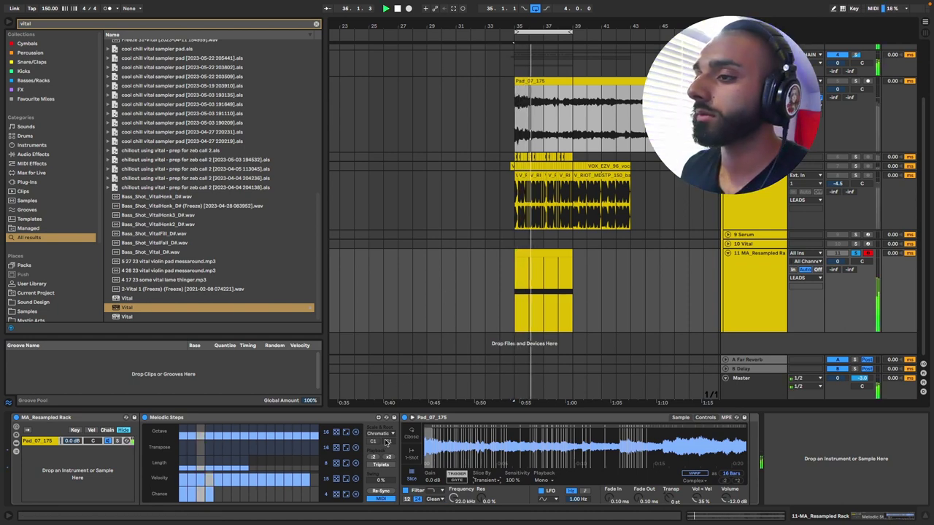
pyautogui.press('space')
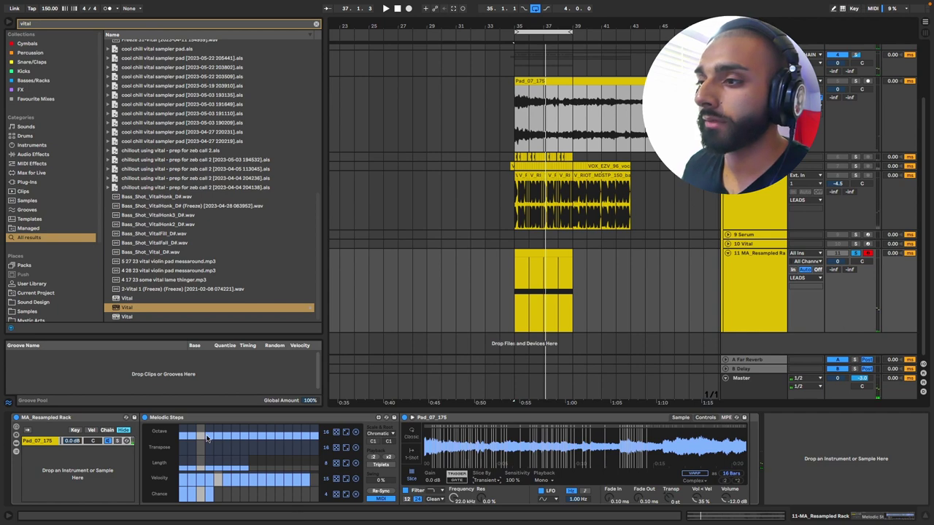
# Step: Randomize the Transpose steps in Melodic Steps repeatedly to try different patterns
pyautogui.click(336, 449)
pyautogui.click(336, 448)
pyautogui.click(336, 448)
pyautogui.click(338, 448)
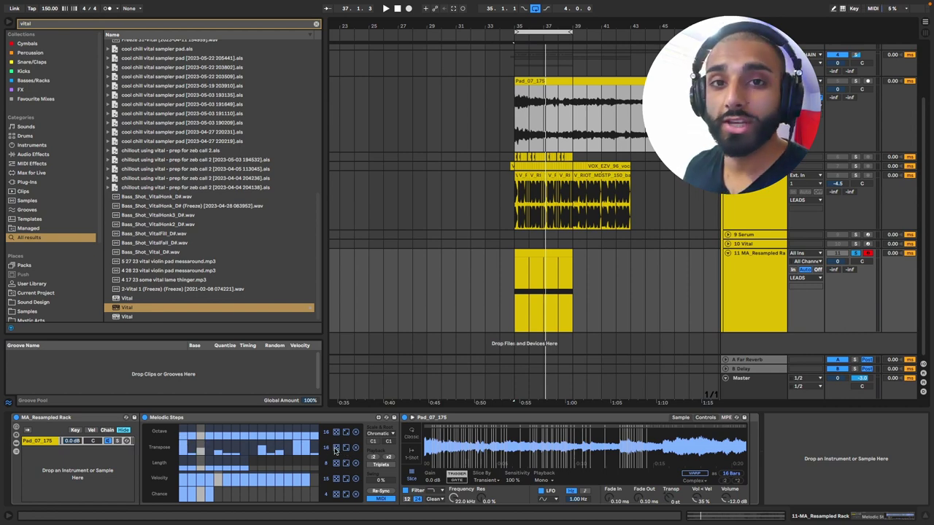
pyautogui.click(338, 448)
pyautogui.click(338, 449)
pyautogui.click(338, 449)
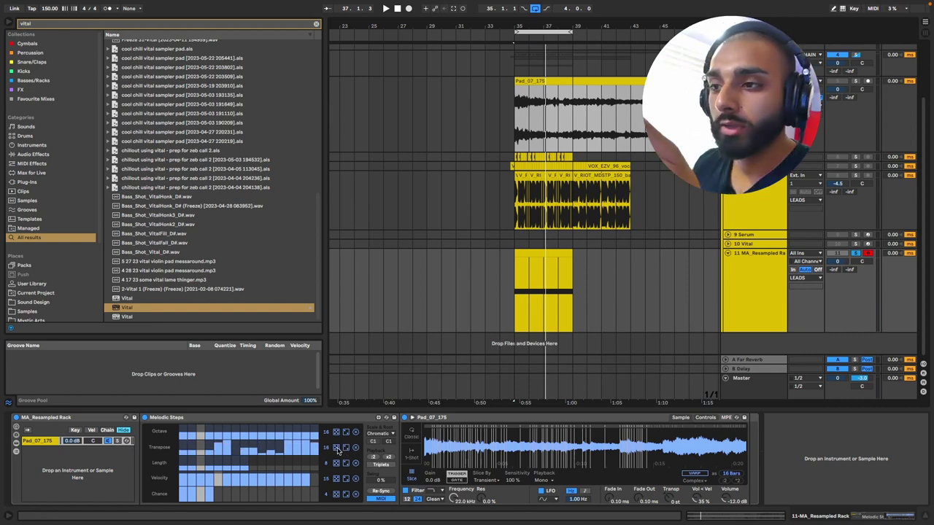
pyautogui.click(337, 449)
pyautogui.click(338, 449)
pyautogui.click(337, 448)
pyautogui.click(338, 449)
pyautogui.click(337, 449)
pyautogui.click(338, 449)
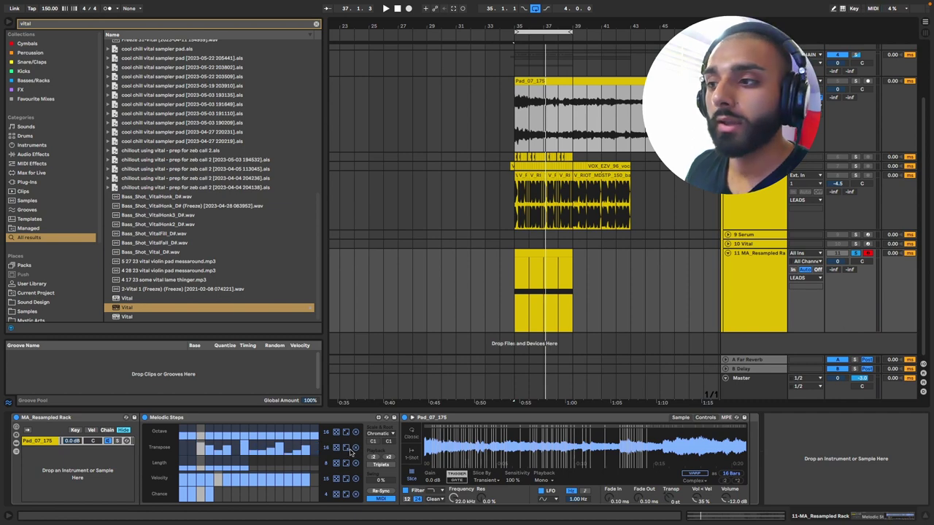
# Step: Vary the Transpose pattern several more times, draw in a few steps by hand, and reset the row
pyautogui.click(349, 452)
pyautogui.click(349, 451)
pyautogui.click(349, 452)
pyautogui.click(349, 451)
pyautogui.click(349, 452)
pyautogui.click(349, 452)
pyautogui.click(347, 452)
pyautogui.click(355, 450)
pyautogui.click(192, 451)
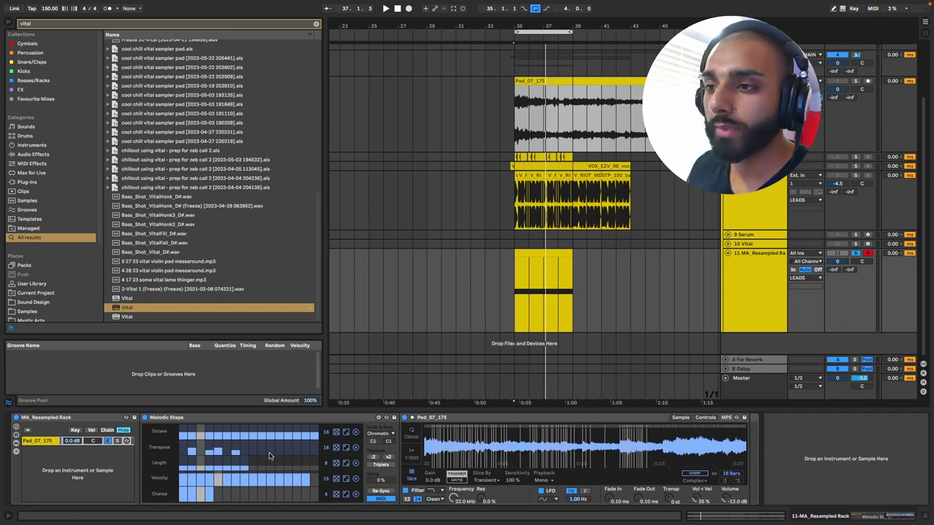
pyautogui.click(356, 448)
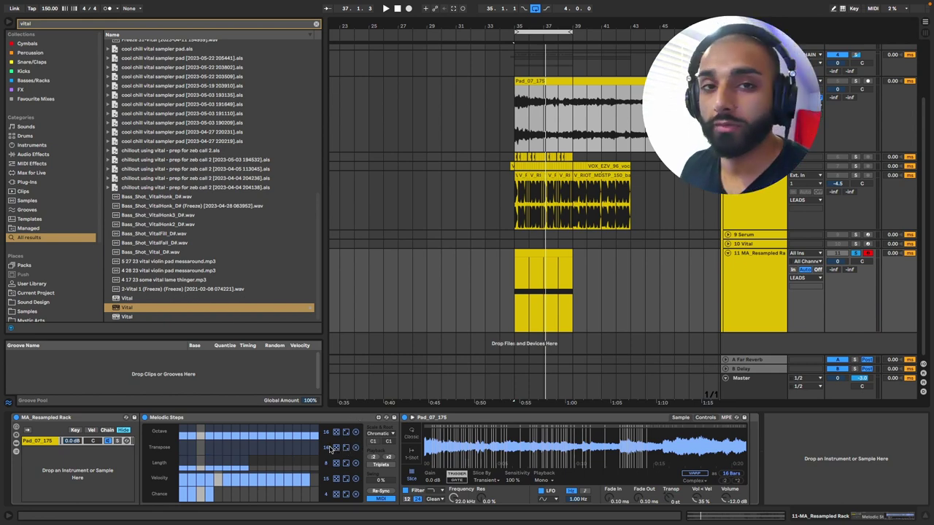
# Step: Play the loop with the flat Transpose row, randomize its steps during playback, and stop
pyautogui.press('space')
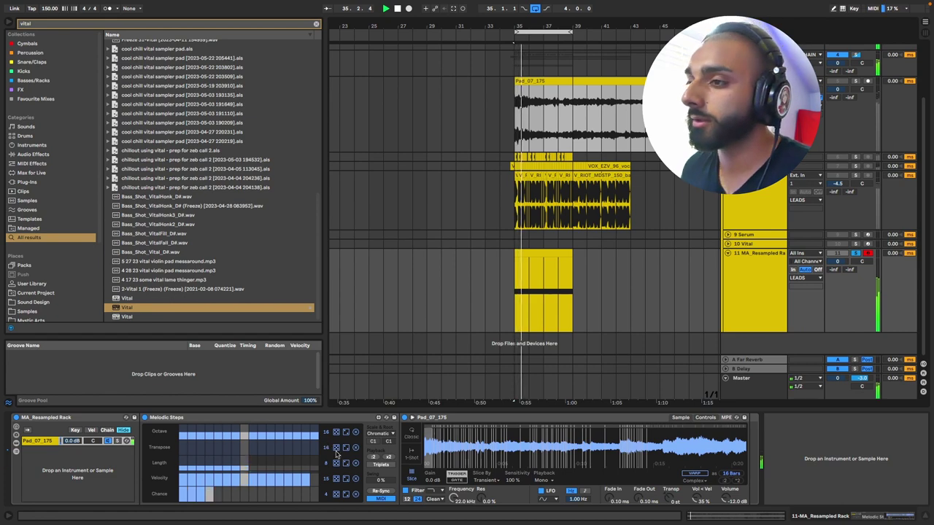
pyautogui.click(338, 448)
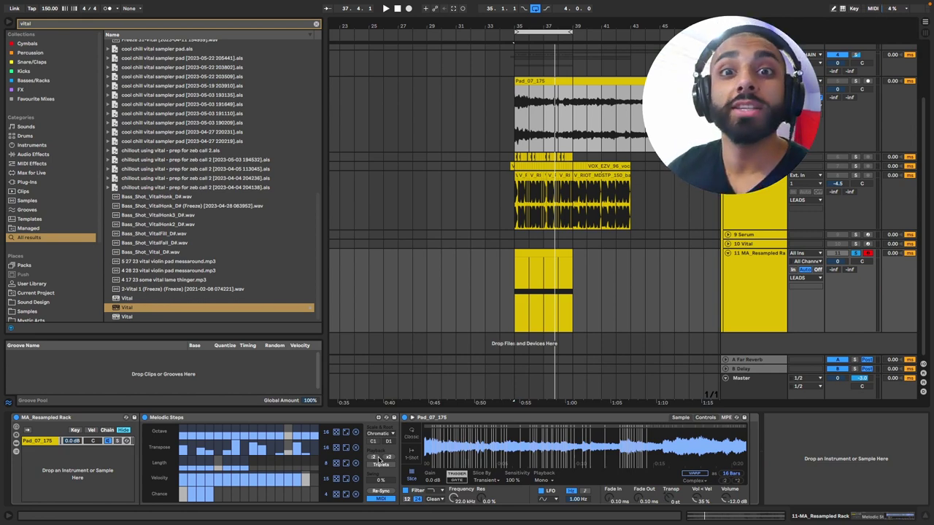
pyautogui.press('space')
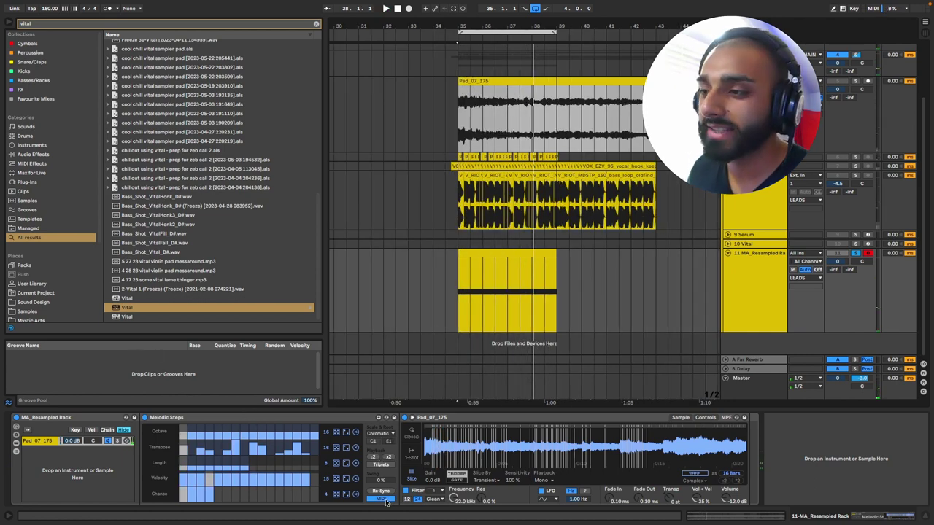
# Step: Try raising the first C1 note of the MA_Resampled Rack clip an octave to C2 and listen to the slices
pyautogui.doubleClick(531, 259)
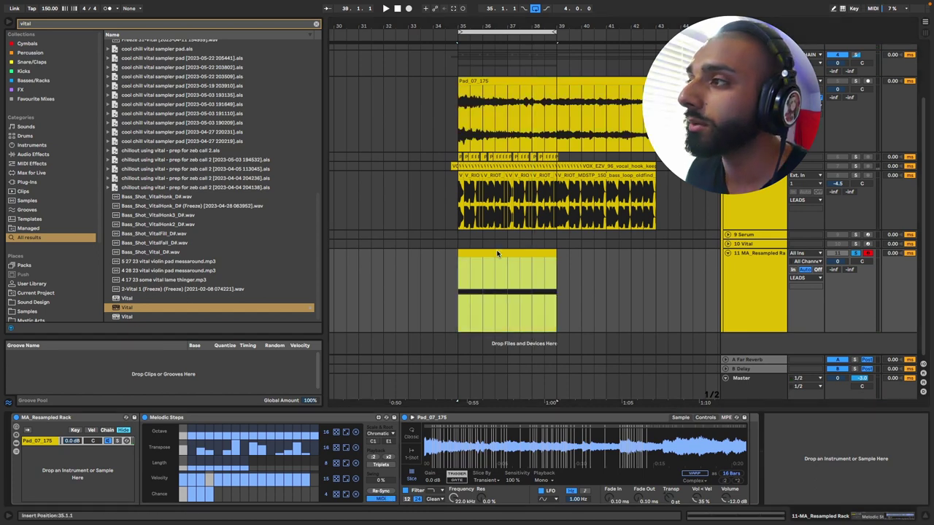
pyautogui.moveTo(208, 350); pyautogui.dragTo(246, 423)
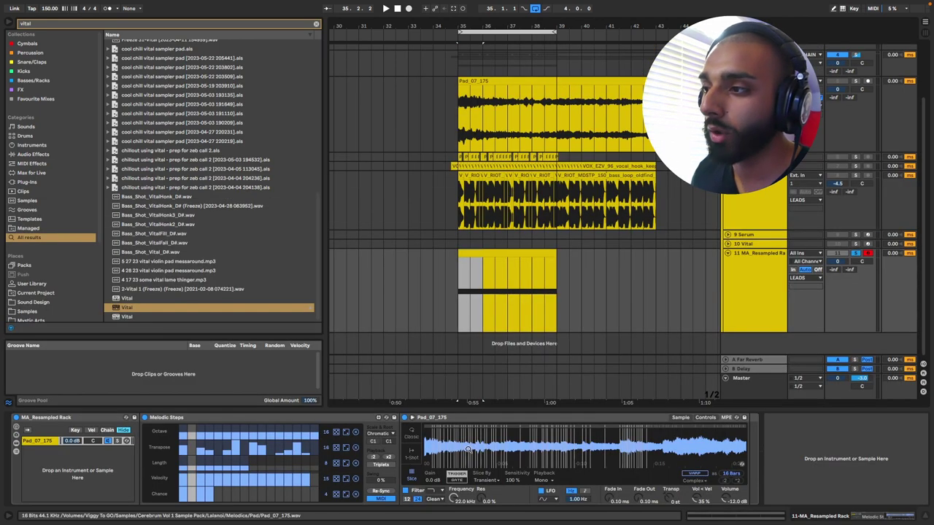
pyautogui.rightClick(556, 468)
pyautogui.click(485, 444)
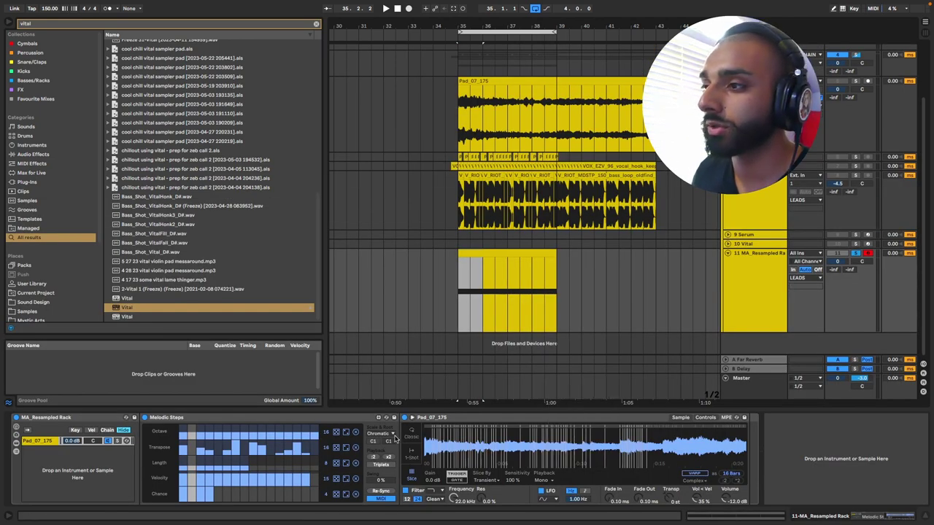
pyautogui.doubleClick(507, 260)
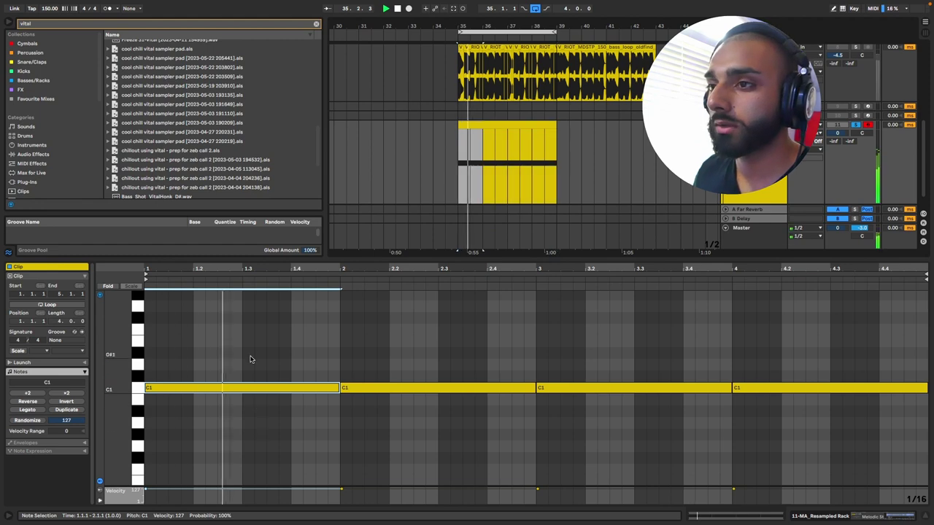
pyautogui.hotkey('shift', 'Up')
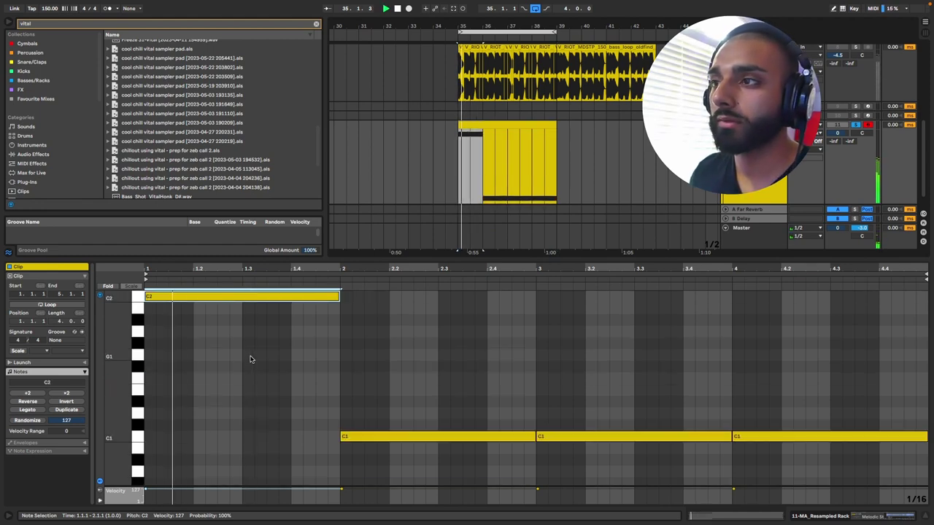
pyautogui.hotkey('shift', 'Tab')
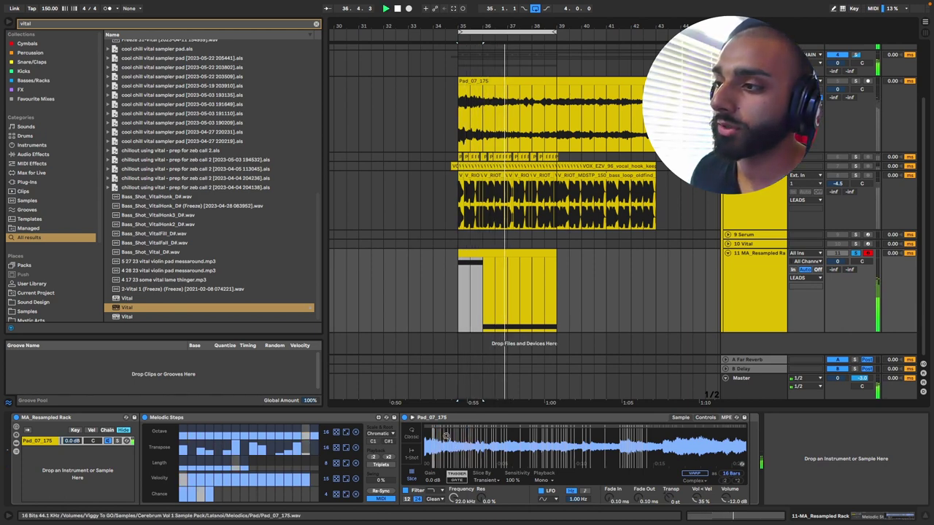
pyautogui.press('space')
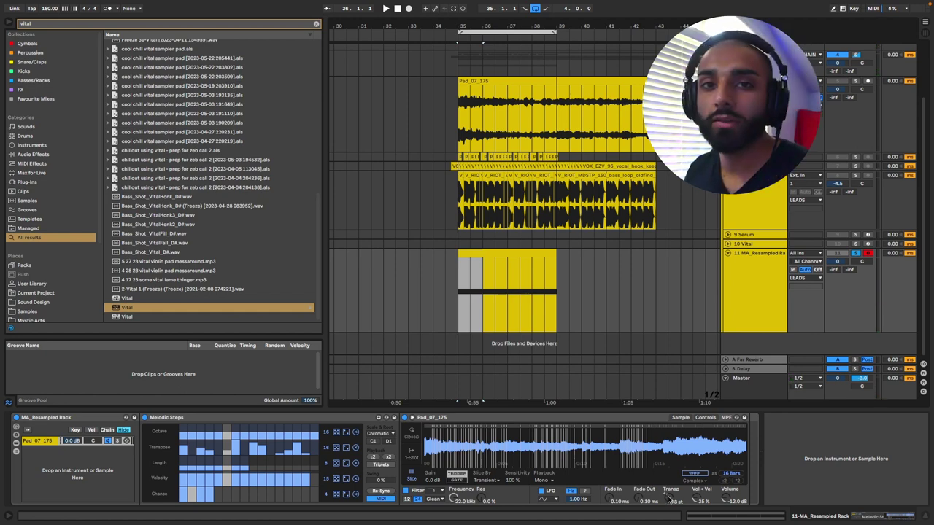
# Step: Audition the loop, set the Melodic Steps scale to Major, and play it again from bar 35
pyautogui.press('space')
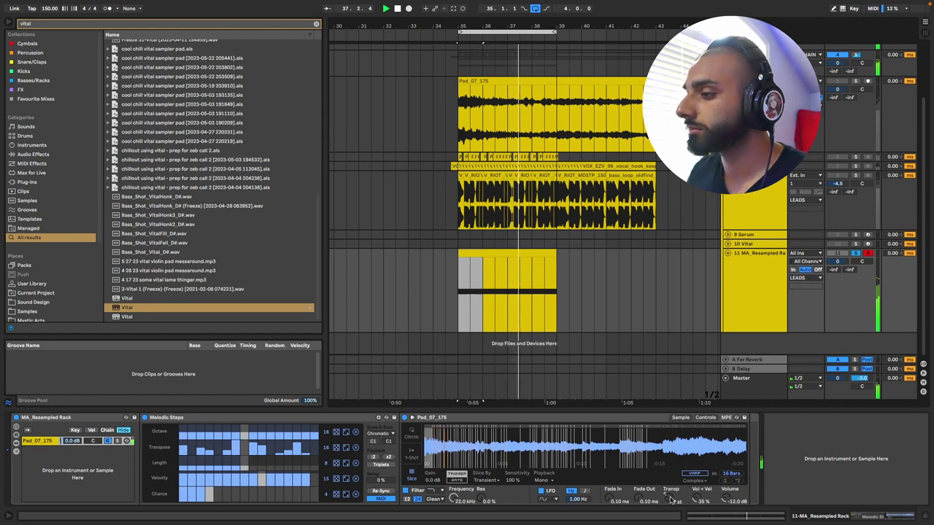
pyautogui.press('space')
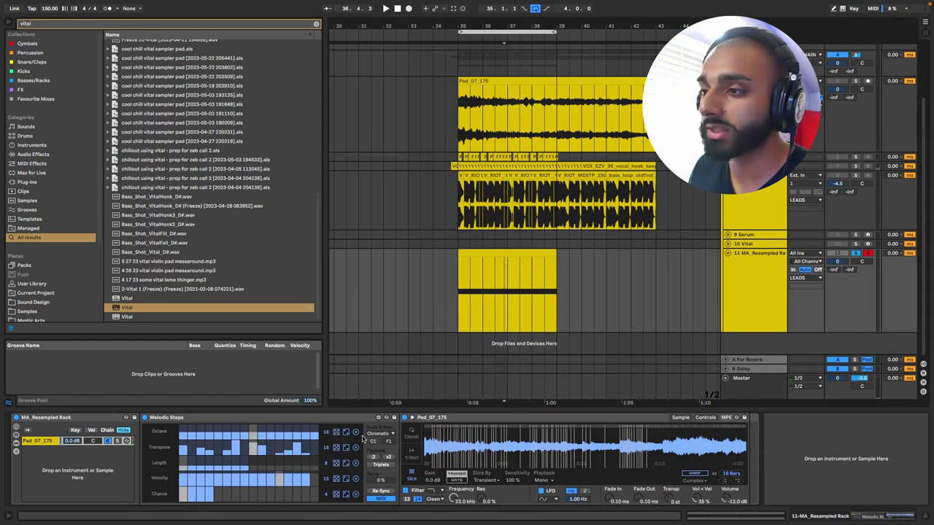
pyautogui.click(378, 434)
pyautogui.click(374, 378)
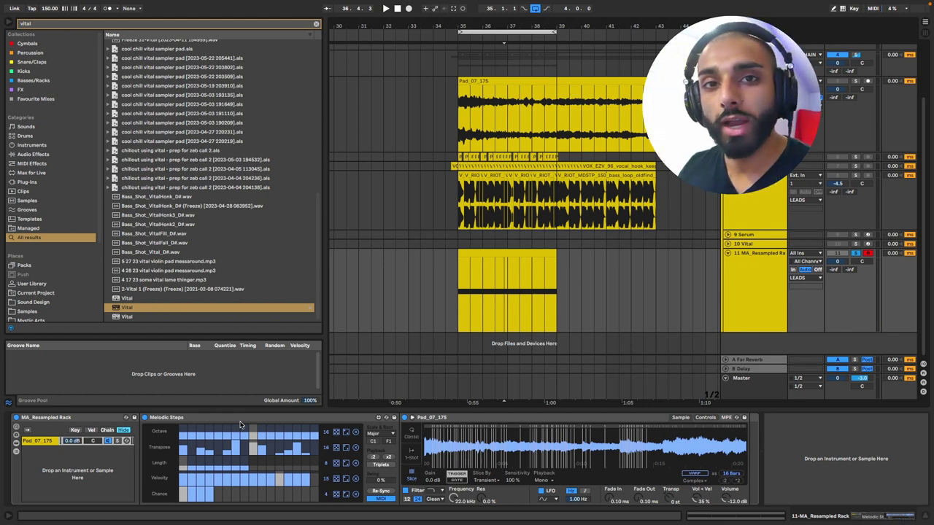
pyautogui.press('space')
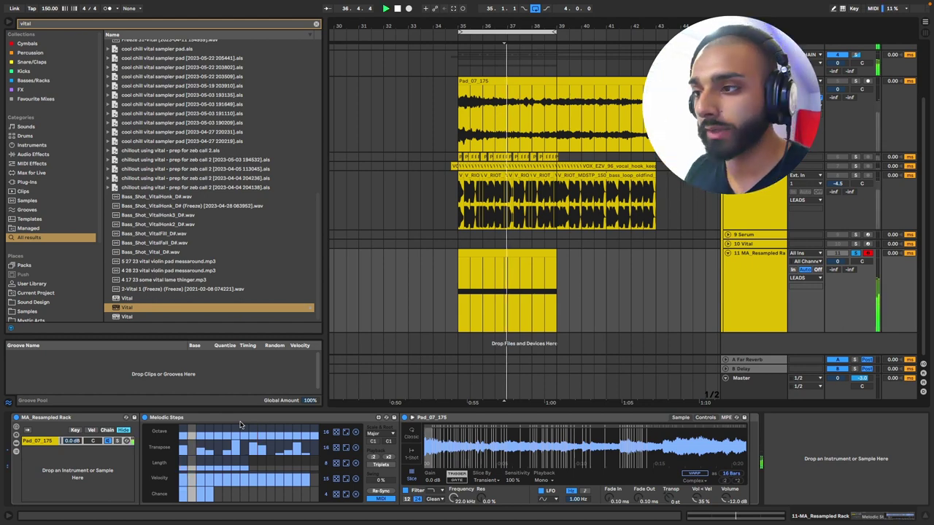
pyautogui.click(376, 435)
pyautogui.click(375, 379)
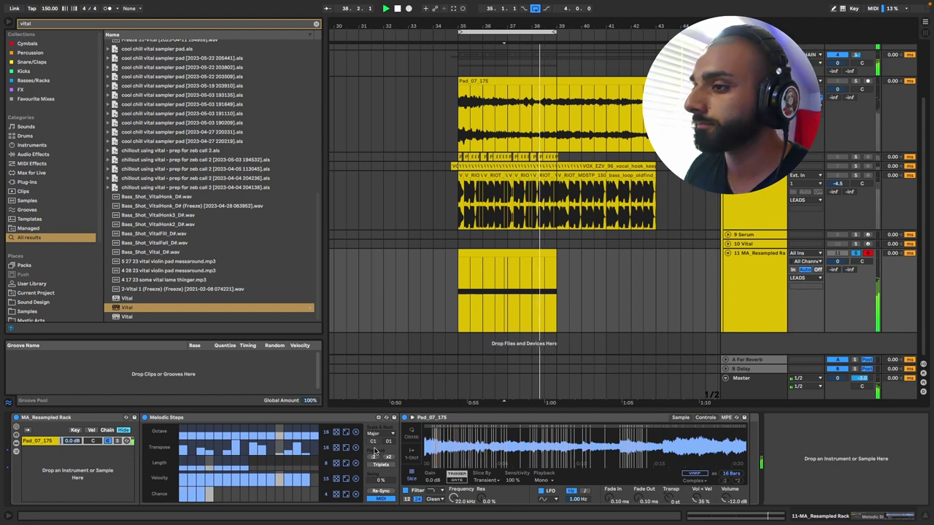
pyautogui.click(472, 313)
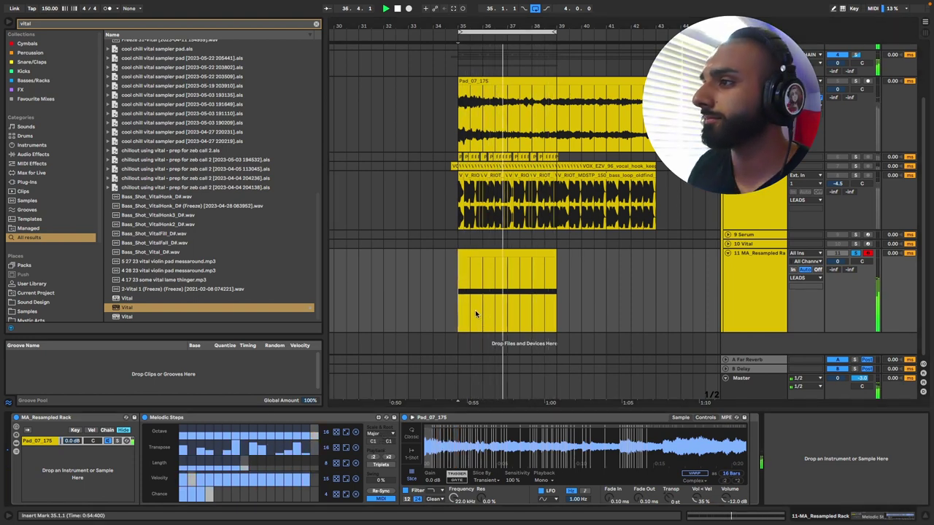
# Step: Stop playback and insert a new audio track below the MA_Resampled Rack track
pyautogui.click(749, 293)
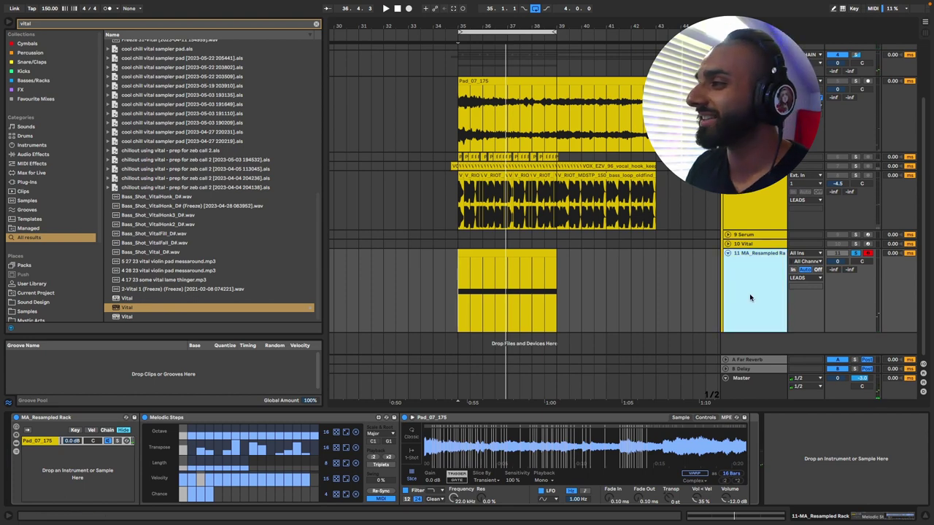
pyautogui.press('super+t')
pyautogui.scroll(-1, 555, 312)
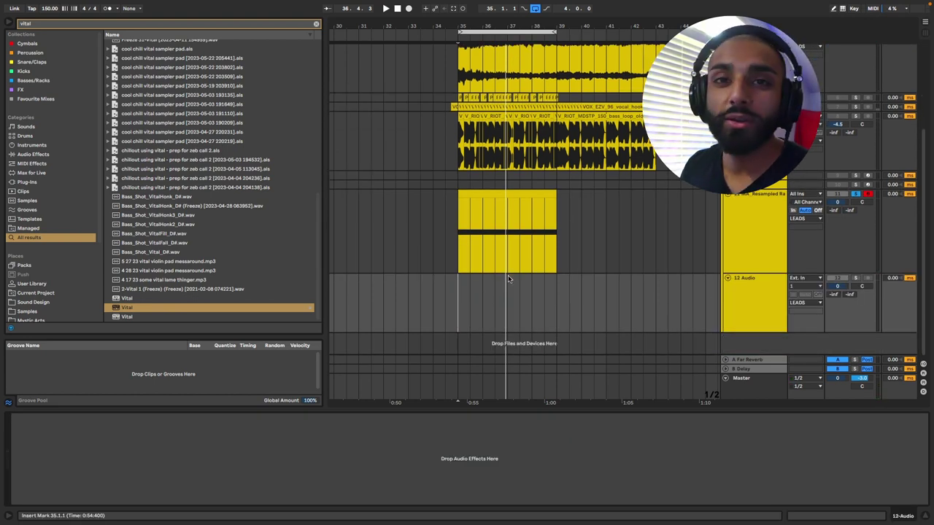
# Step: Freeze the MA_Resampled Rack track and copy its frozen clip as audio onto a new track at bar 35
pyautogui.click(470, 194)
pyautogui.rightClick(471, 193)
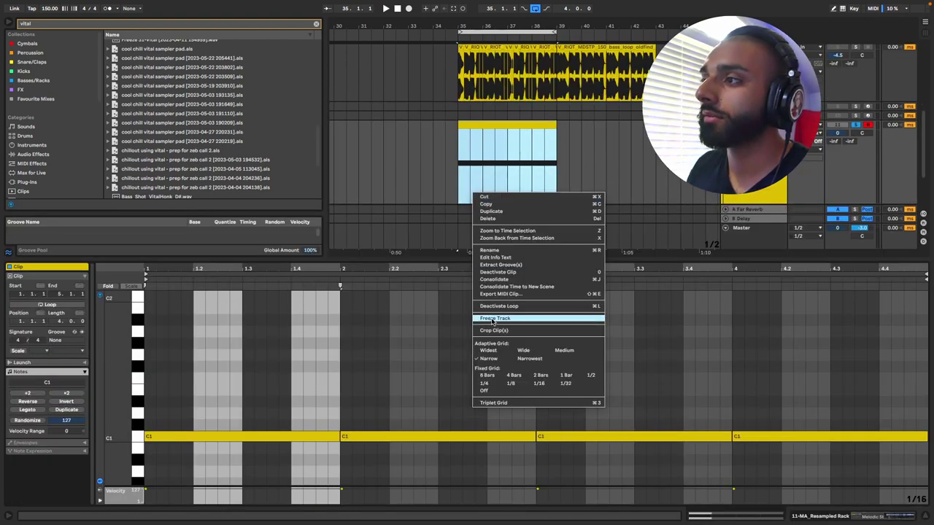
pyautogui.press('Return')
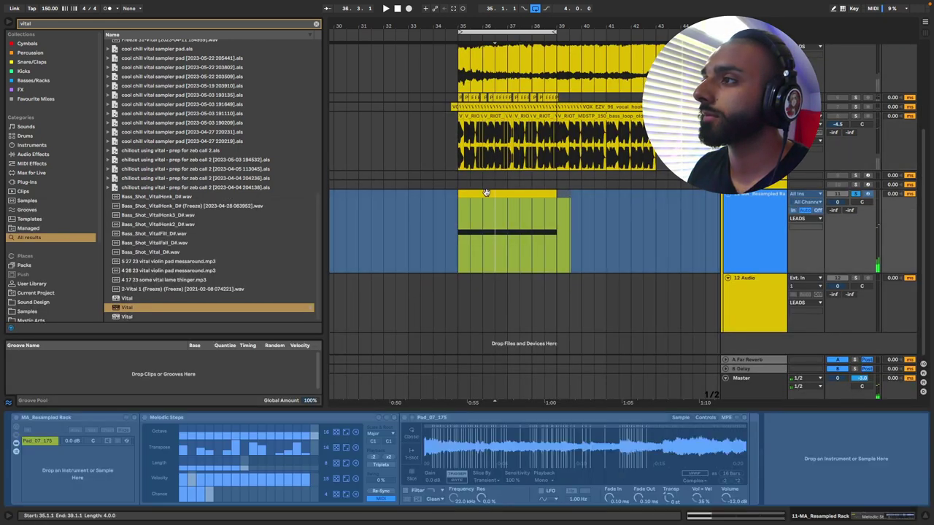
pyautogui.moveTo(500, 252); pyautogui.dragTo(486, 296)
pyautogui.click(469, 305)
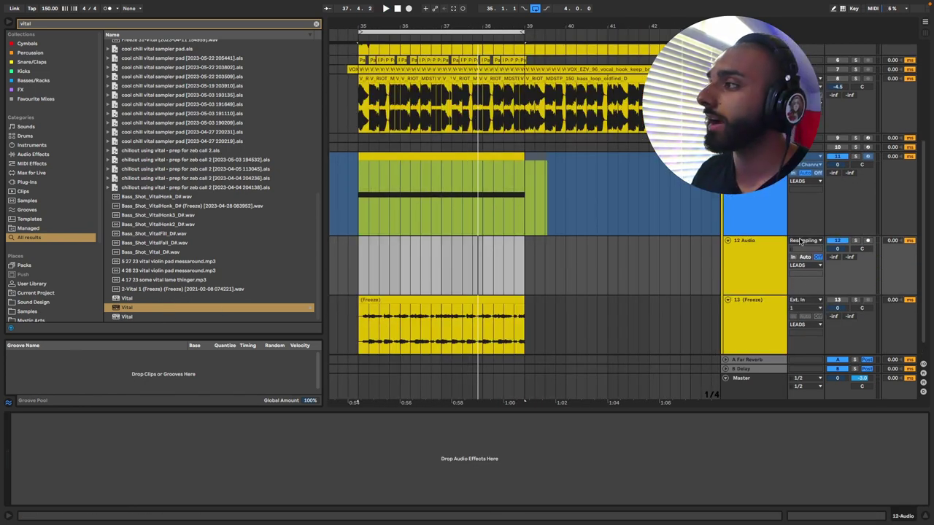
# Step: Set the 12 Audio track's input to Resampling and solo it together with the MA_Resampled Rack track
pyautogui.click(801, 242)
pyautogui.click(839, 264)
pyautogui.click(684, 207)
pyautogui.click(733, 207)
pyautogui.click(756, 281)
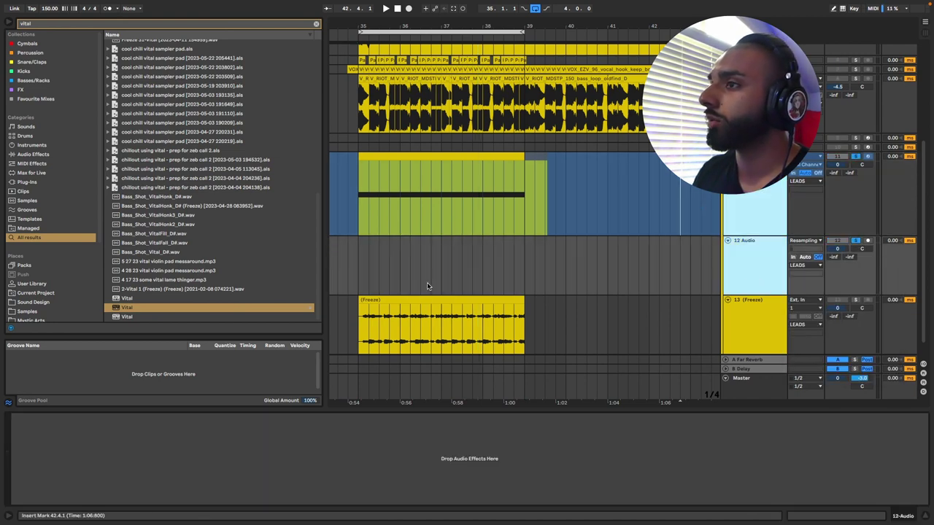
# Step: Unfreeze the MA_Resampled Rack track and record its output onto the 12 Audio track from bar 35
pyautogui.click(357, 265)
pyautogui.rightClick(378, 156)
pyautogui.click(396, 294)
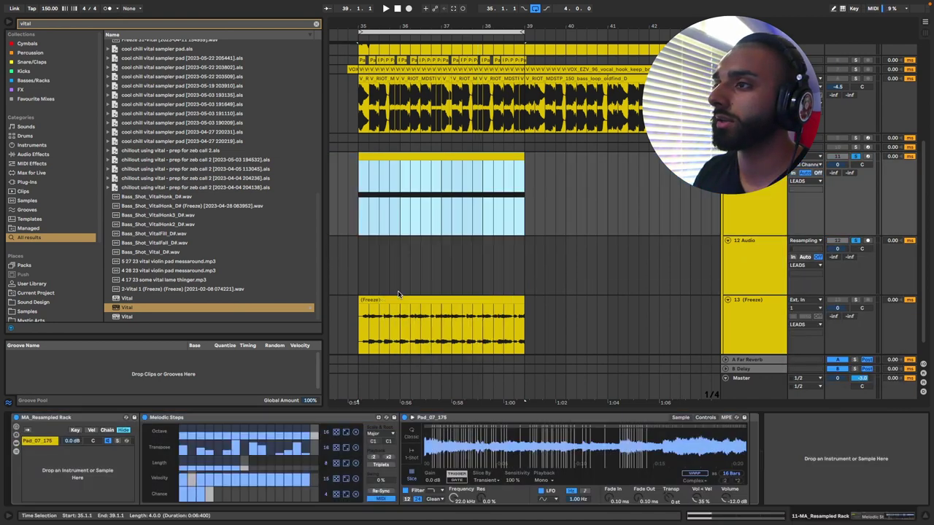
pyautogui.click(357, 269)
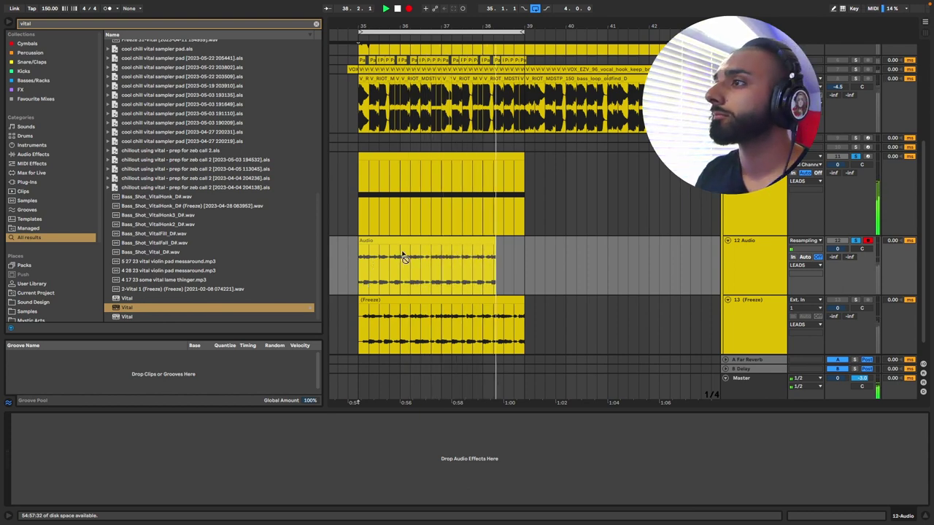
pyautogui.press('space')
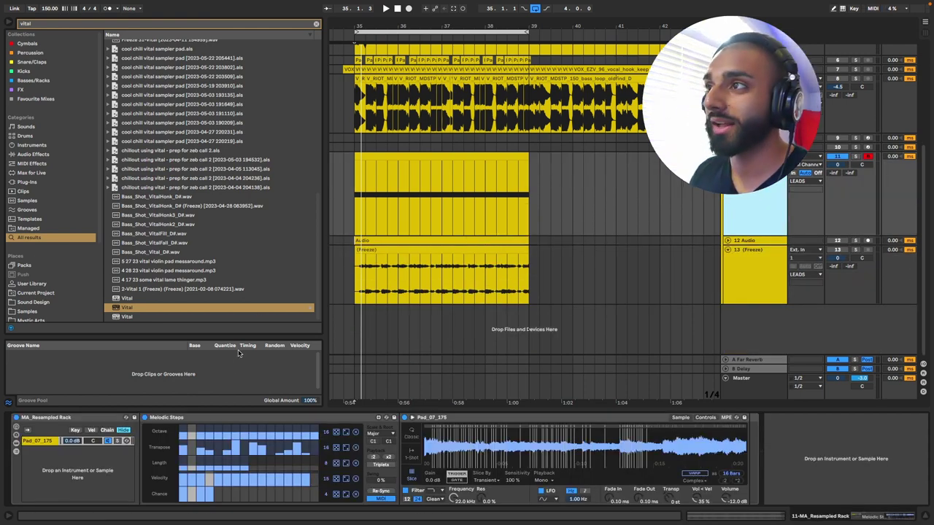
# Step: Load the VOX_EZV_96_vocal_hook_keep_breathing_dry_D clip into the MA_Resampled Rack's Simpler and extend the sample start to its beginning
pyautogui.scroll(2, 387, 135)
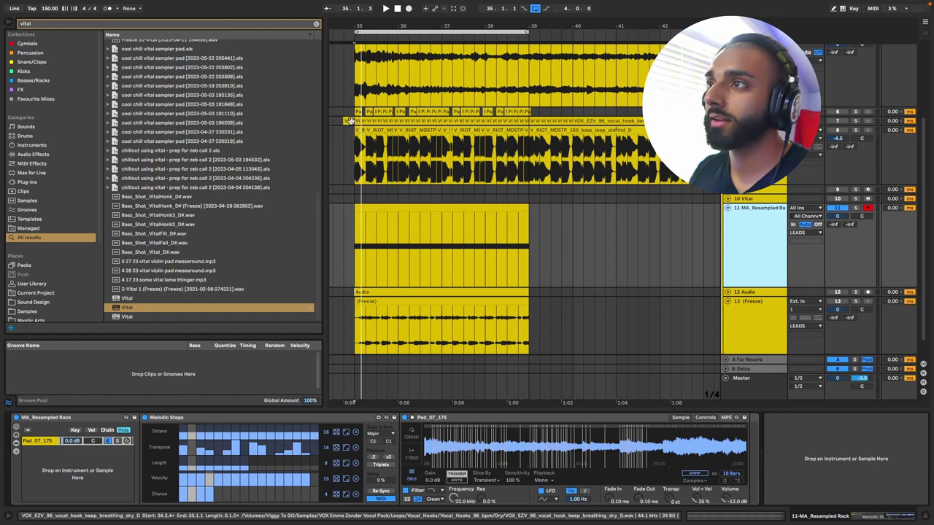
pyautogui.moveTo(350, 121); pyautogui.dragTo(451, 450)
pyautogui.moveTo(522, 432); pyautogui.dragTo(626, 447)
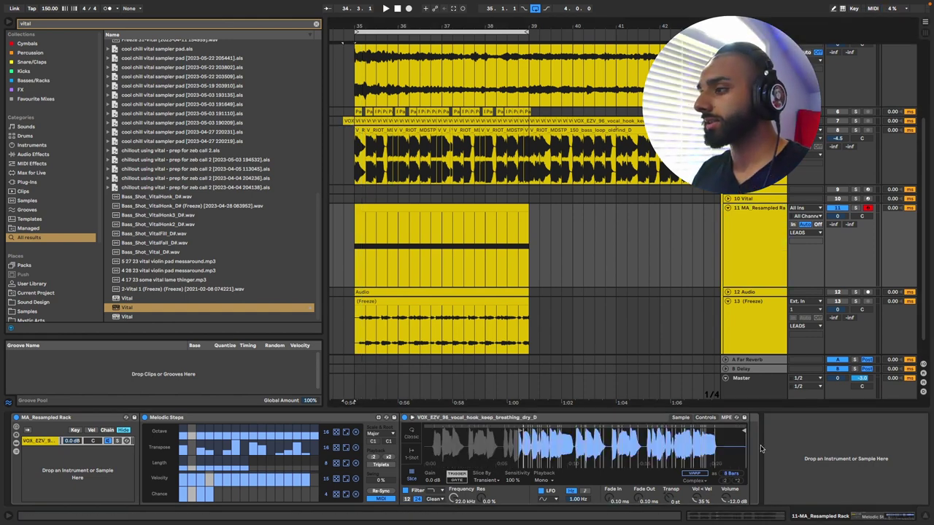
pyautogui.moveTo(520, 432); pyautogui.dragTo(431, 436)
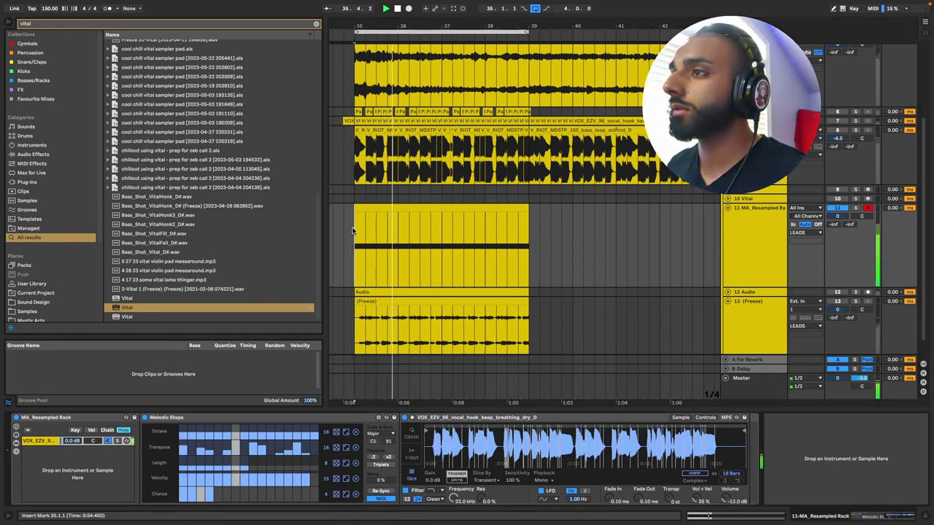
# Step: Set Melodic Steps to the Chromatic scale and randomize its transpose pattern while auditioning the soloed vocal chops
pyautogui.click(377, 433)
pyautogui.click(377, 372)
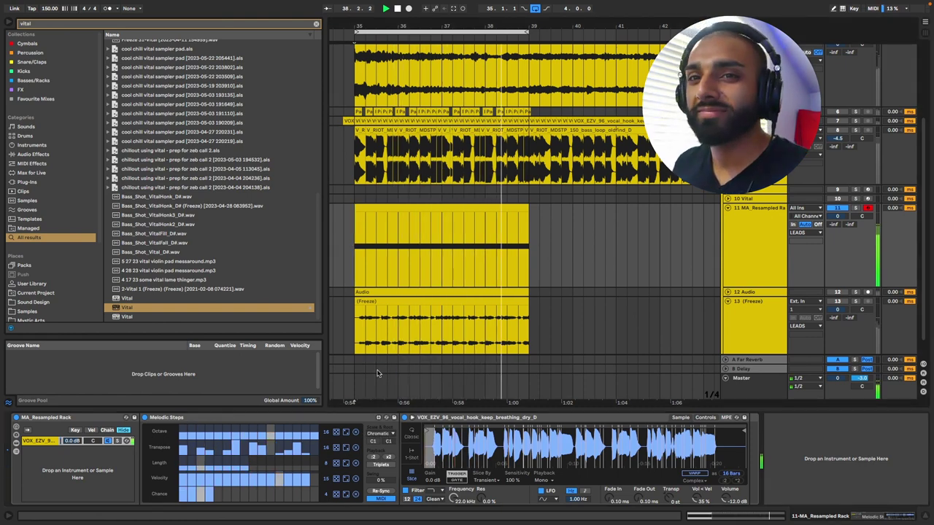
pyautogui.click(378, 373)
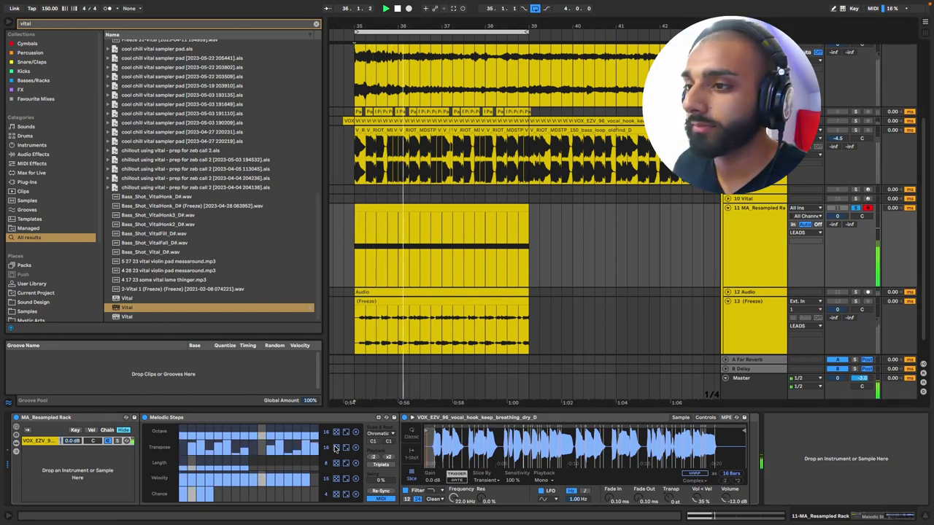
pyautogui.press('space')
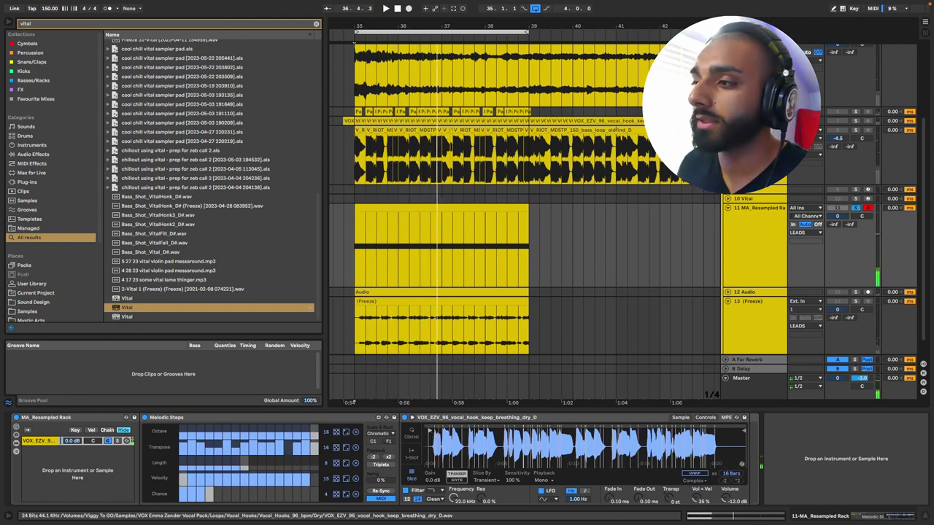
pyautogui.moveTo(429, 434)
pyautogui.mouseDown()
pyautogui.moveTo(651, 437)
pyautogui.moveTo(427, 436)
pyautogui.mouseUp()
pyautogui.press('space')
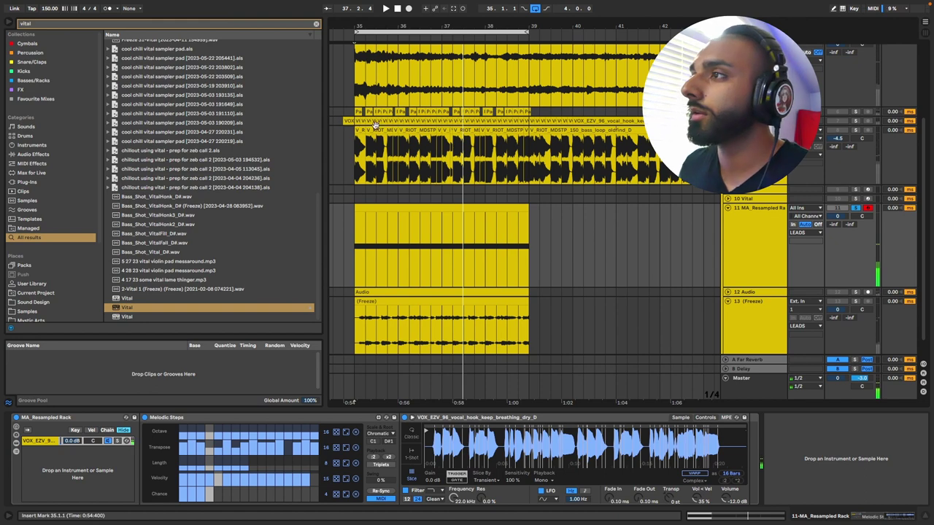
# Step: Replace the Simpler sample with the V_RIOT_MDSTP_150_bass_loop_oldfind_D clip and audition it with a randomized transpose pattern
pyautogui.click(372, 130)
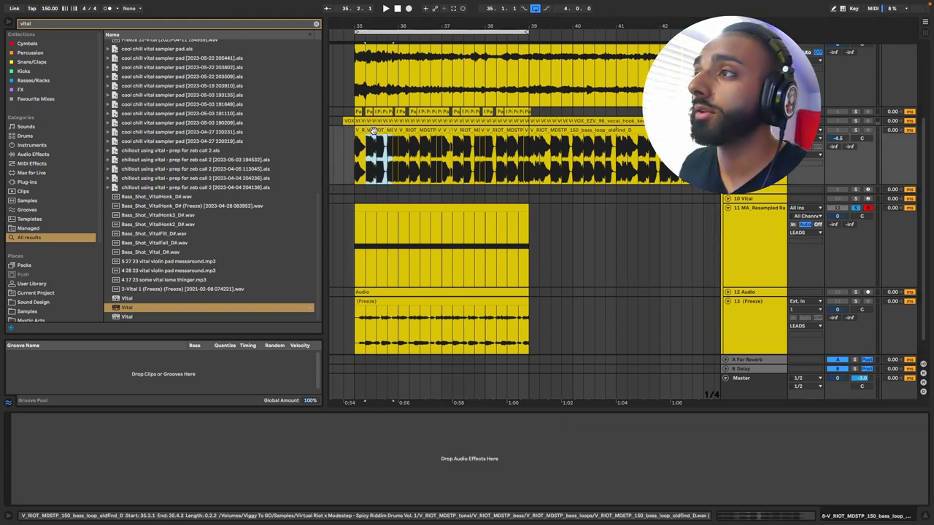
pyautogui.click(730, 283)
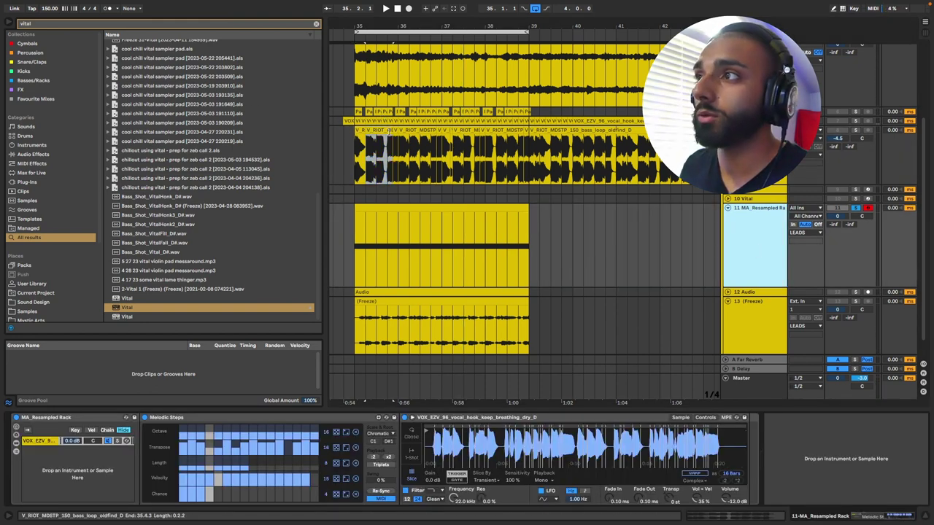
pyautogui.moveTo(381, 131); pyautogui.dragTo(449, 436)
pyautogui.press('space')
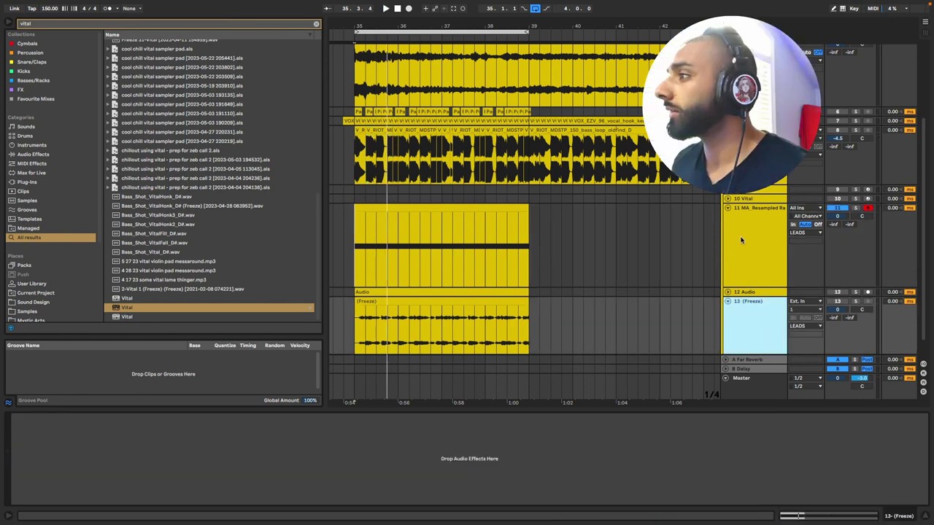
pyautogui.click(740, 240)
pyautogui.press('space')
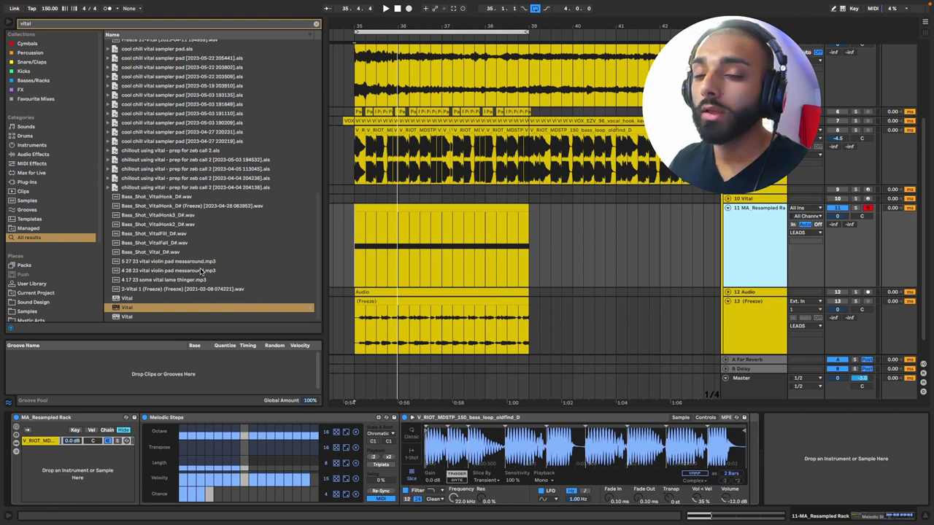
pyautogui.press('space')
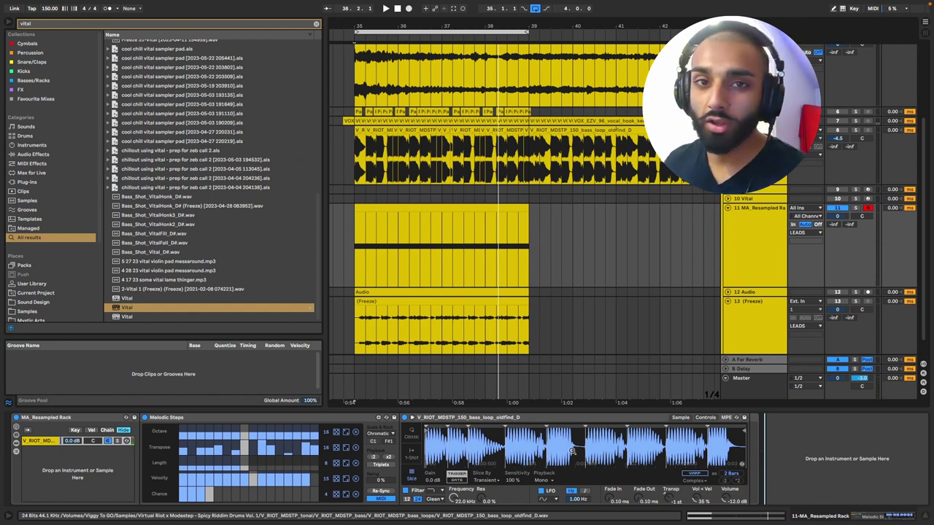
# Step: Add the VR - MINIPHAT rack to the MA_Resampled Rack track and raise its Softube saturation while auditioning
pyautogui.press('super+f')
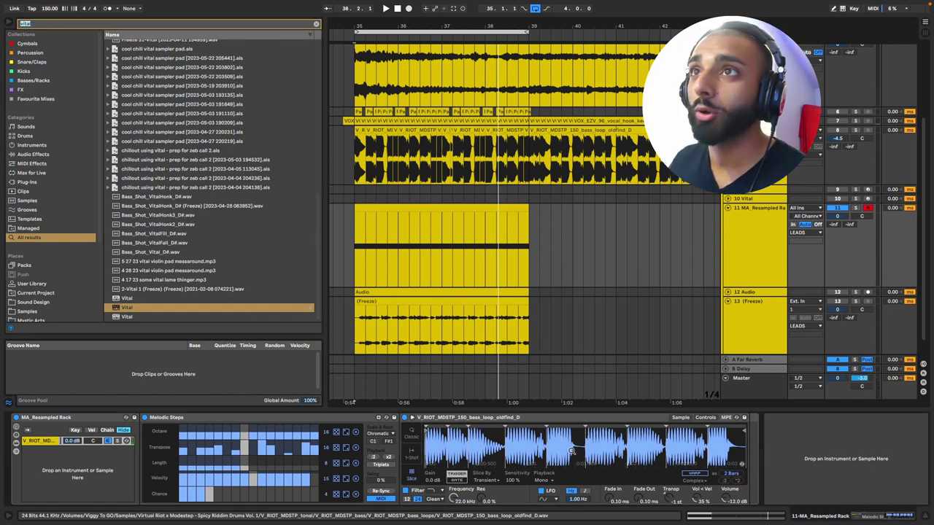
pyautogui.write('miniphat')
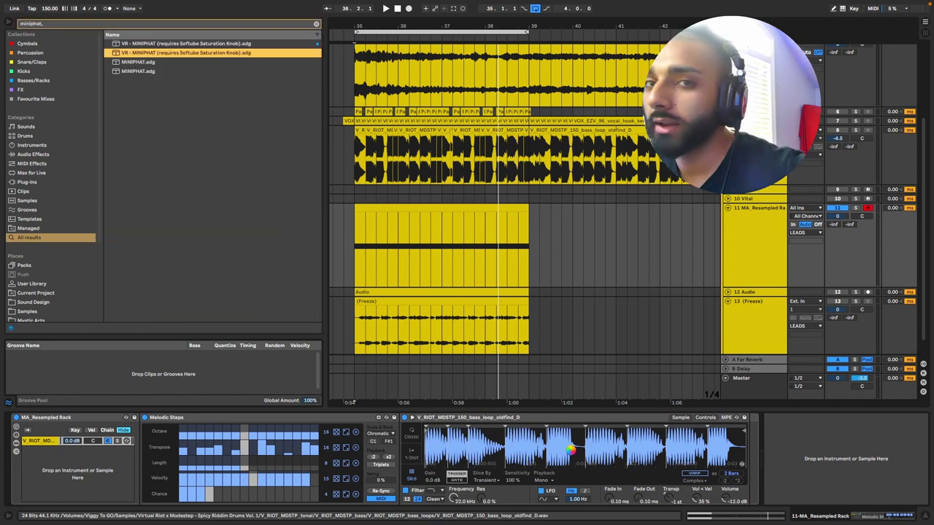
pyautogui.press('Return')
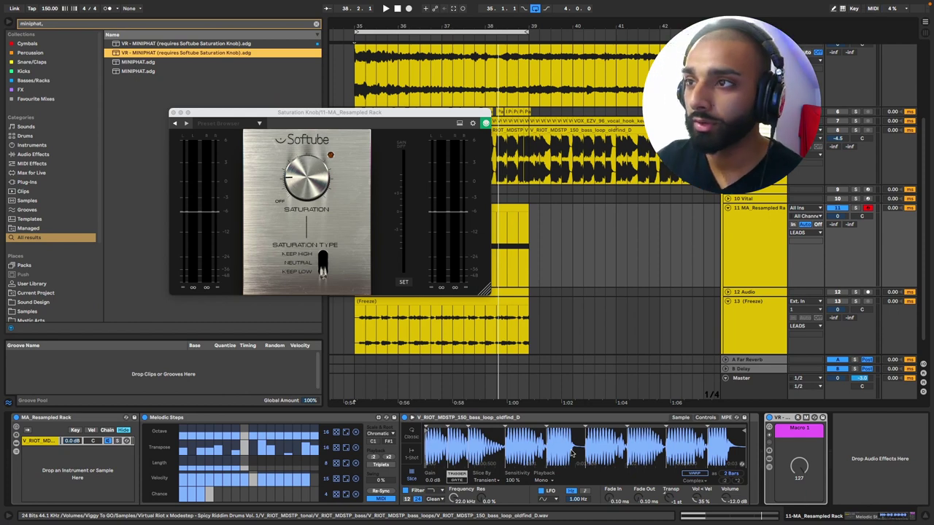
pyautogui.press('space')
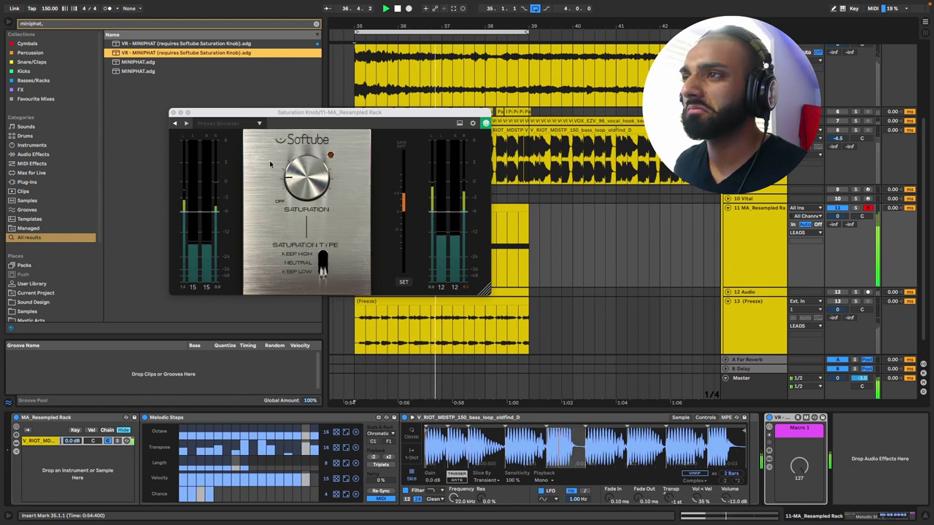
pyautogui.moveTo(307, 188); pyautogui.dragTo(308, 174)
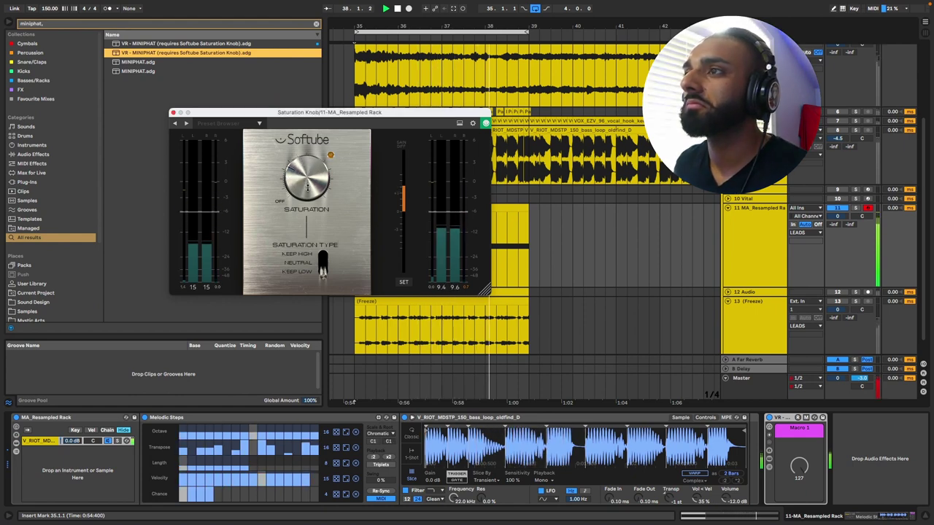
pyautogui.click(173, 113)
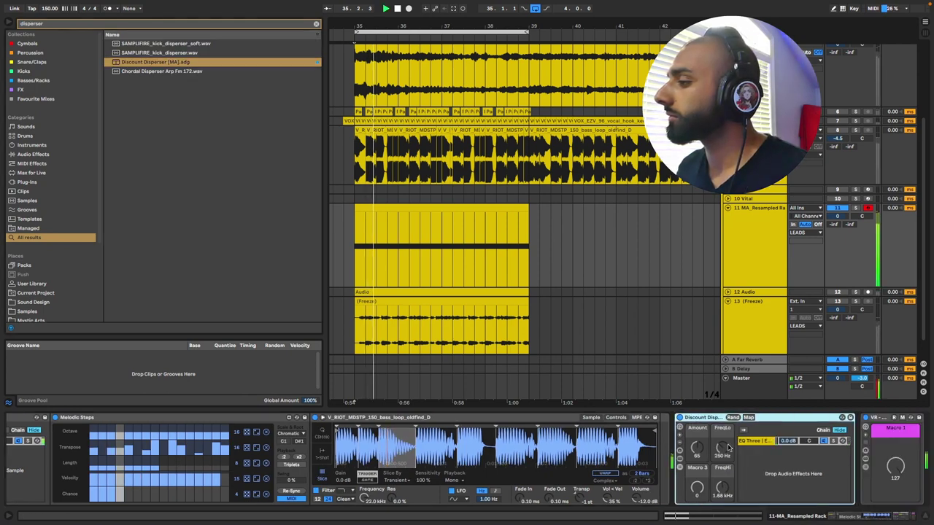
# Step: Add the Discount Disperser [MA] rack before MINIPHAT and set Amount to 62 and FreqLo to 275 Hz
pyautogui.moveTo(697, 448); pyautogui.dragTo(722, 434)
pyautogui.click(763, 249)
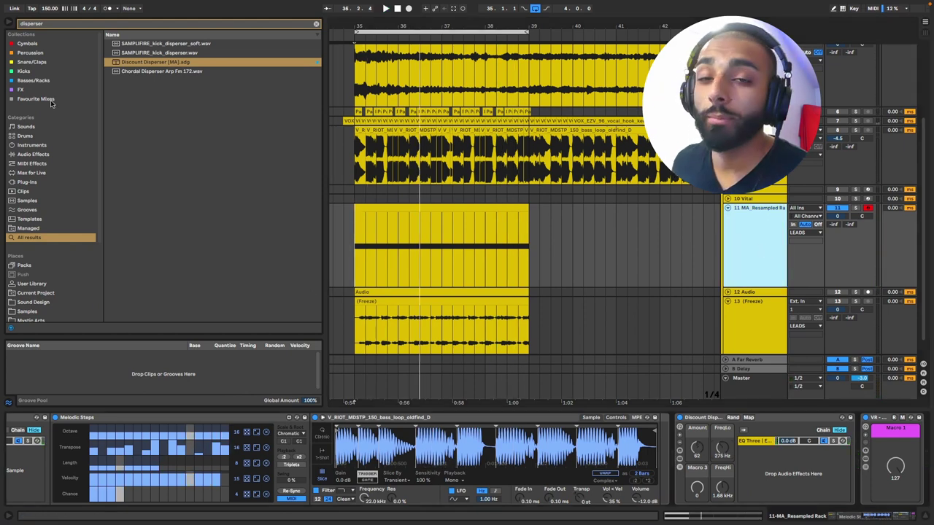
# Step: Load SPACE LACES - Phone Tap.mp3 from the Favourite Mixes collection into the rack's Simpler
pyautogui.scroll(-1, 49, 100)
pyautogui.scroll(2, 49, 100)
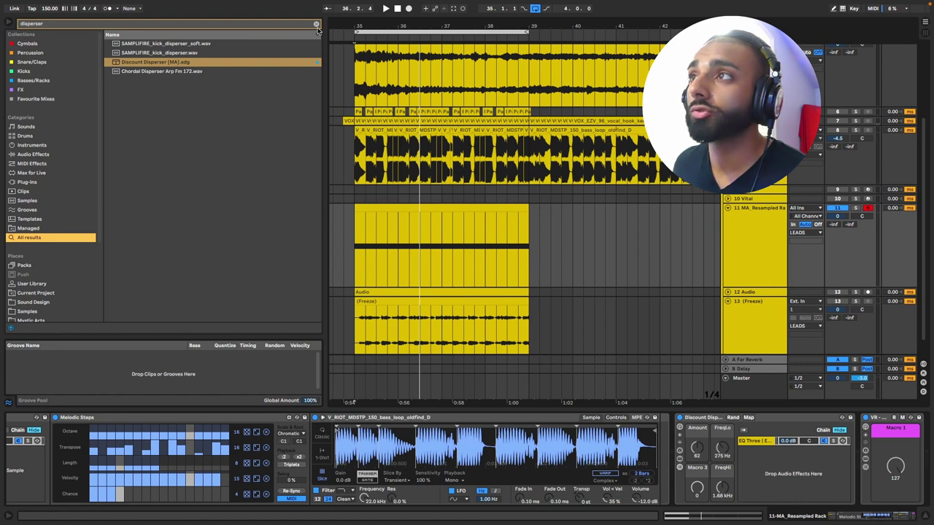
pyautogui.click(316, 25)
pyautogui.click(30, 100)
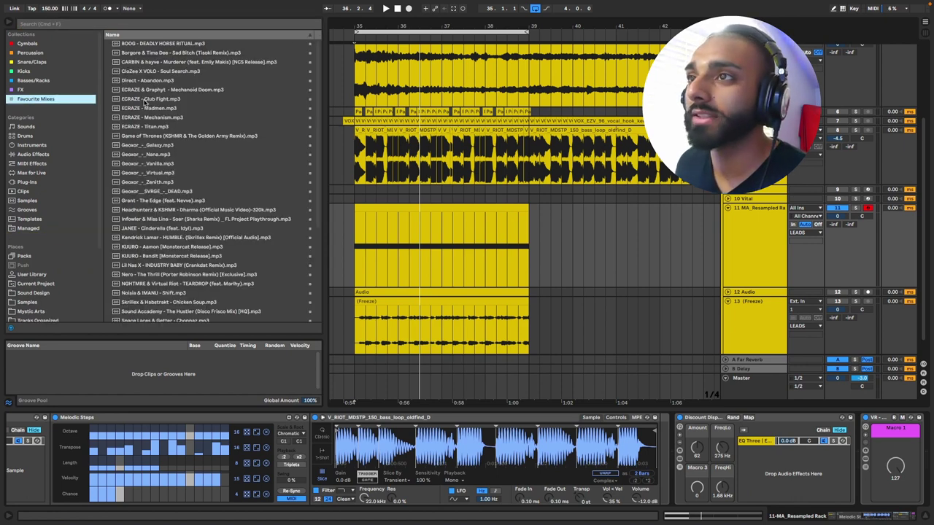
pyautogui.scroll(-5, 182, 183)
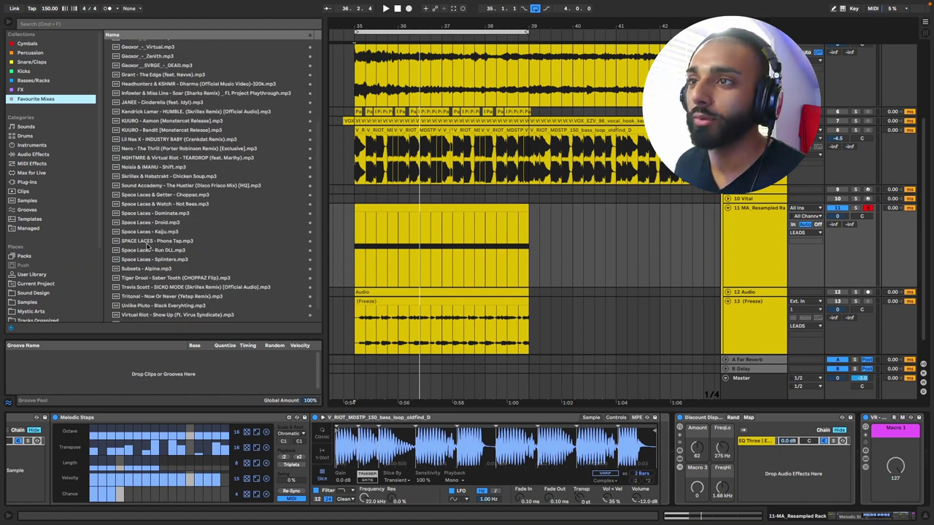
pyautogui.click(153, 242)
pyautogui.moveTo(255, 388); pyautogui.dragTo(389, 454)
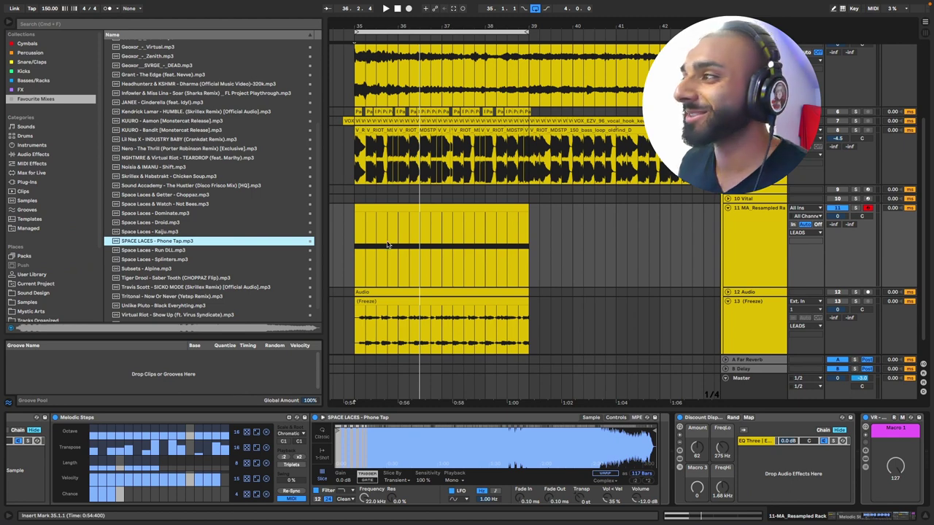
# Step: Move the Phone Tap sample's start further into the song and audition the slices with randomized octave and transpose steps
pyautogui.hscroll(-2, 693, 450)
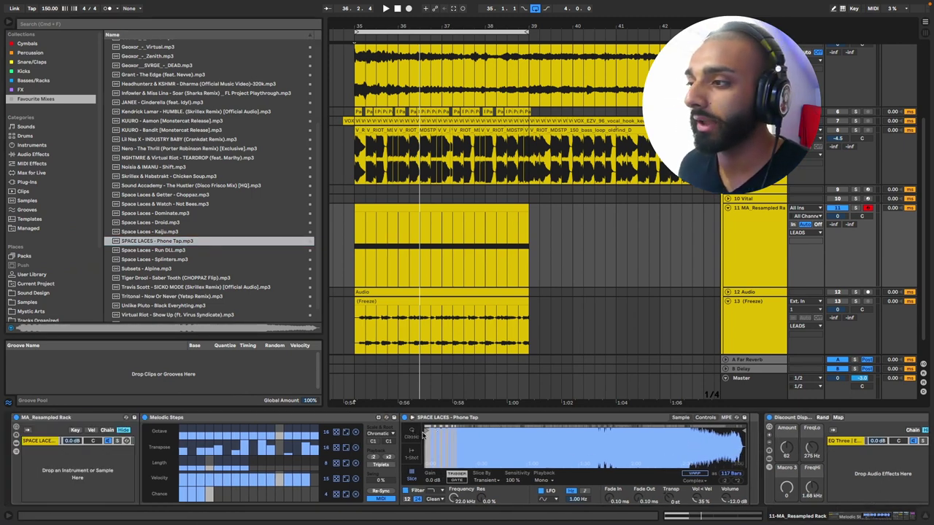
pyautogui.moveTo(439, 431); pyautogui.dragTo(394, 430)
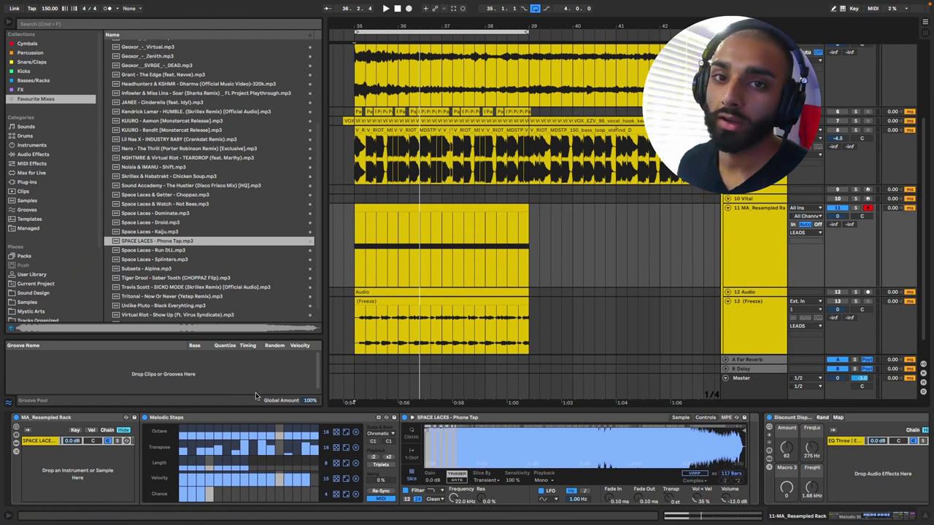
pyautogui.press('space')
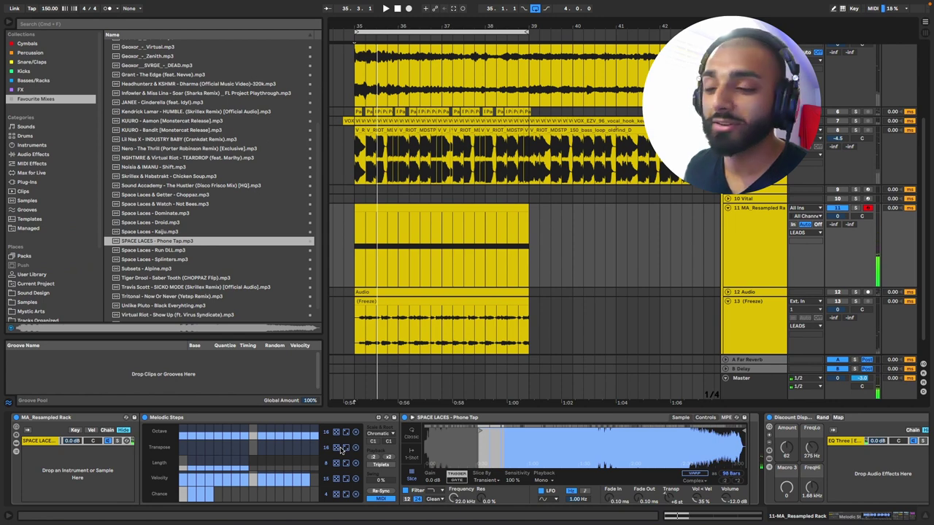
pyautogui.press('space')
pyautogui.click(340, 448)
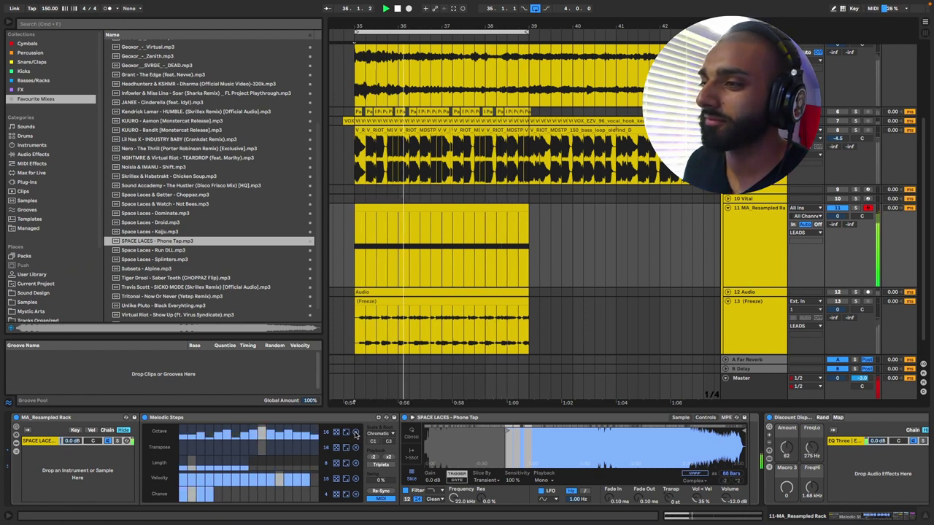
pyautogui.click(336, 448)
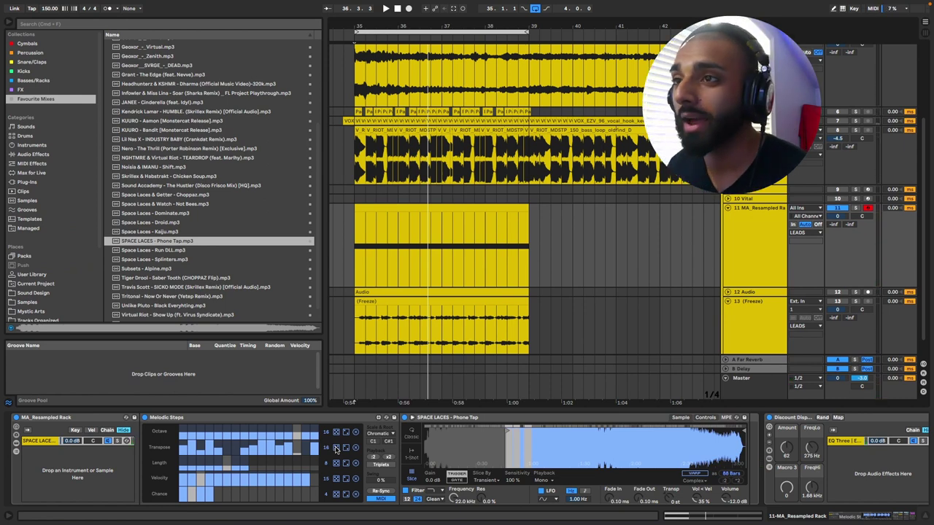
# Step: Load Travis Scott - SICKO MODE (Skrillex Remix) into the Simpler and move its start so the last 40 bars remain
pyautogui.scroll(-2, 190, 270)
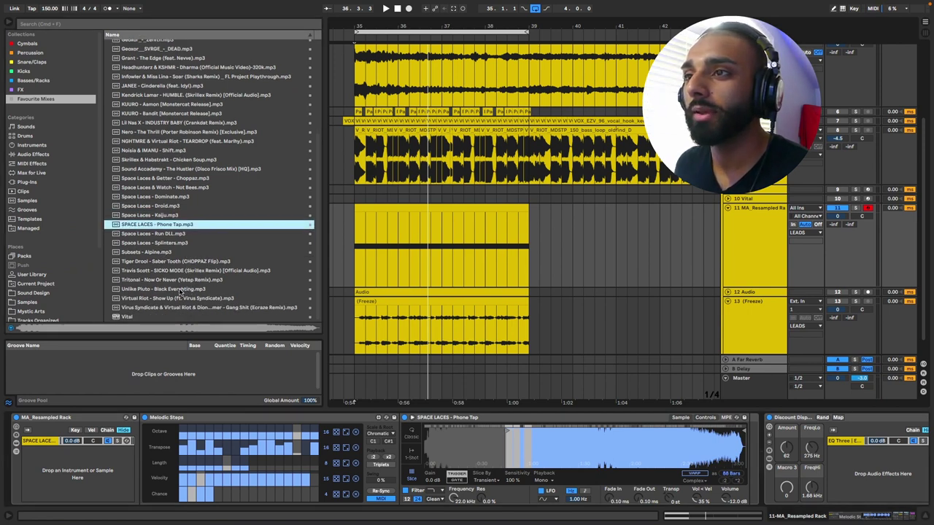
pyautogui.click(169, 270)
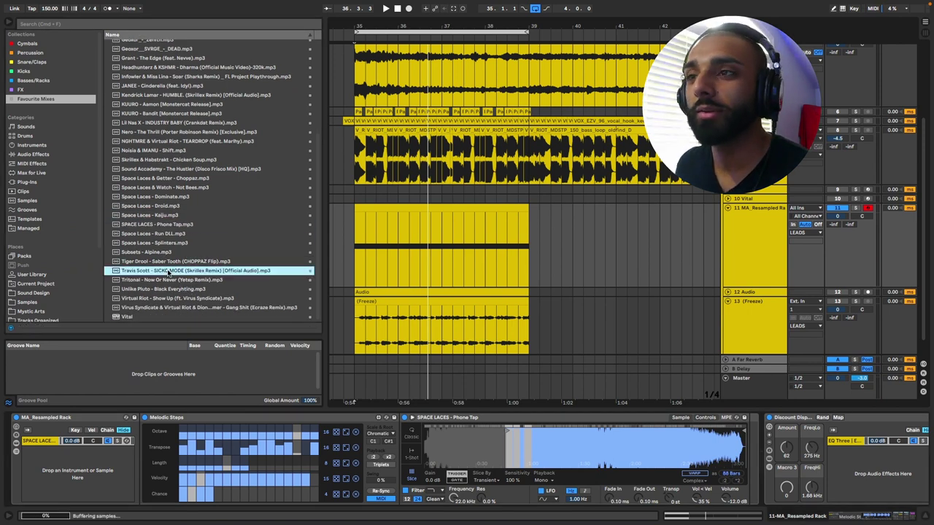
pyautogui.moveTo(228, 314); pyautogui.dragTo(470, 430)
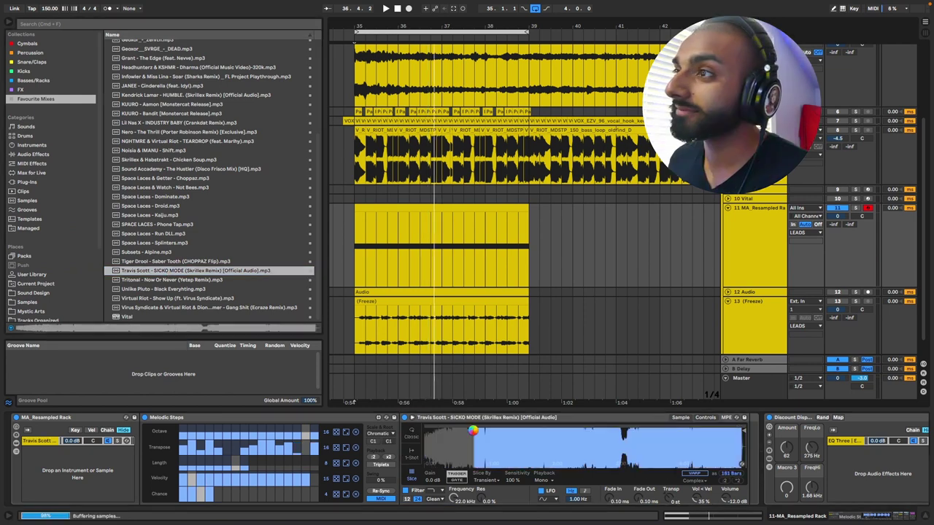
pyautogui.press('space')
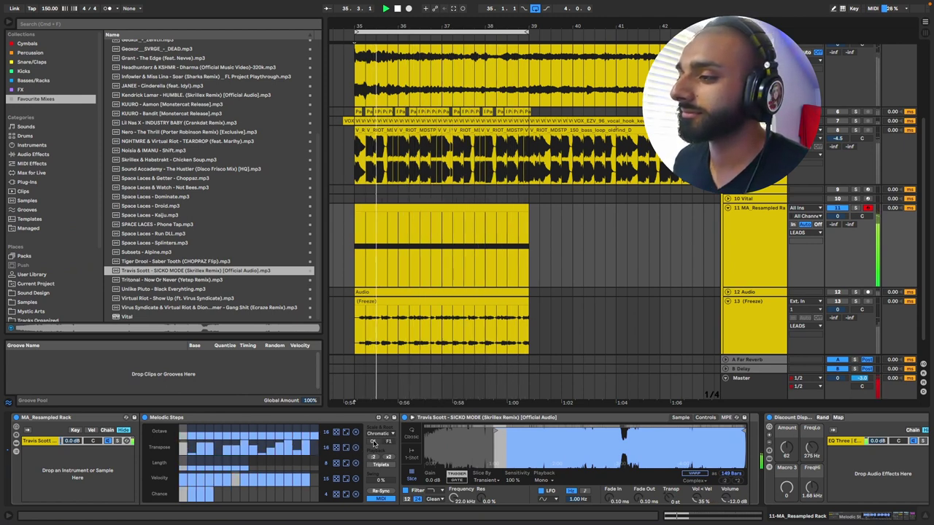
pyautogui.moveTo(491, 436); pyautogui.dragTo(681, 432)
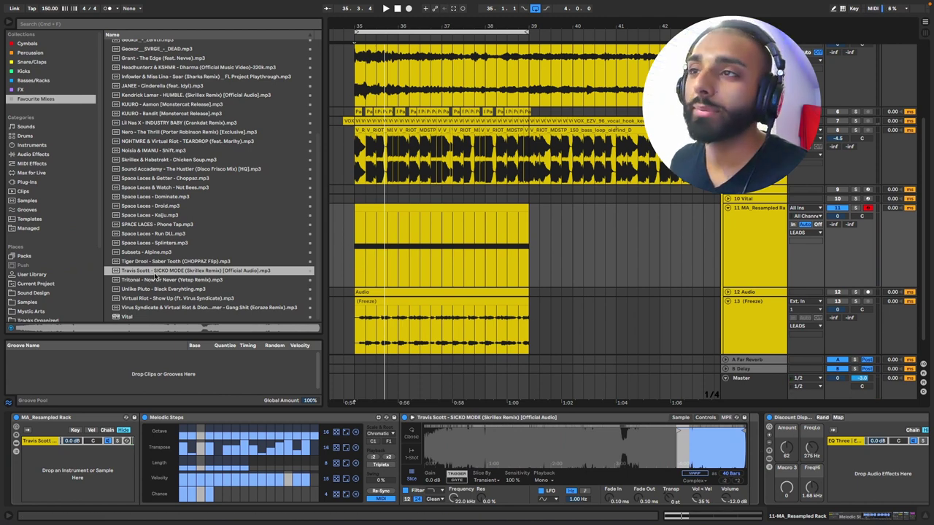
# Step: Expand the Resampled Stuff folder in the Sound Design place of the browser
pyautogui.scroll(-4, 58, 305)
pyautogui.click(32, 207)
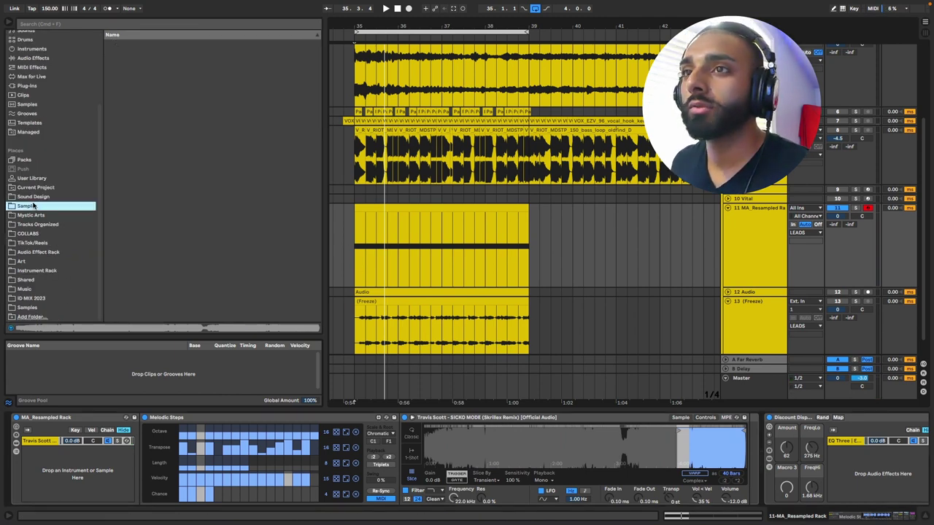
pyautogui.click(31, 197)
pyautogui.scroll(-4, 190, 263)
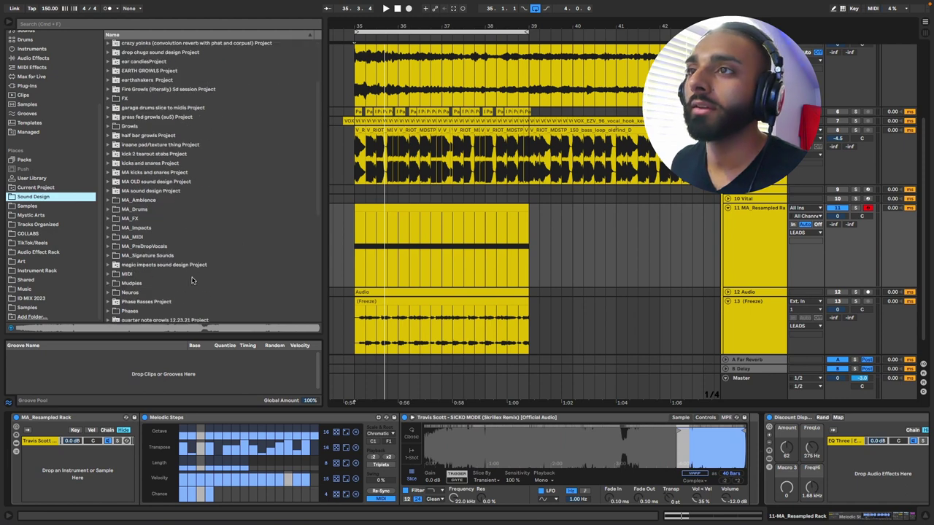
pyautogui.scroll(-6, 194, 287)
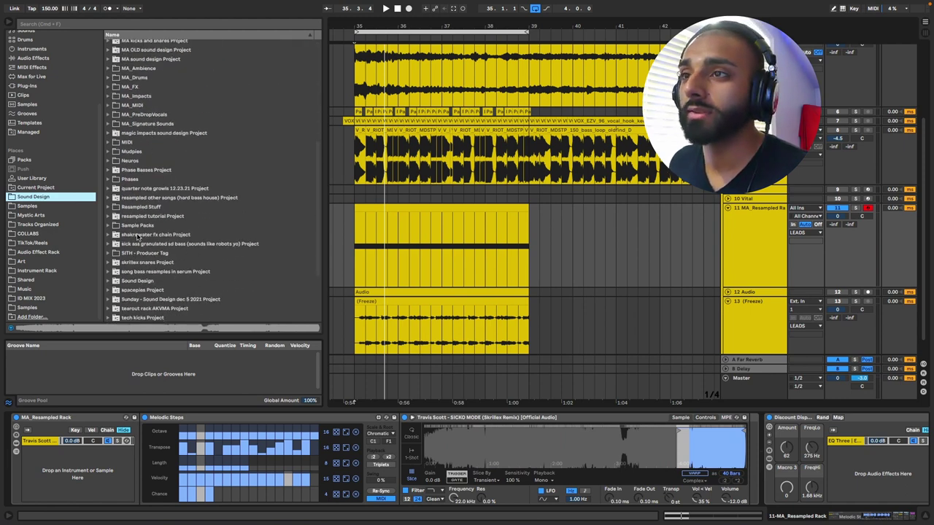
pyautogui.click(149, 208)
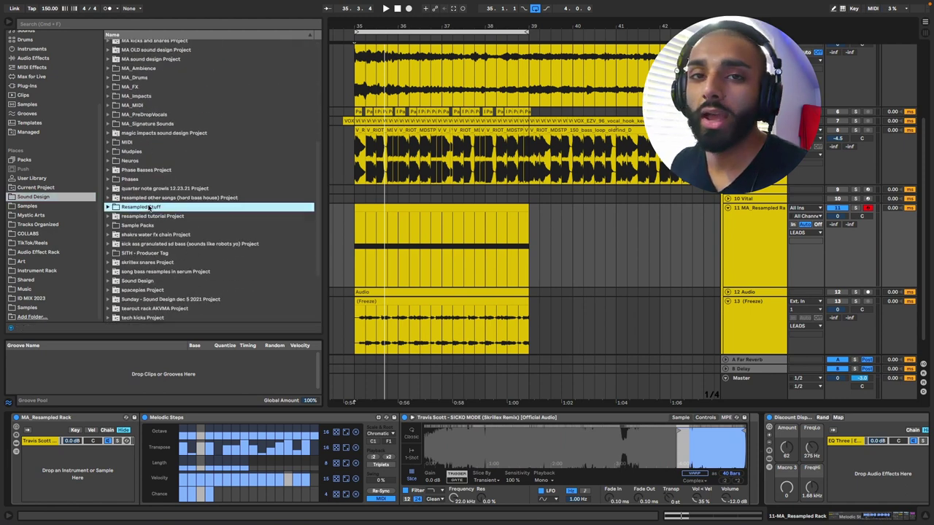
pyautogui.press('Right')
# Step: Audition the resampled recordings one by one, from the 2022-09-17 Freeze files to Audio 2 and Audio 5 of 2023-04-11
pyautogui.press('Down')
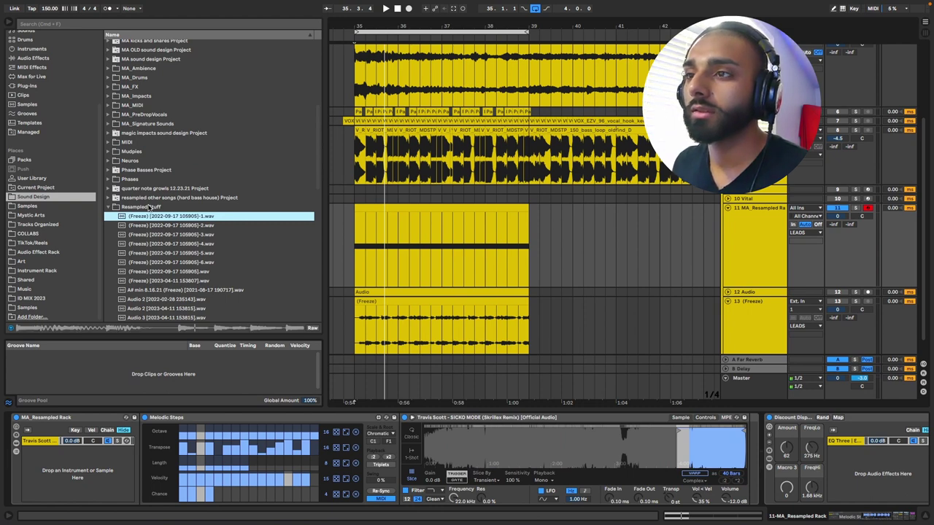
pyautogui.press('Down')
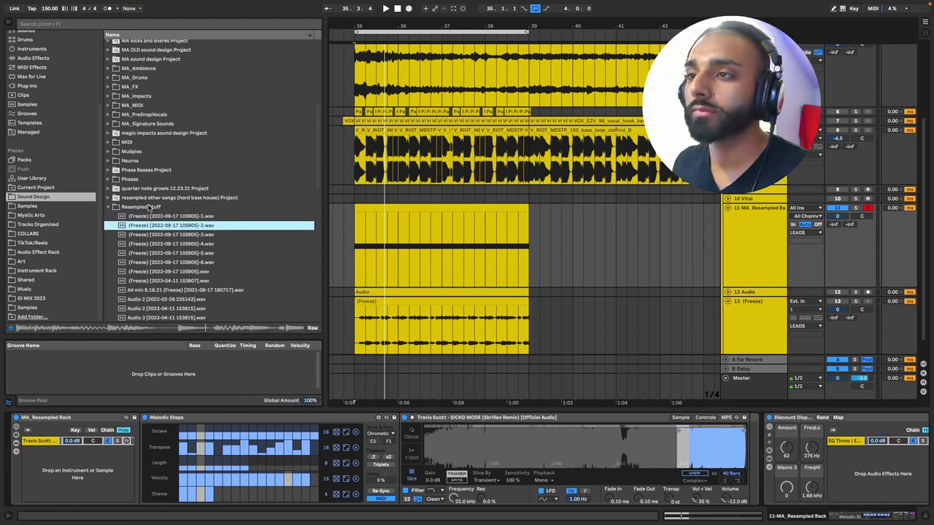
pyautogui.press('Down')
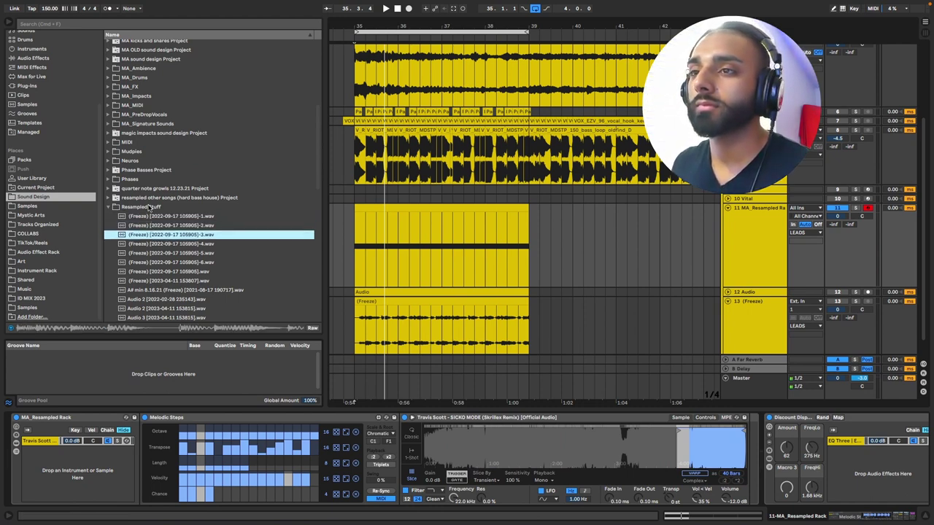
pyautogui.press('XF86AudioRaiseVolume')
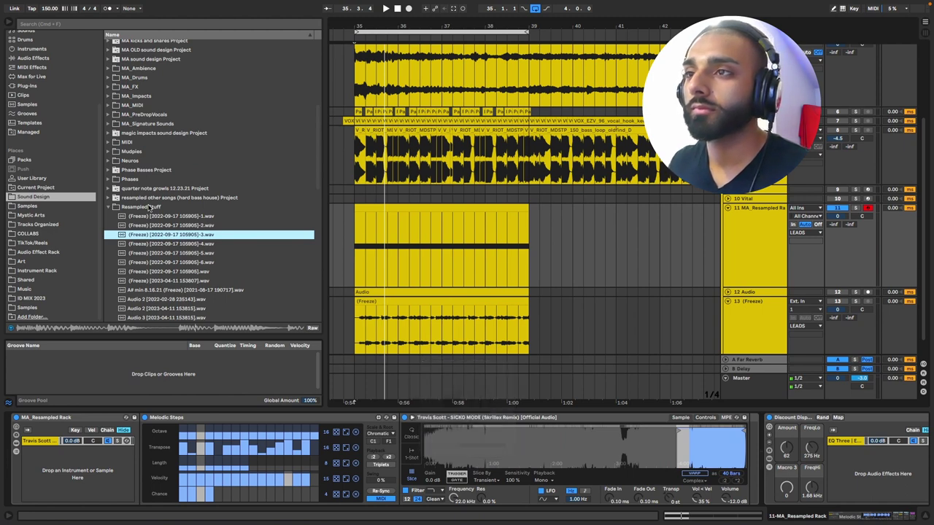
pyautogui.press('Down')
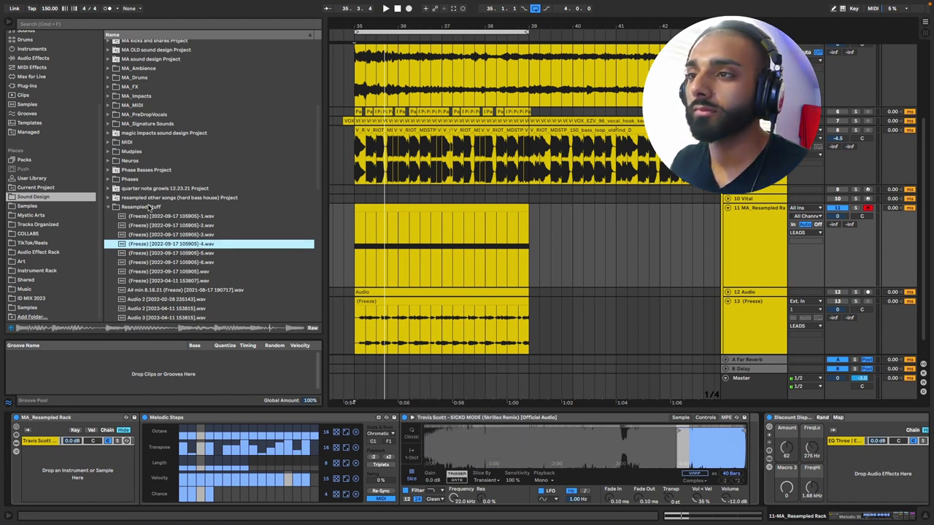
pyautogui.press('Down')
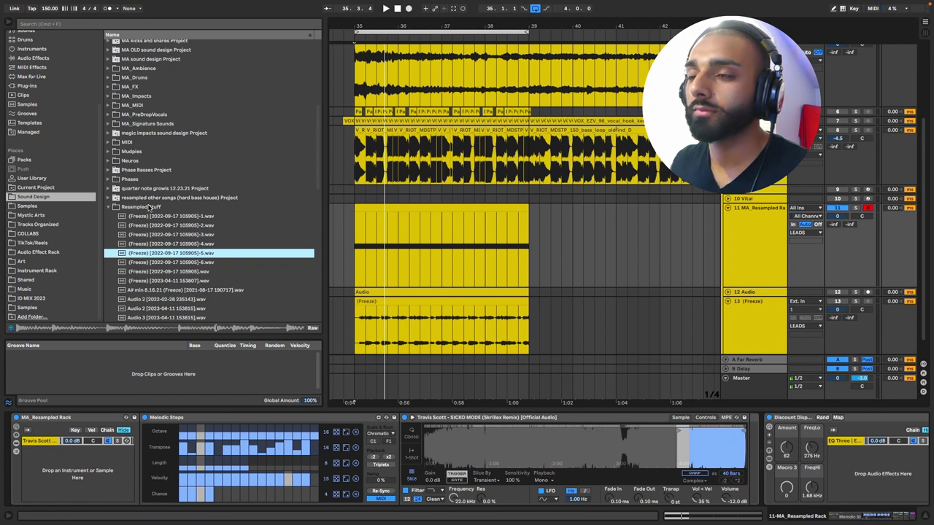
pyautogui.press('Down')
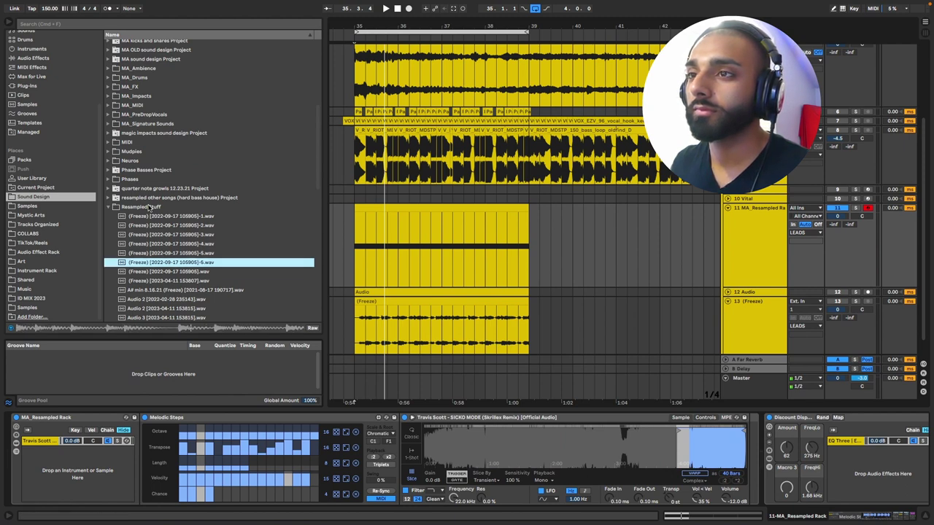
pyautogui.press('Down')
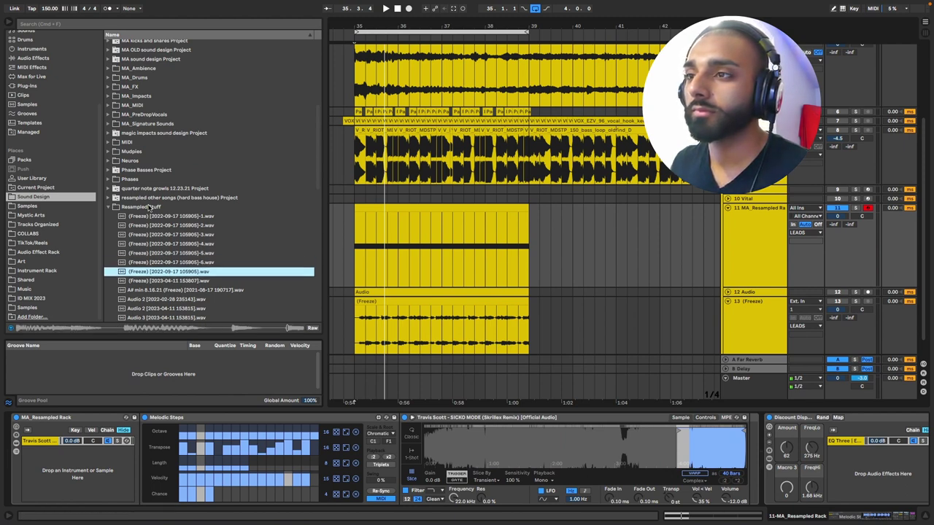
pyautogui.click(149, 171)
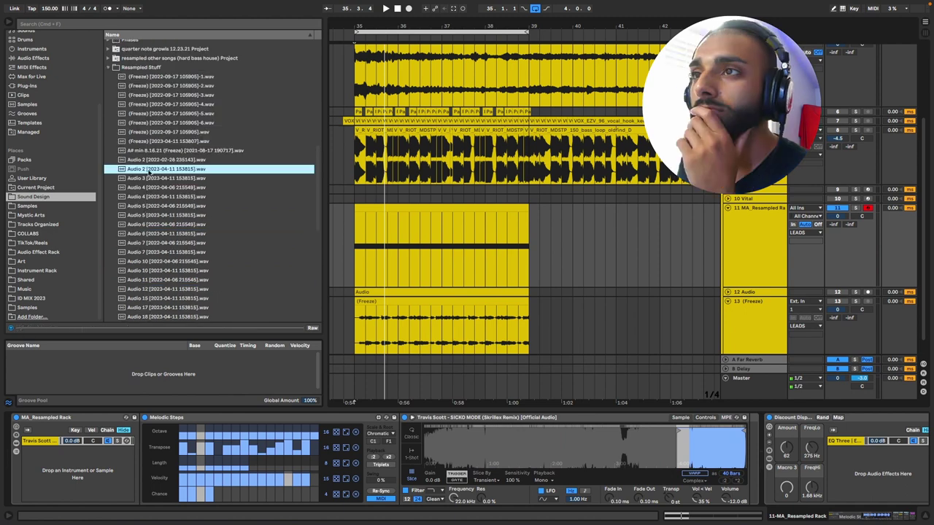
pyautogui.click(147, 215)
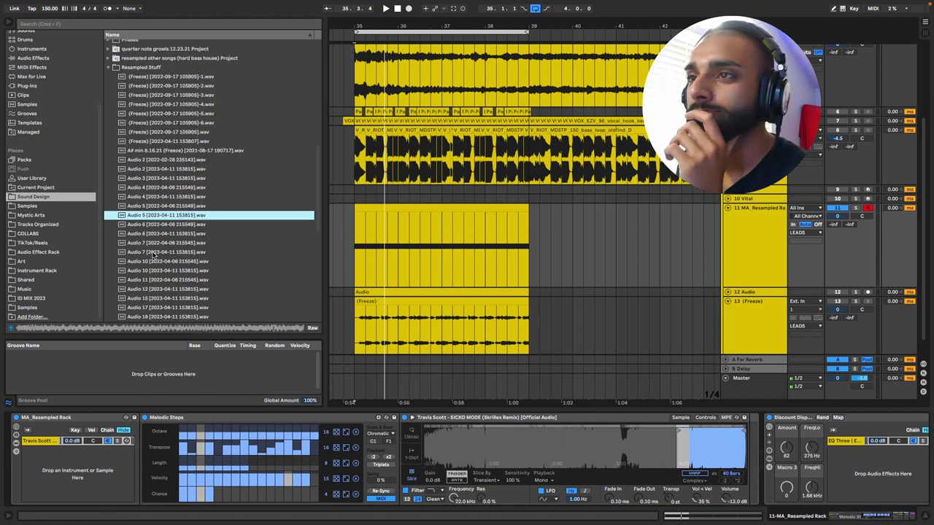